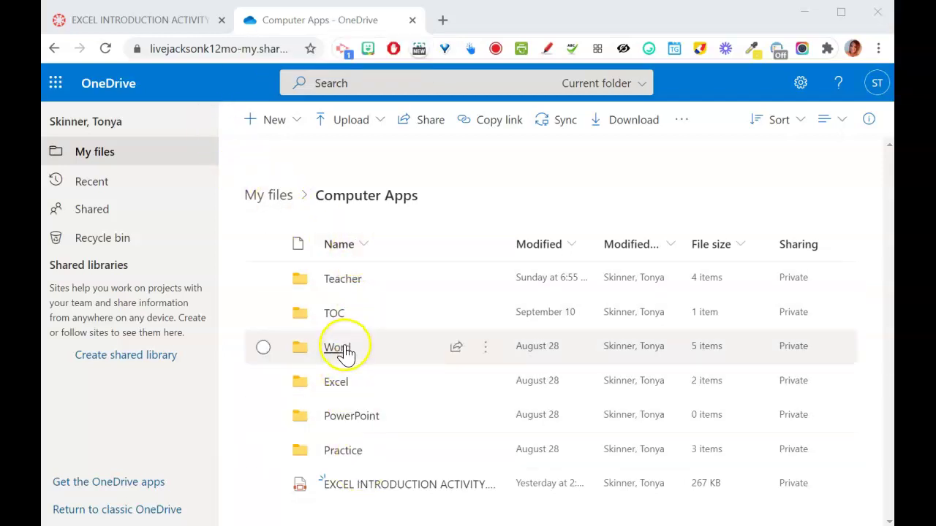
- Browse into OneDrive's Excel > Excel 1 folder, then return to the EXCEL INTRODUCTION ACTIVITY instructions
{"action": "left_click", "coordinate": [321, 391]}
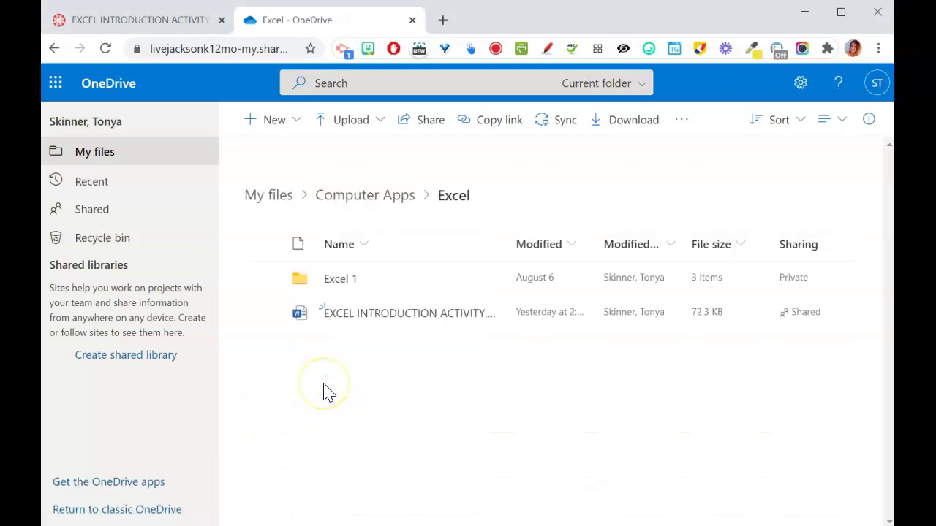
{"action": "left_click", "coordinate": [346, 280]}
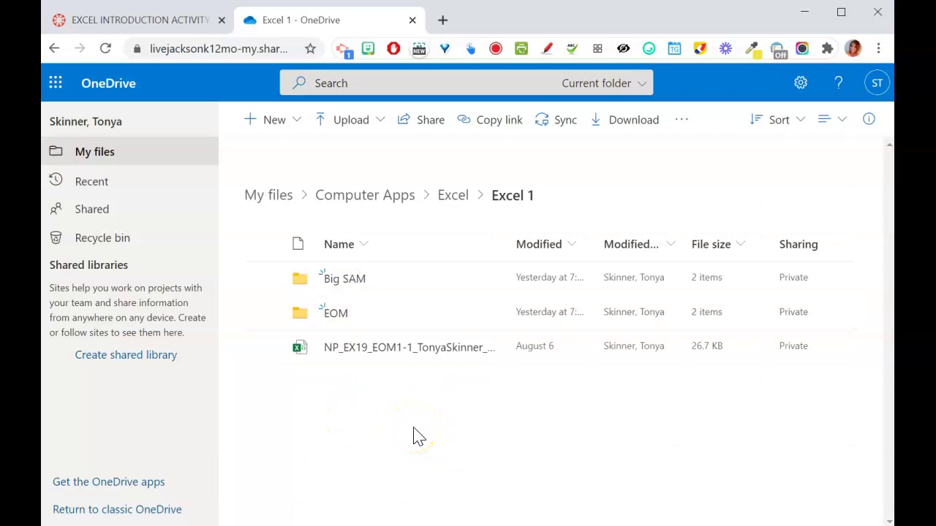
{"action": "left_click", "coordinate": [172, 21]}
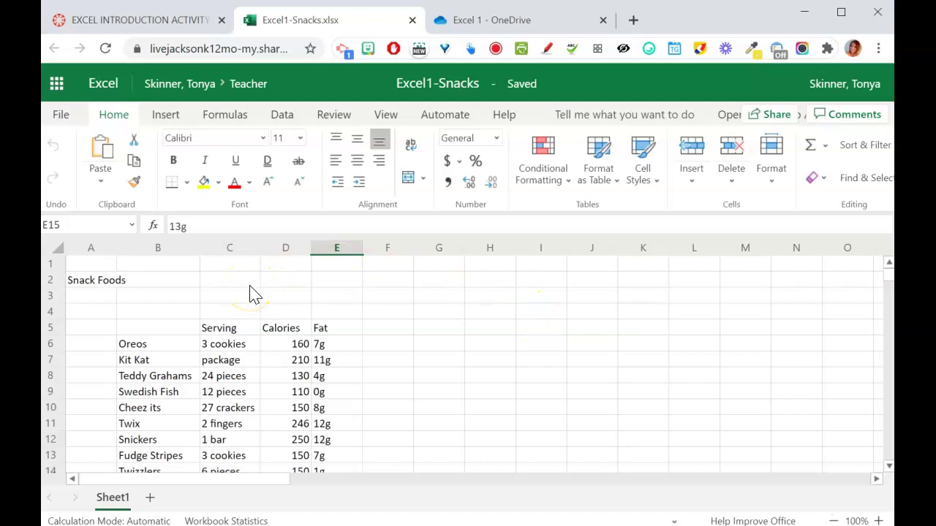
- Download a copy named Excel1-Snacks-TS into the Computer Apps > Excel > Excel 1 folder
{"action": "left_click", "coordinate": [62, 117]}
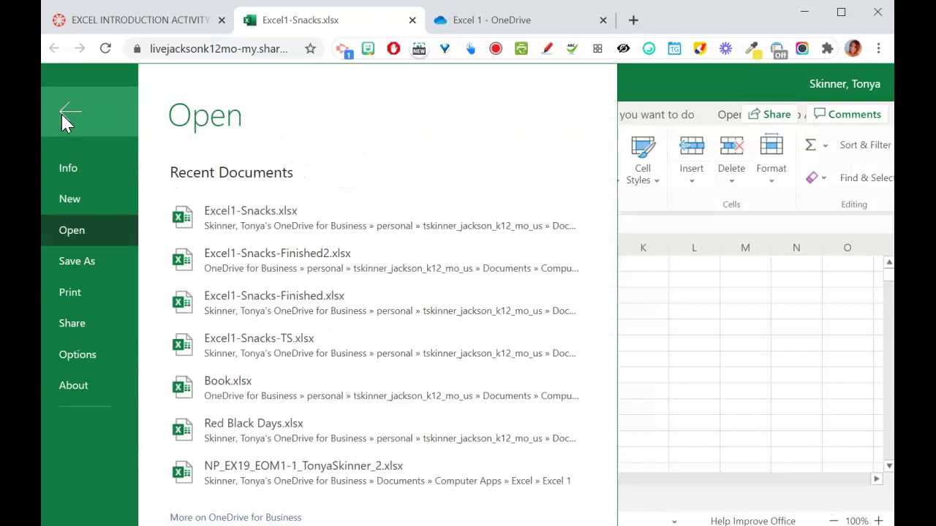
{"action": "left_click", "coordinate": [91, 270]}
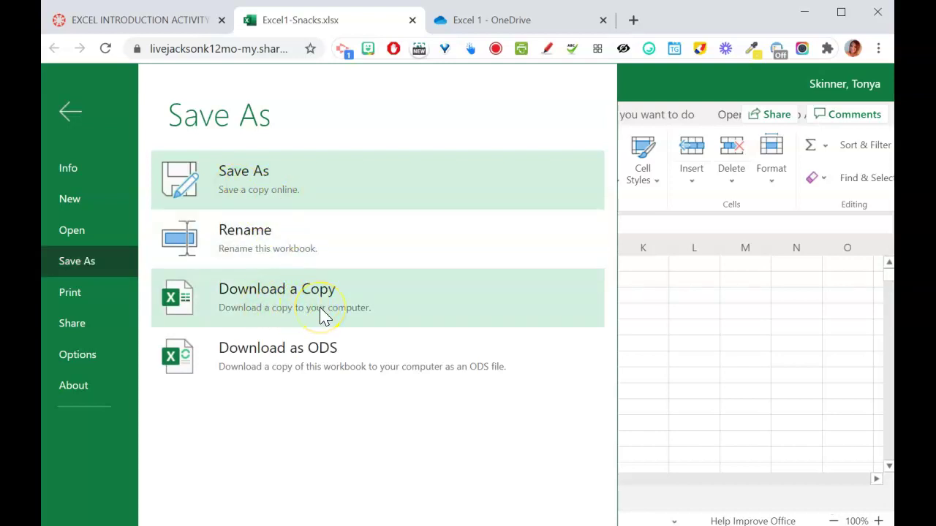
{"action": "left_click", "coordinate": [321, 313]}
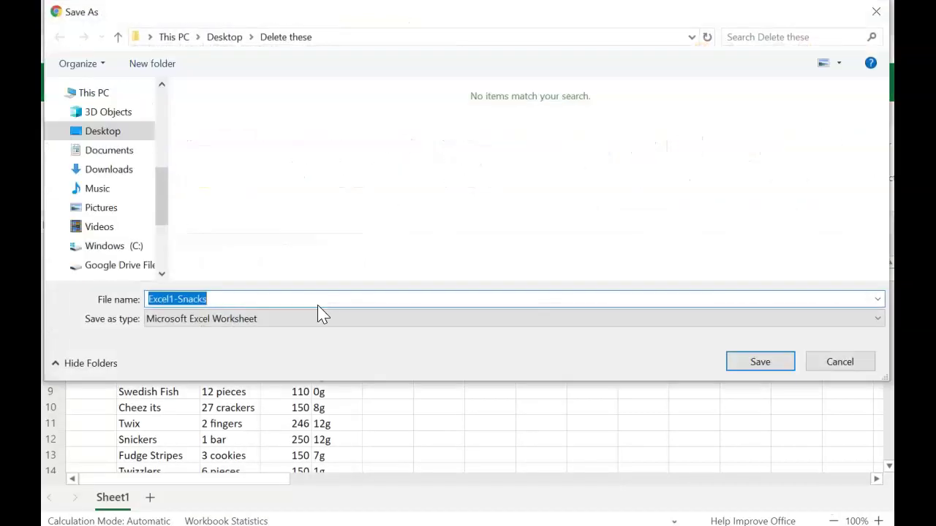
{"action": "left_click_drag", "start_coordinate": [166, 212], "coordinate": [169, 171]}
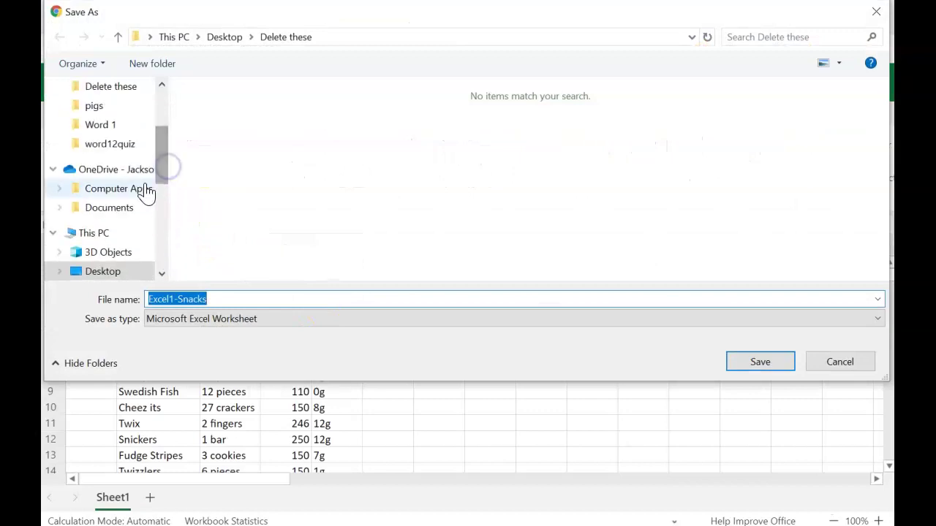
{"action": "left_click", "coordinate": [138, 187]}
{"action": "double_click", "coordinate": [229, 116]}
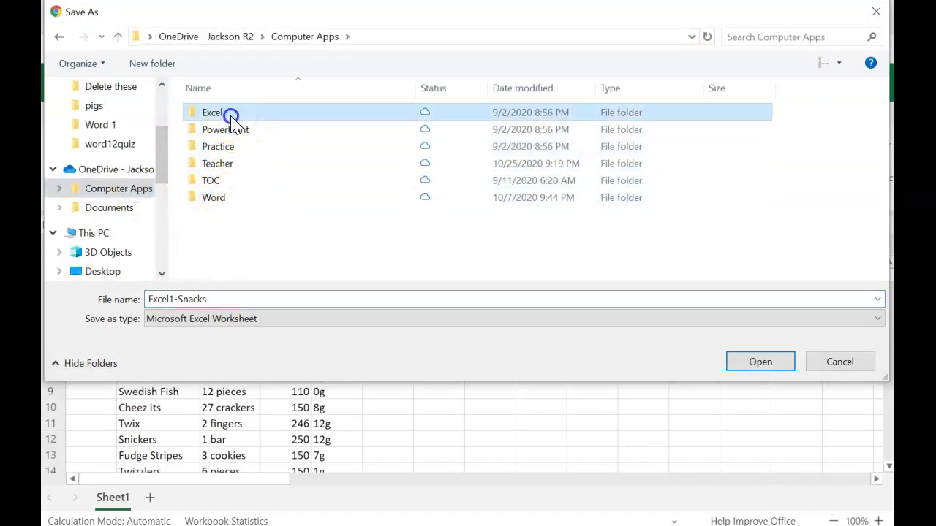
{"action": "left_click", "coordinate": [231, 115]}
{"action": "double_click", "coordinate": [230, 114]}
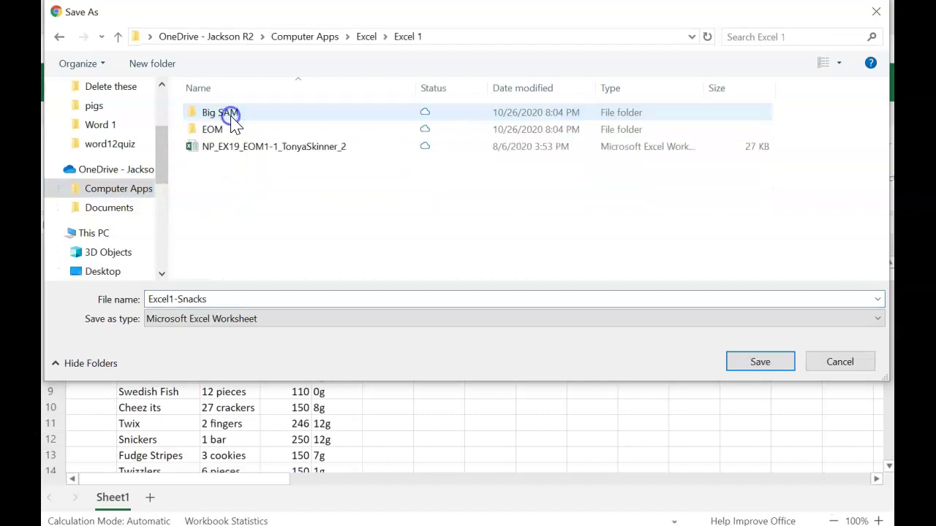
{"action": "left_click", "coordinate": [285, 297]}
{"action": "left_click", "coordinate": [289, 299]}
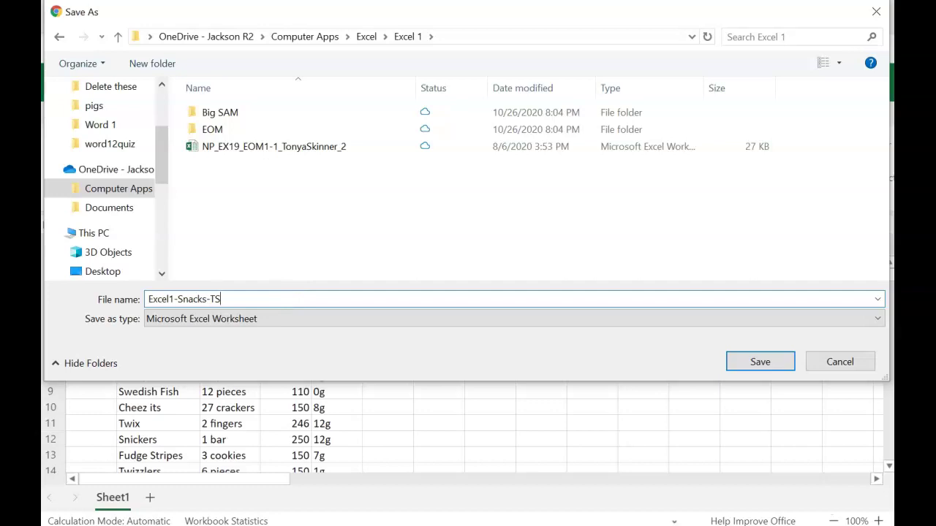
{"action": "left_click", "coordinate": [760, 362]}
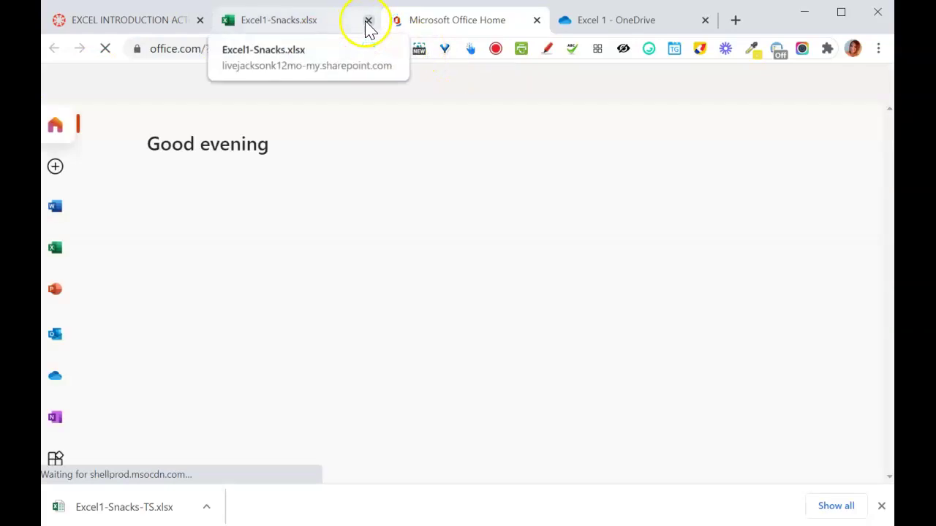
- Close the Excel1-Snacks workbook tab and reload Office Home to list recent files
{"action": "left_click", "coordinate": [368, 21]}
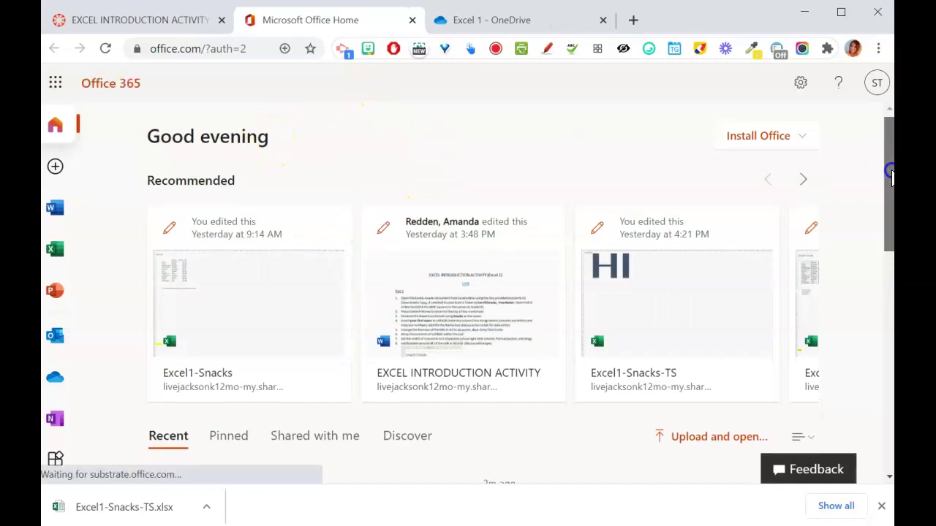
{"action": "left_click_drag", "start_coordinate": [891, 174], "coordinate": [890, 241]}
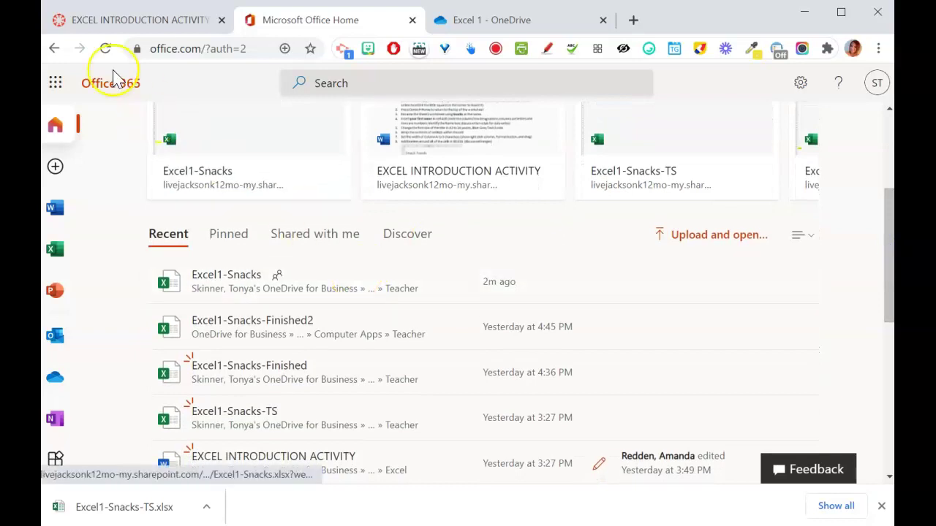
{"action": "left_click", "coordinate": [106, 49]}
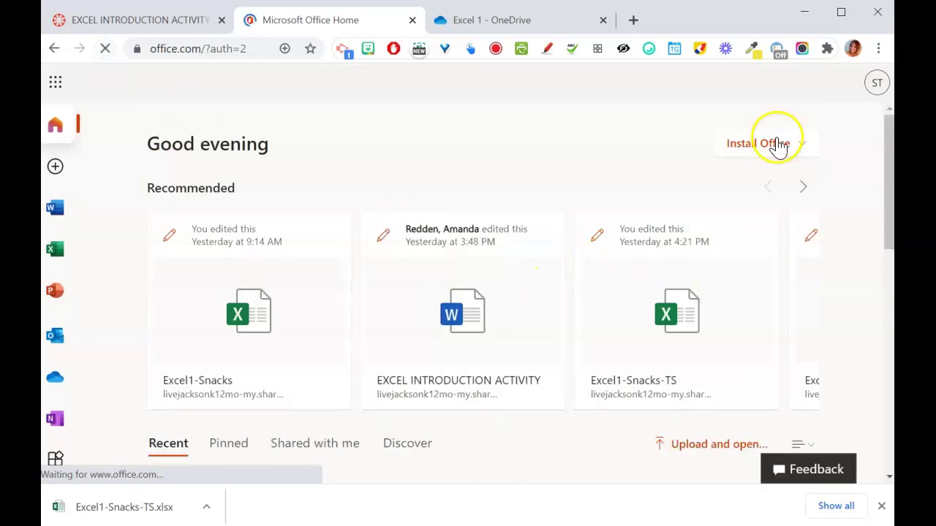
{"action": "scroll", "coordinate": [886, 209], "scroll_direction": "down", "scroll_amount": 2}
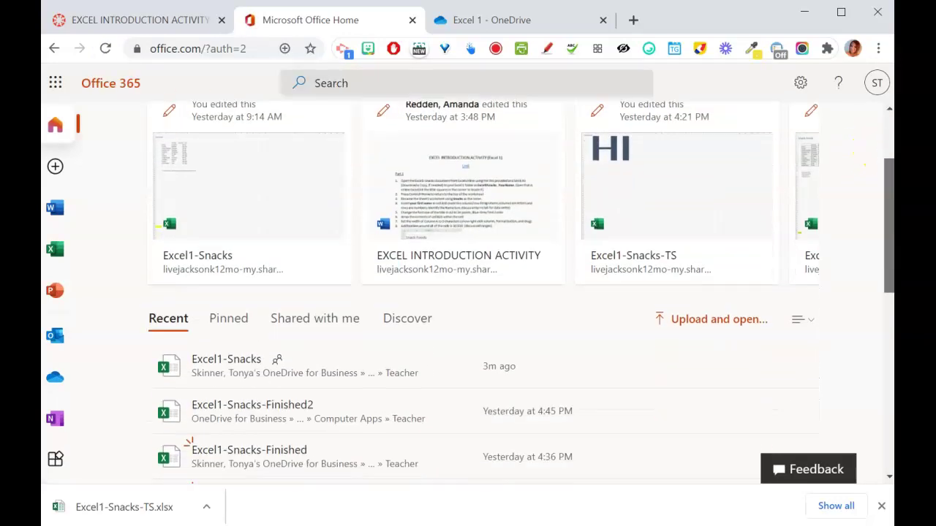
- Show Excel1-Snacks-TS in its Excel 1 folder and open it online in Excel
{"action": "left_click", "coordinate": [207, 508]}
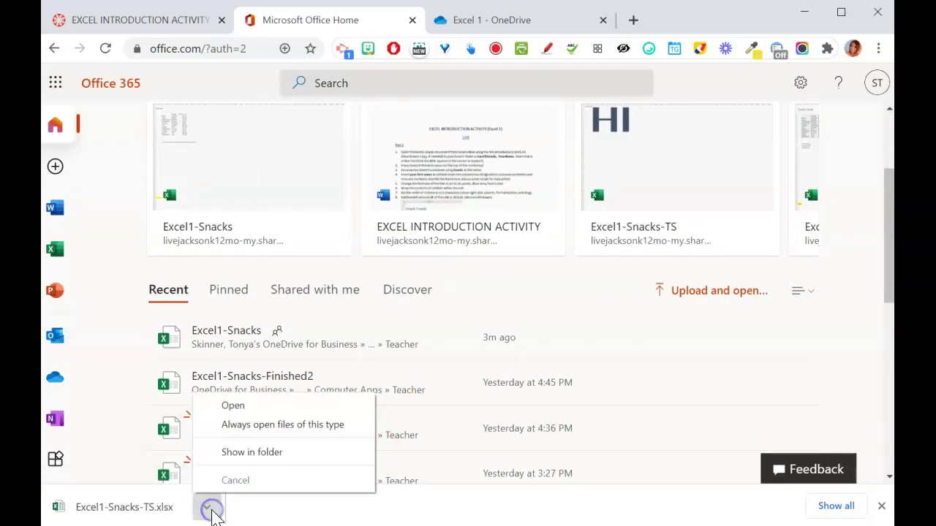
{"action": "left_click", "coordinate": [249, 458]}
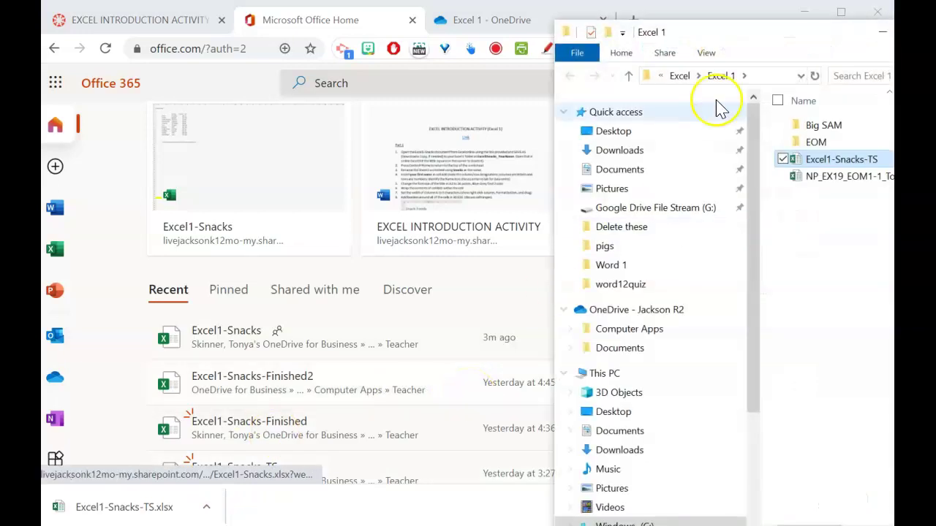
{"action": "left_click_drag", "start_coordinate": [784, 38], "coordinate": [636, 37]}
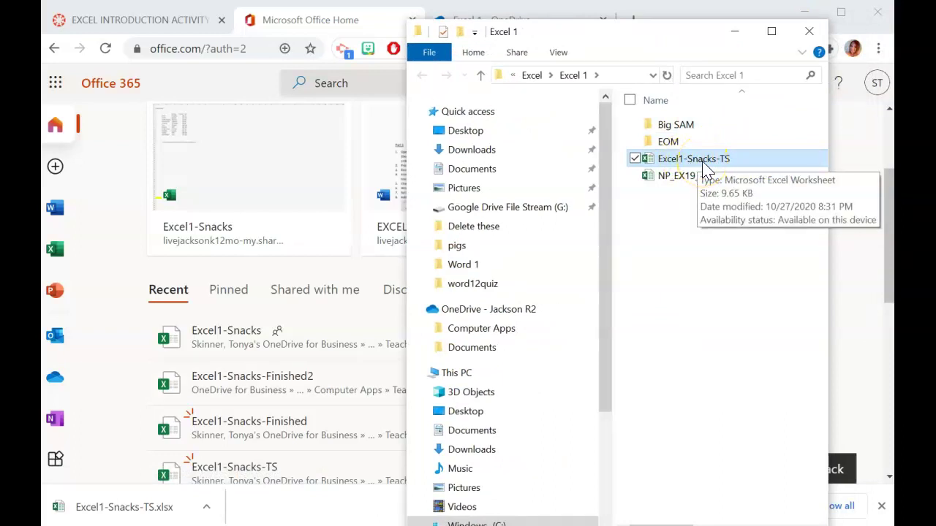
{"action": "left_click_drag", "start_coordinate": [698, 38], "coordinate": [580, 35]}
{"action": "left_click_drag", "start_coordinate": [718, 169], "coordinate": [823, 183]}
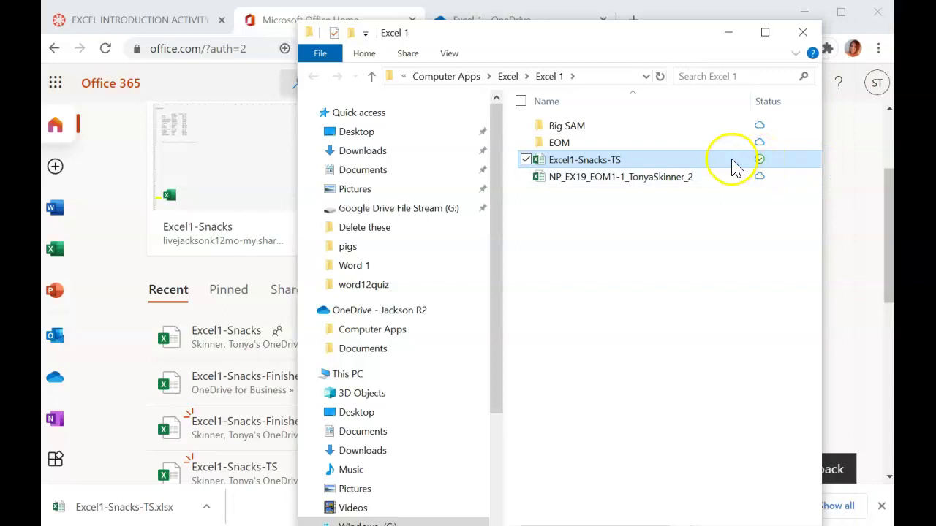
{"action": "right_click", "coordinate": [731, 161]}
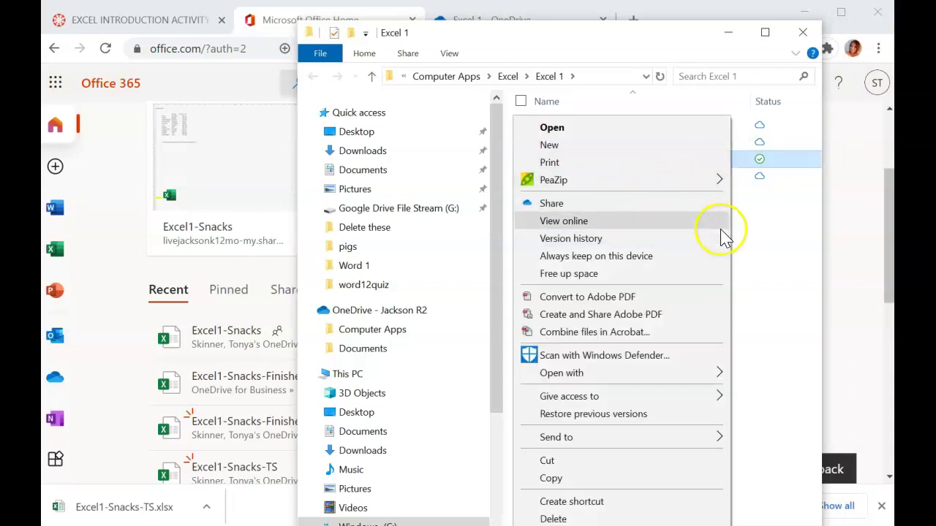
{"action": "left_click", "coordinate": [687, 233]}
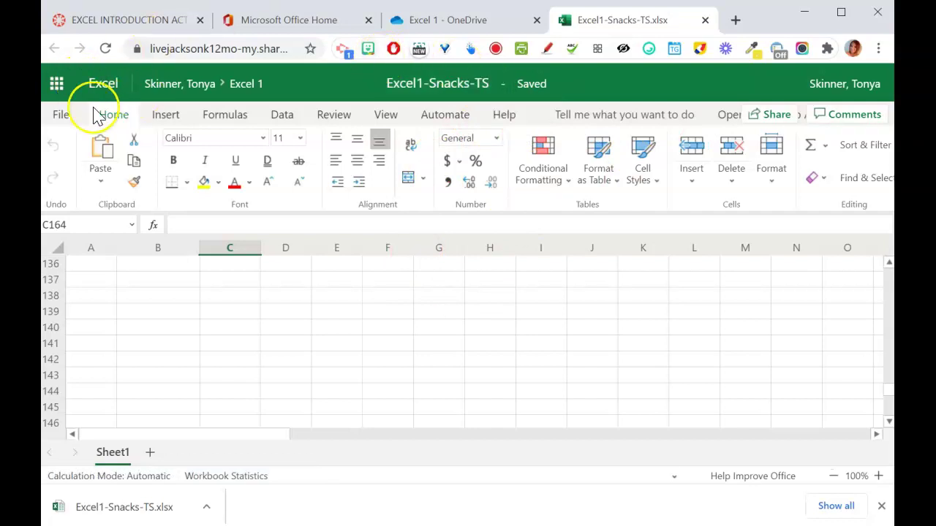
- Save a copy online in Excel 1 as Excel1Snacks_ followed by the student's full name
{"action": "left_click", "coordinate": [60, 115]}
{"action": "left_click", "coordinate": [92, 259]}
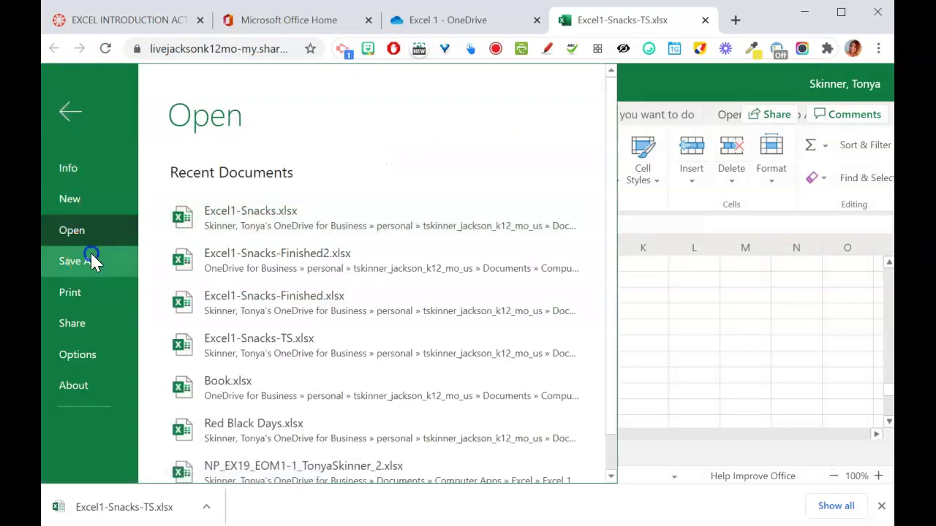
{"action": "left_click", "coordinate": [296, 183]}
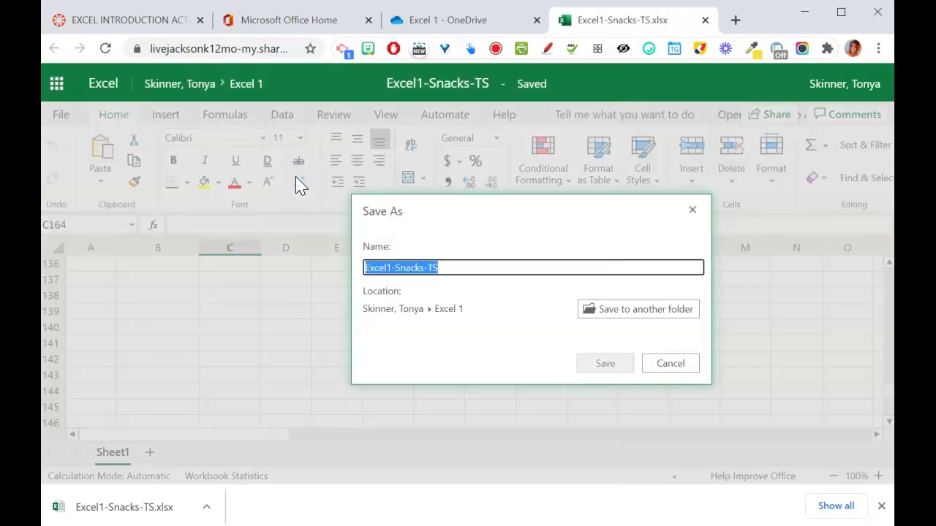
{"action": "left_click", "coordinate": [474, 268]}
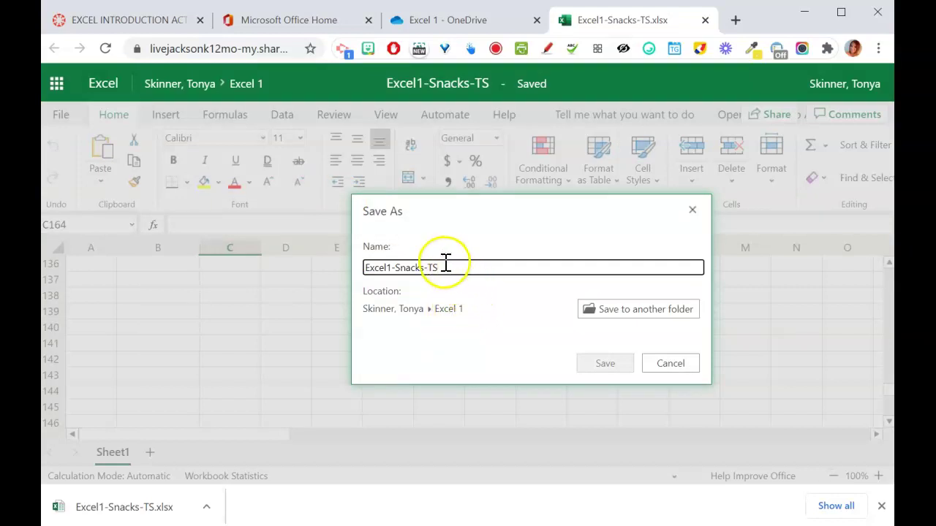
{"action": "left_click_drag", "start_coordinate": [441, 267], "coordinate": [395, 267]}
{"action": "type", "text": "SNack"}
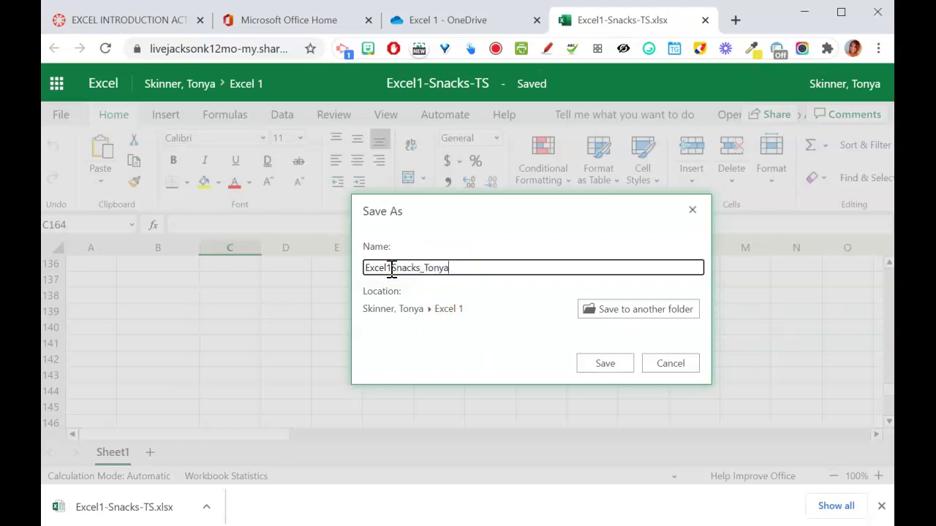
{"action": "left_click", "coordinate": [446, 309]}
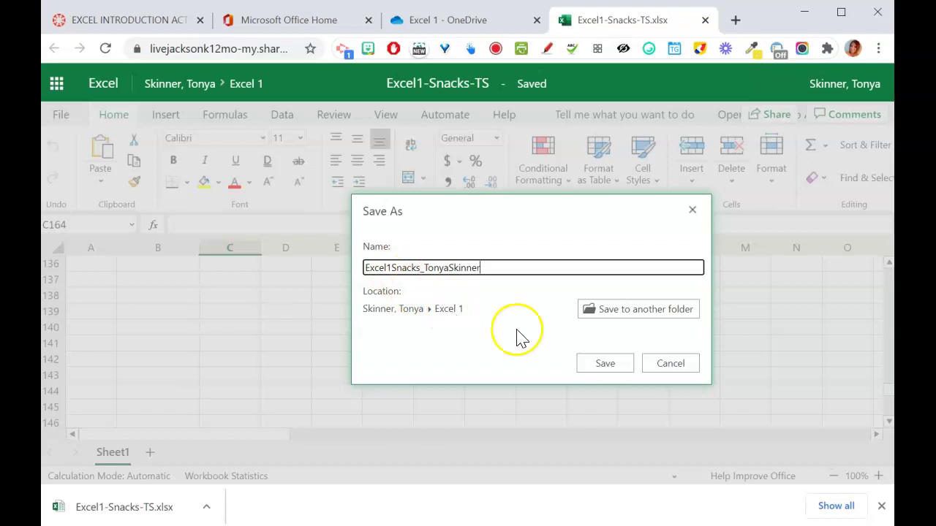
{"action": "left_click", "coordinate": [604, 365]}
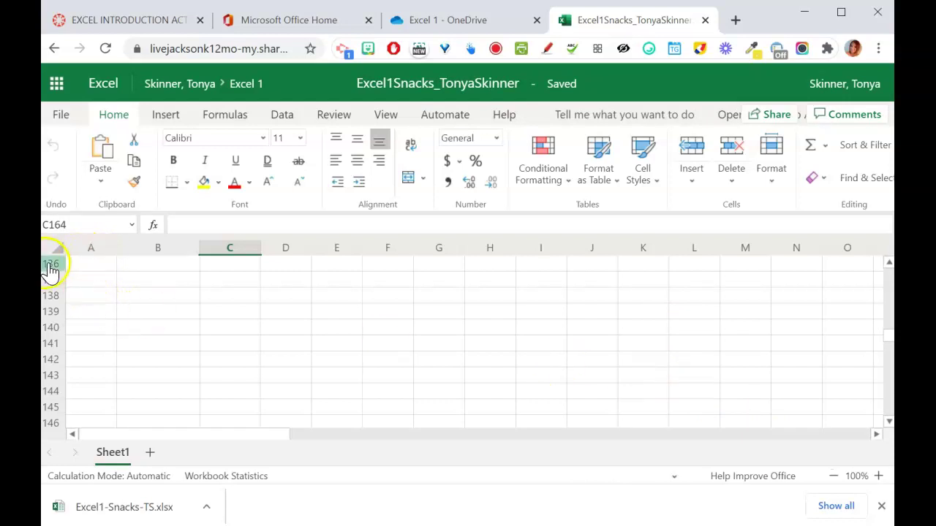
- Return to the top of Sheet1 and dismiss the download notifications
{"action": "left_click", "coordinate": [84, 267]}
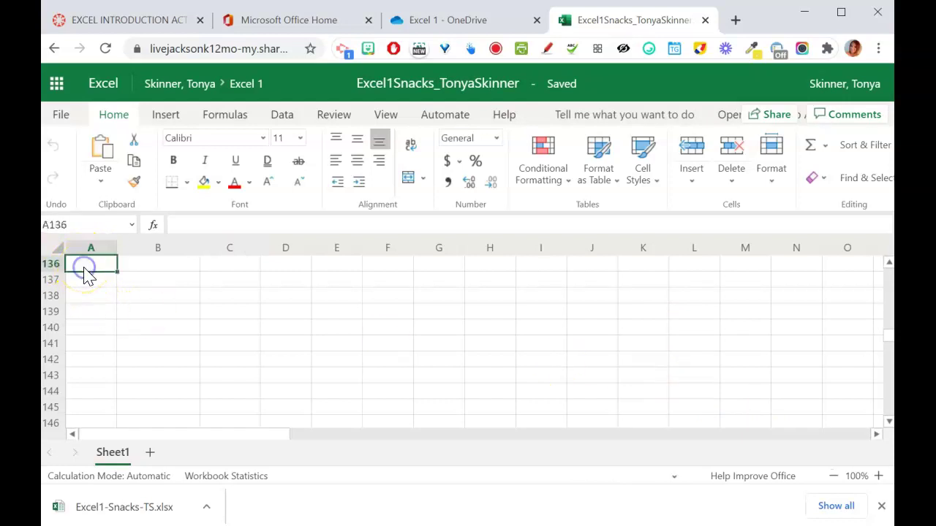
{"action": "key", "text": "ctrl+Home"}
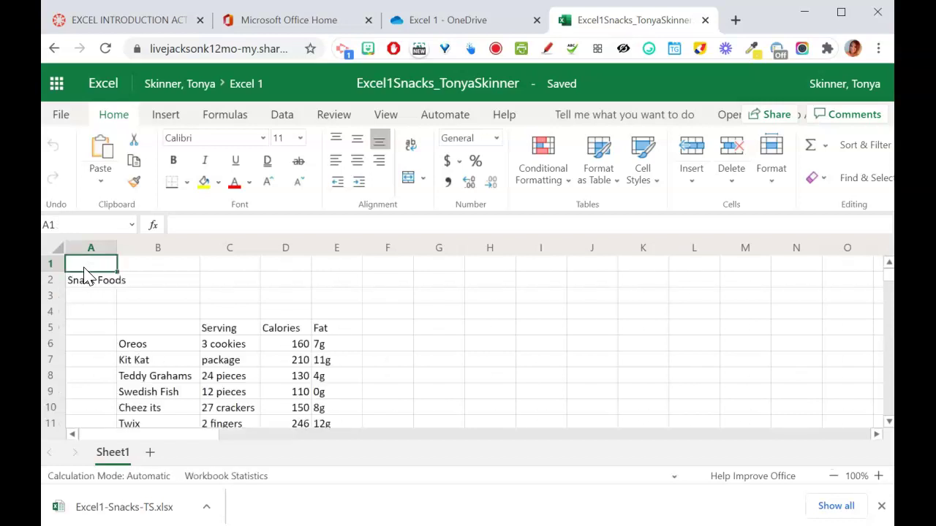
{"action": "left_click", "coordinate": [95, 449]}
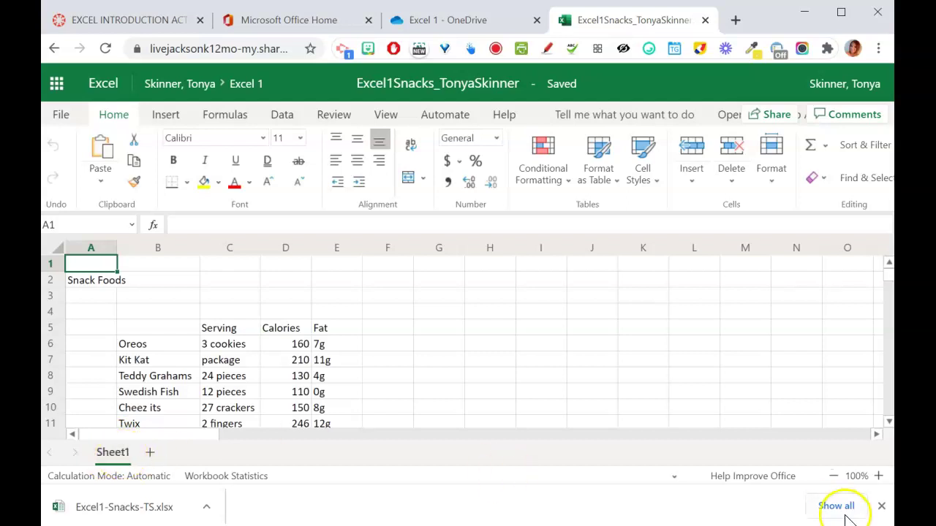
{"action": "left_click", "coordinate": [881, 506]}
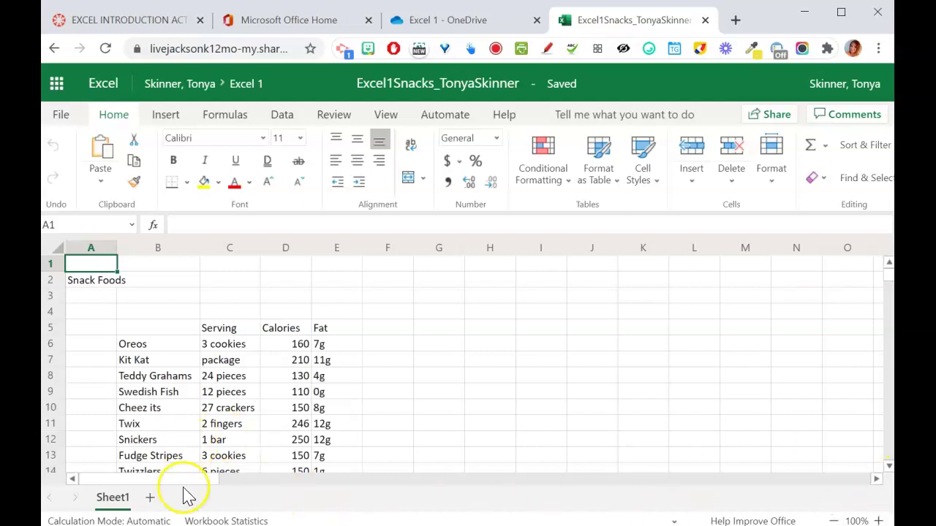
- Rename the Sheet1 tab to Snacks
{"action": "double_click", "coordinate": [113, 503]}
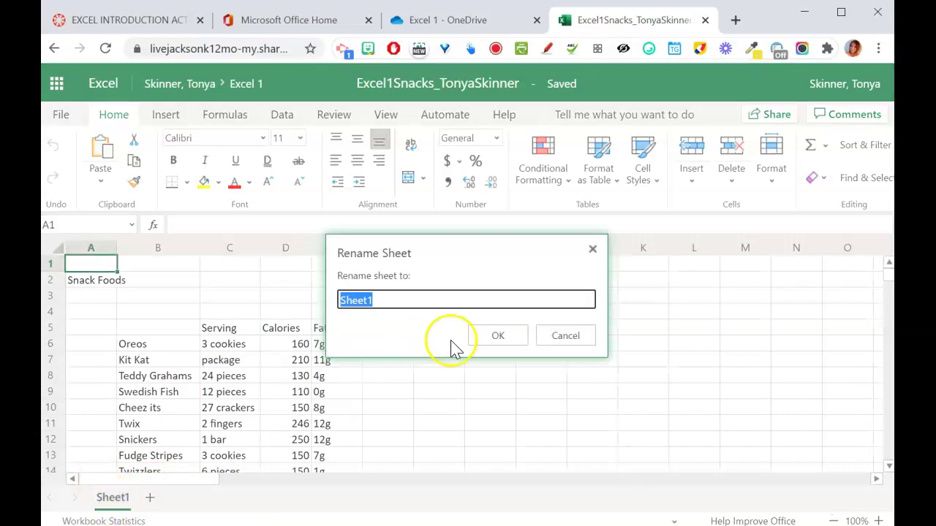
{"action": "type", "text": "Snacks"}
{"action": "key", "text": "Return"}
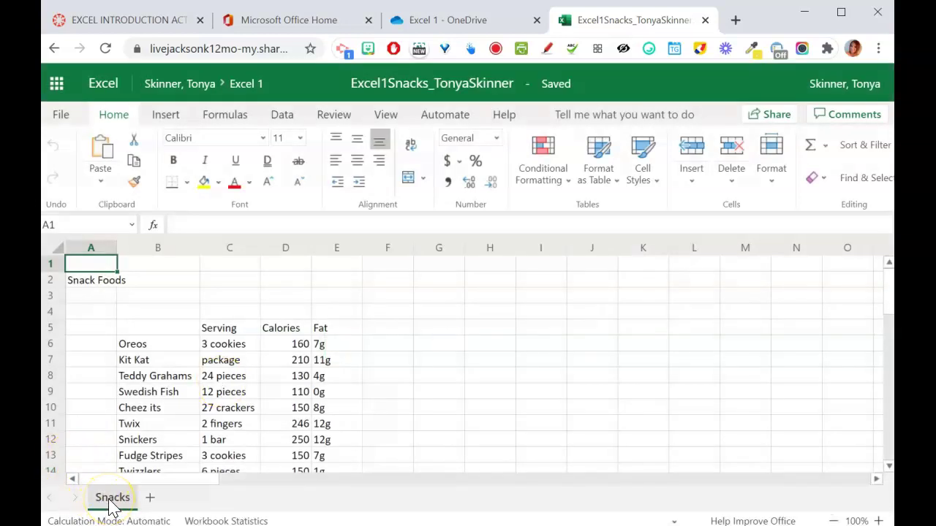
{"action": "left_click", "coordinate": [150, 498]}
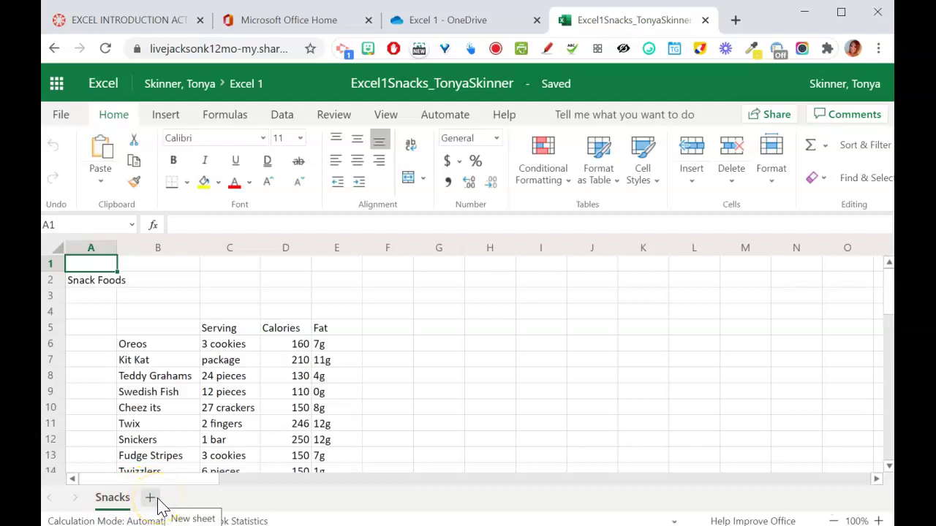
{"action": "right_click", "coordinate": [122, 499]}
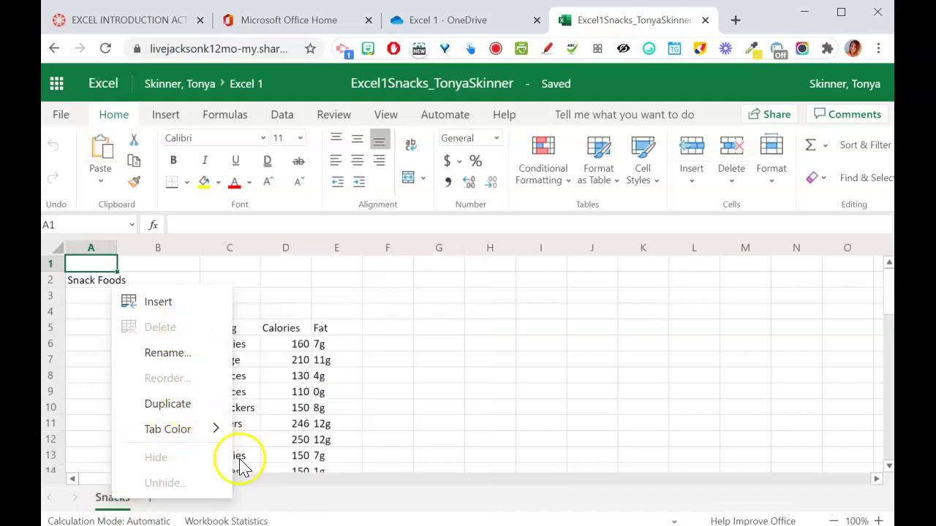
{"action": "left_click", "coordinate": [265, 502]}
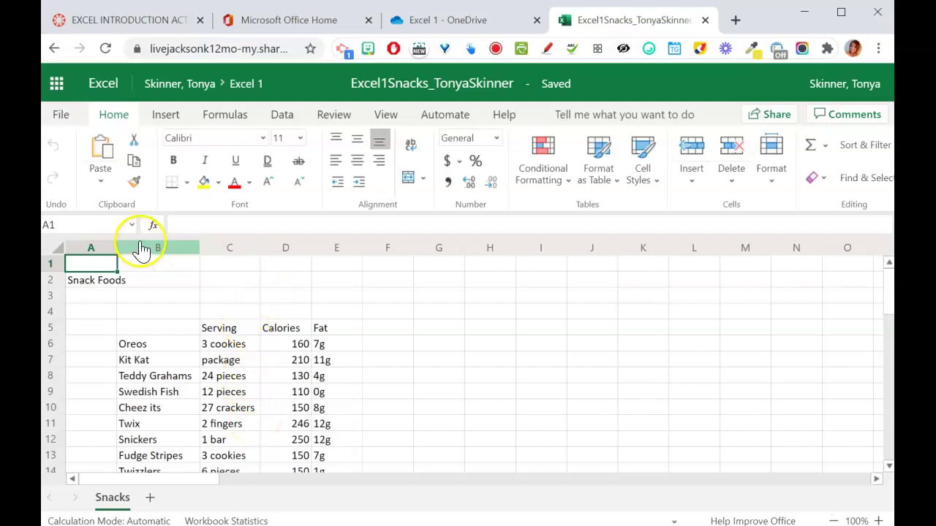
- Go to cell A50 via the Name Box and enter the student's first name
{"action": "left_click", "coordinate": [69, 226]}
{"action": "type", "text": "A50"}
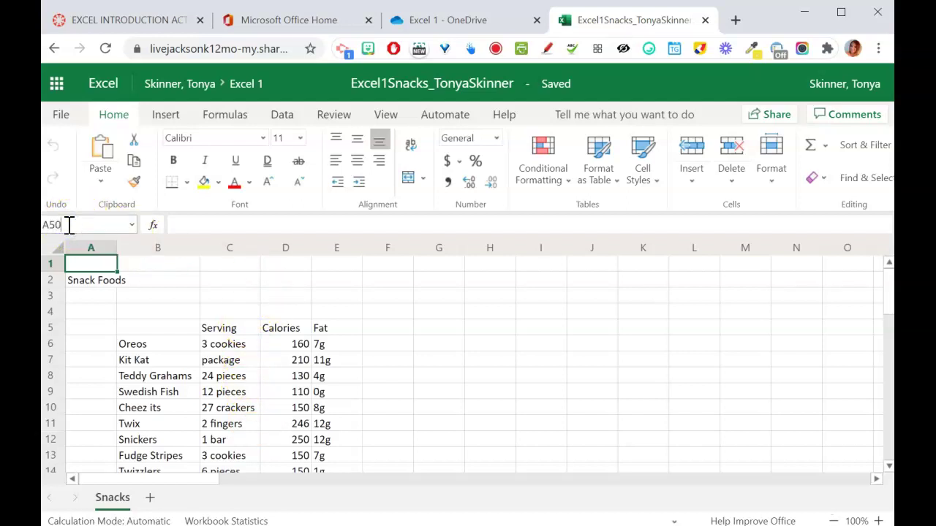
{"action": "key", "text": "Return"}
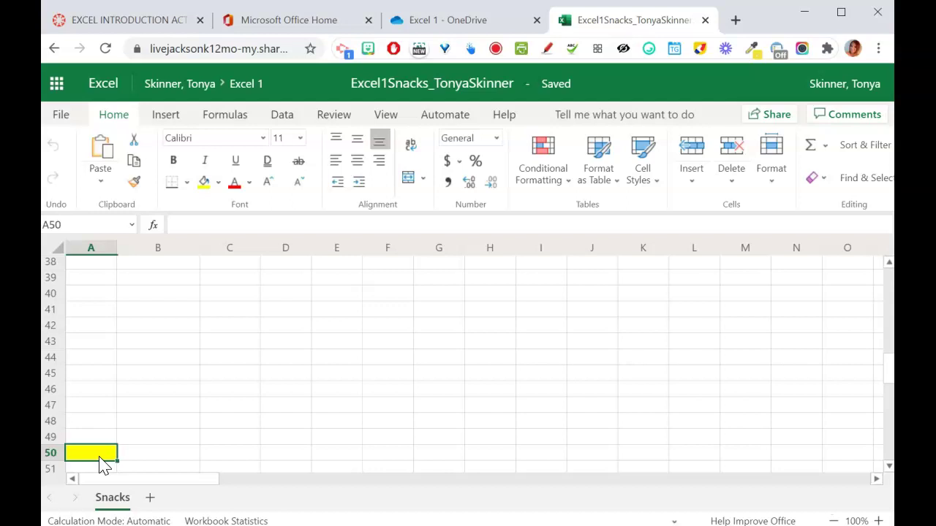
{"action": "type", "text": "Tonya"}
{"action": "key", "text": "Return"}
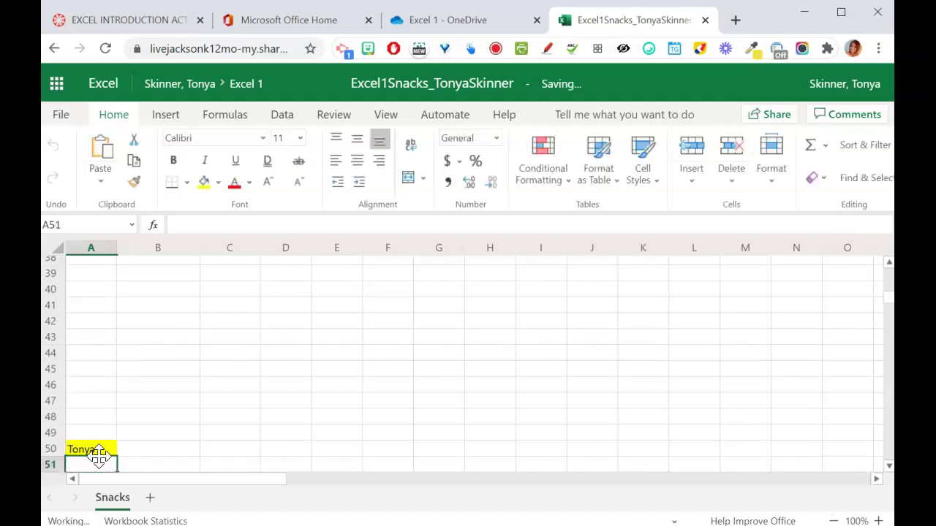
{"action": "left_click", "coordinate": [51, 321]}
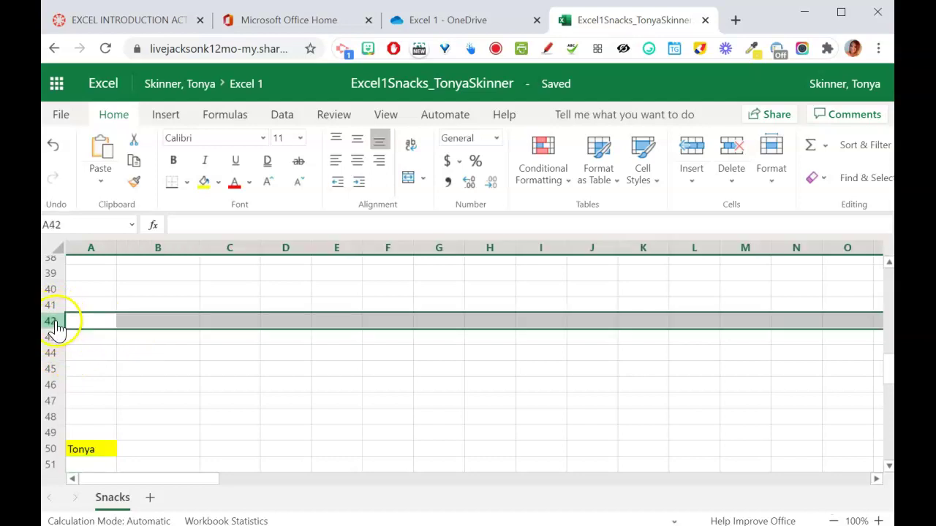
{"action": "left_click", "coordinate": [51, 337]}
{"action": "left_click", "coordinate": [51, 353]}
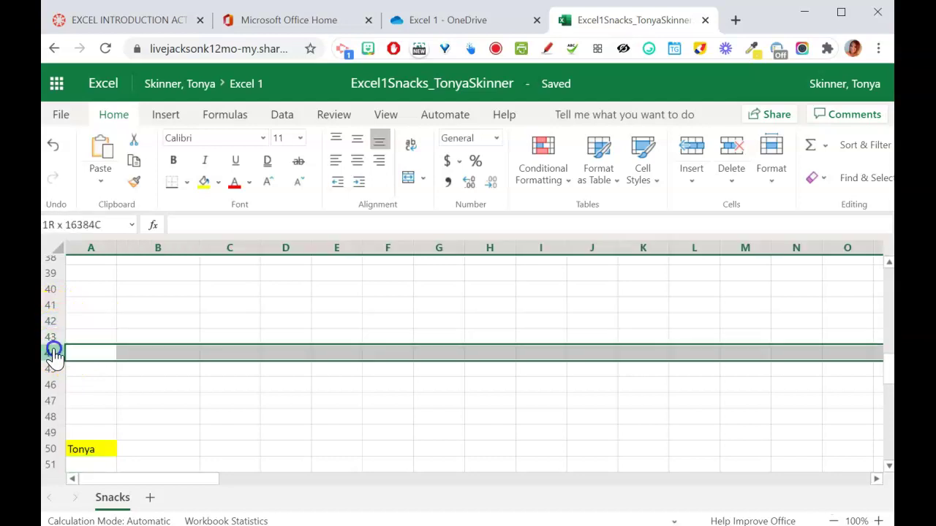
{"action": "left_click", "coordinate": [159, 248]}
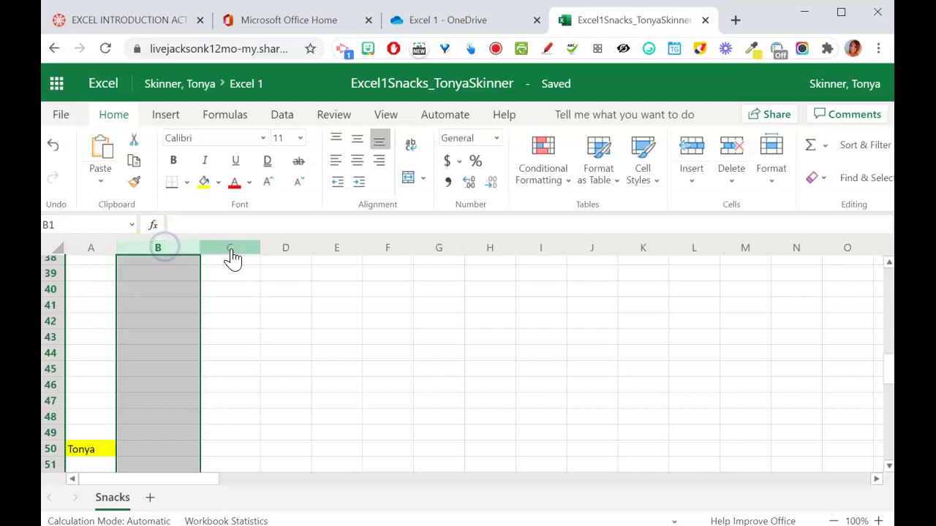
{"action": "left_click", "coordinate": [233, 252]}
{"action": "left_click", "coordinate": [295, 252]}
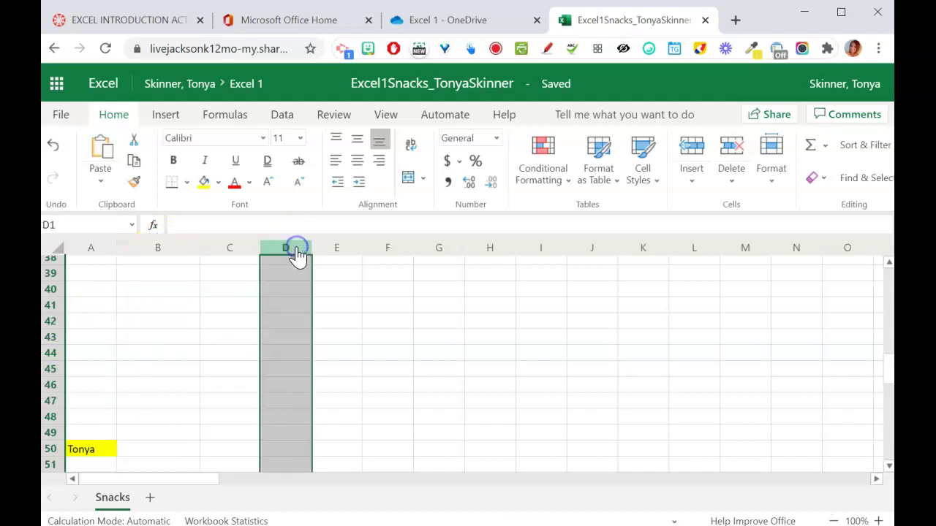
{"action": "left_click", "coordinate": [173, 252]}
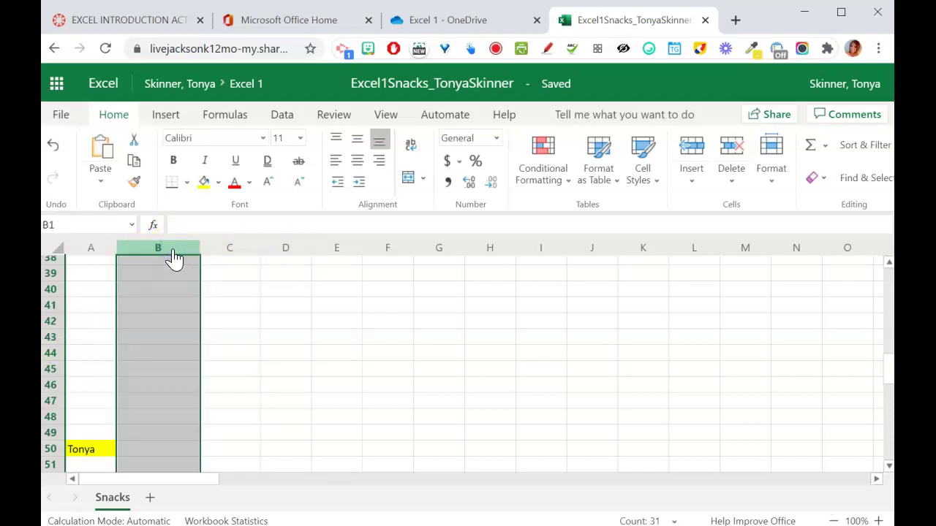
{"action": "left_click", "coordinate": [265, 287]}
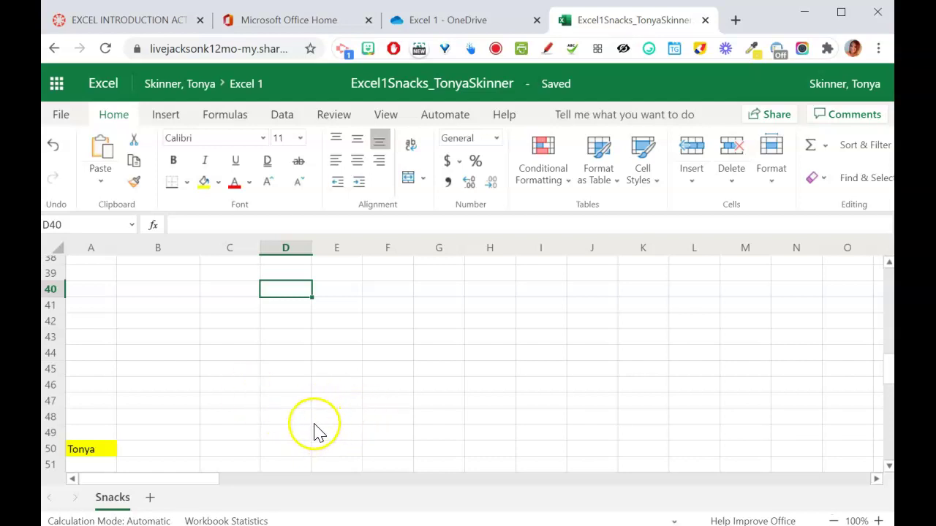
- Jump back to cell A1 with Ctrl+Home to show the Snack Foods table
{"action": "key", "text": "ctrl+Home"}
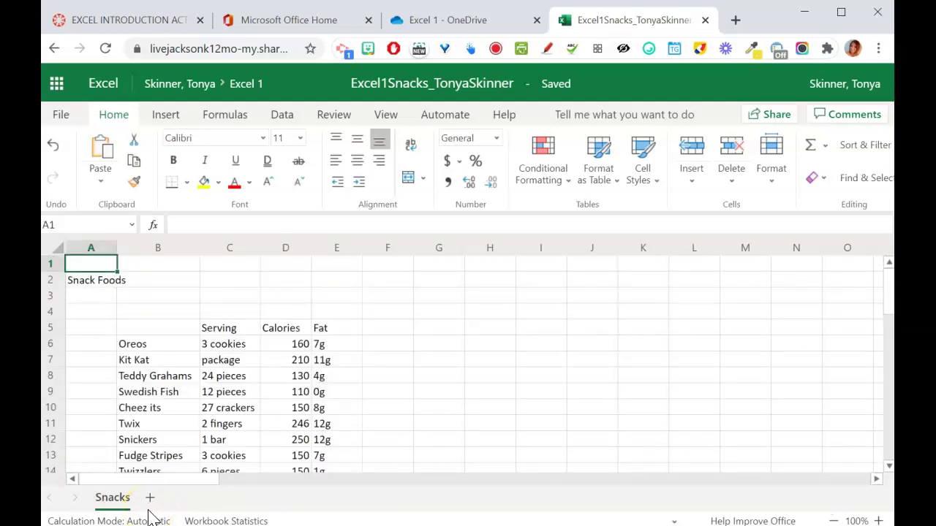
- Format the Snack Foods title in A2 as 24 point, Blue-Gray, Text 2
{"action": "left_click", "coordinate": [94, 283]}
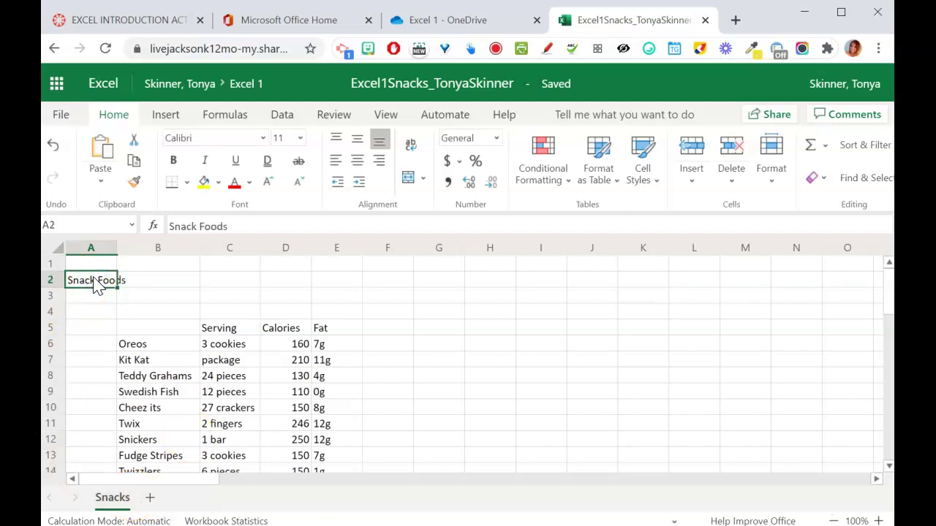
{"action": "left_click", "coordinate": [300, 139]}
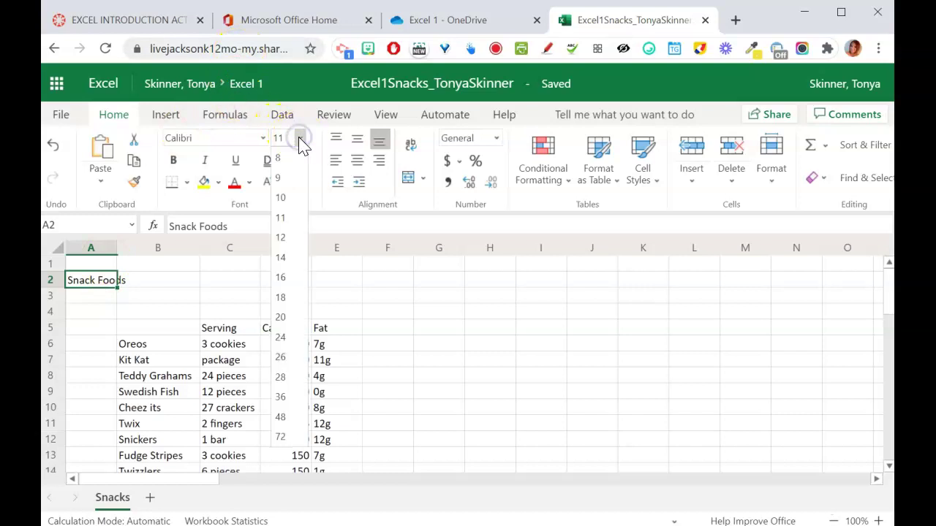
{"action": "left_click", "coordinate": [280, 337]}
{"action": "left_click", "coordinate": [249, 182]}
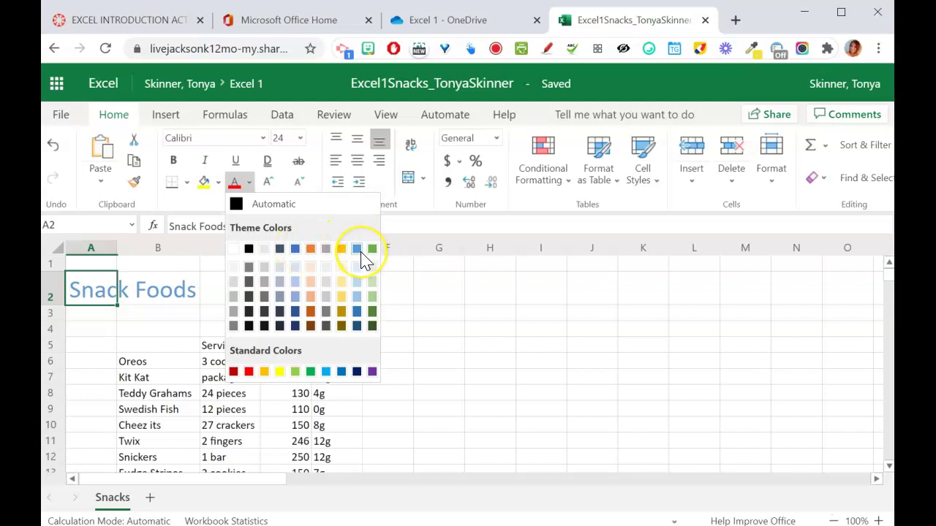
{"action": "left_click", "coordinate": [281, 250]}
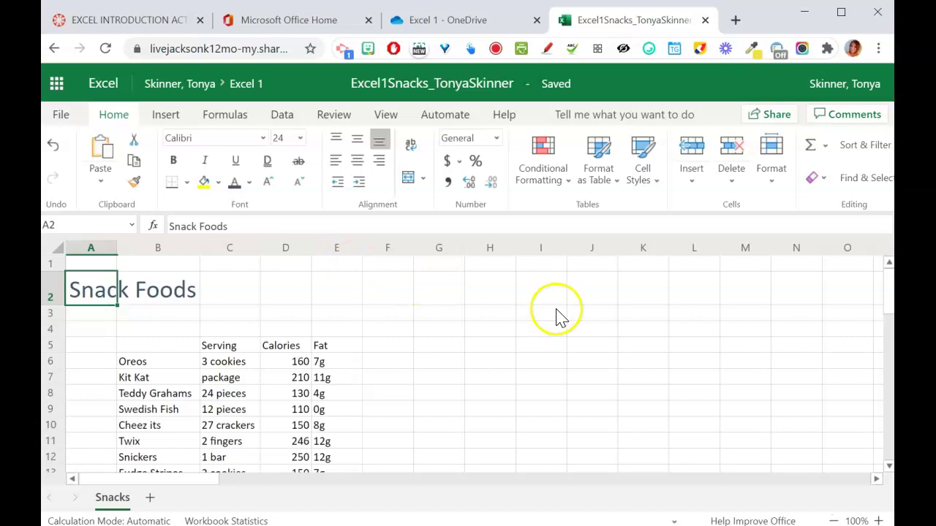
- Apply Wrap Text to the "**Yummy goodness…" footnote in cell B20
{"action": "left_click_drag", "start_coordinate": [888, 311], "coordinate": [885, 348]}
{"action": "left_click", "coordinate": [146, 360]}
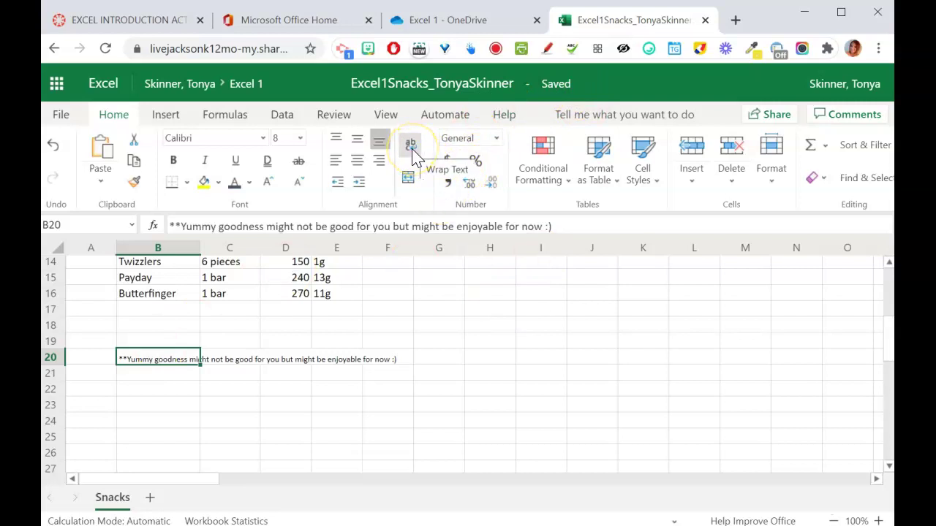
{"action": "left_click", "coordinate": [842, 12]}
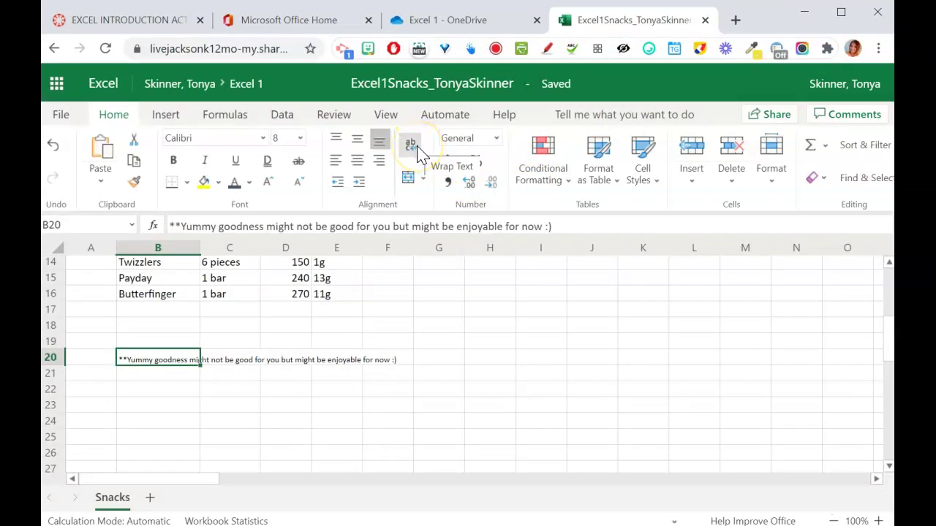
{"action": "left_click", "coordinate": [418, 155]}
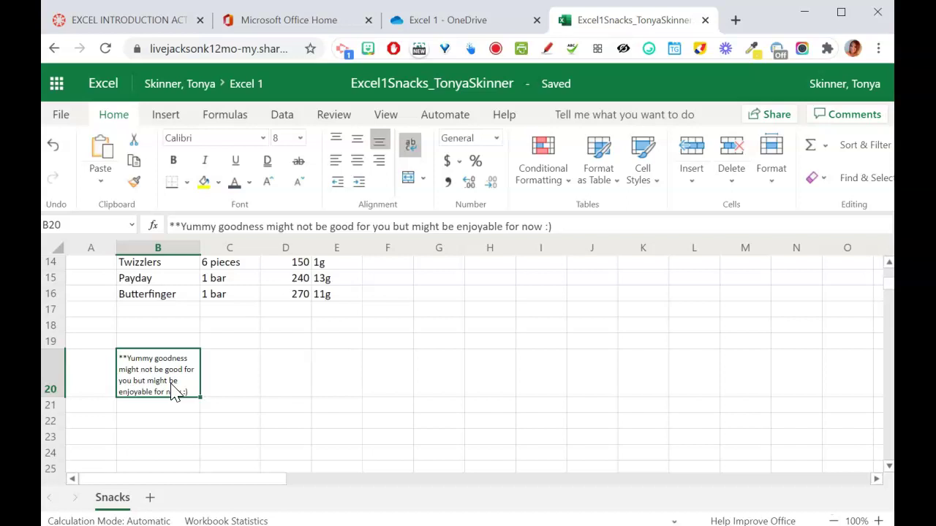
- Move the active cell around column J (rows 19–25), then along row 21 to B21
{"action": "key", "text": "Right"}
{"action": "key", "text": "Right"}
{"action": "key", "text": "Right"}
{"action": "key", "text": "Right"}
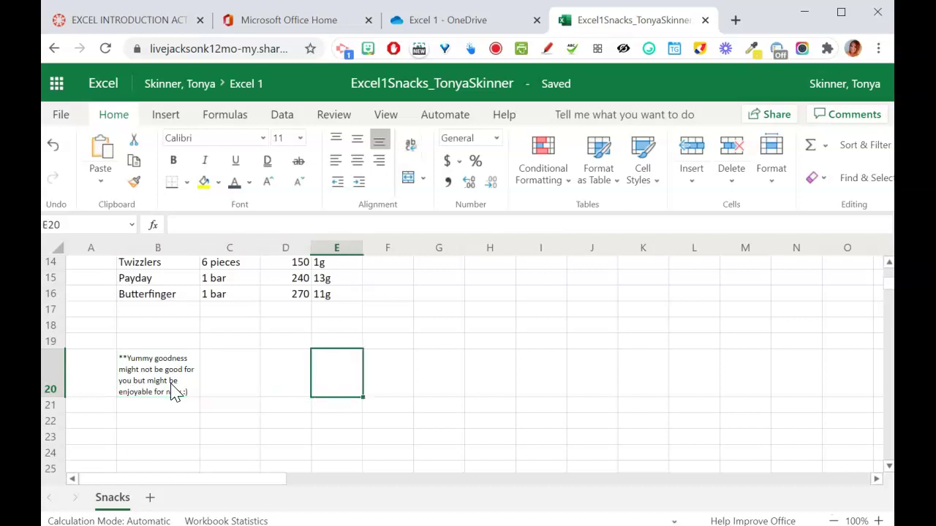
{"action": "key", "text": "Right"}
{"action": "key", "text": "Right"}
{"action": "key", "text": "Right"}
{"action": "key", "text": "Right"}
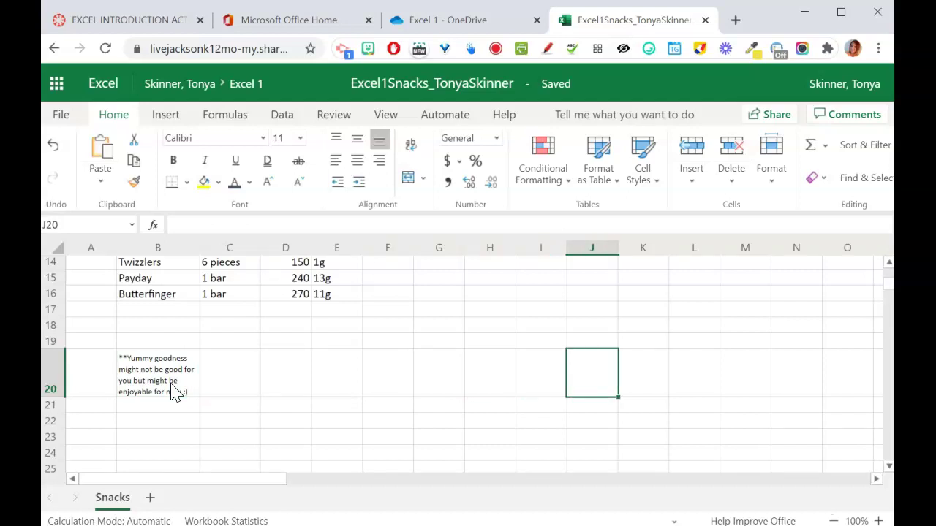
{"action": "key", "text": "Down"}
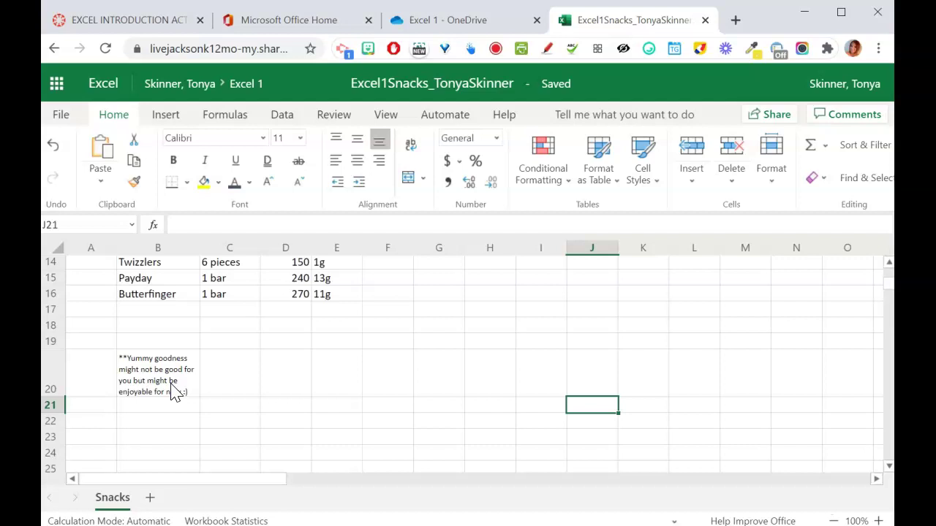
{"action": "key", "text": "Down"}
{"action": "key", "text": "Down"}
{"action": "key", "text": "Down"}
{"action": "key", "text": "Down"}
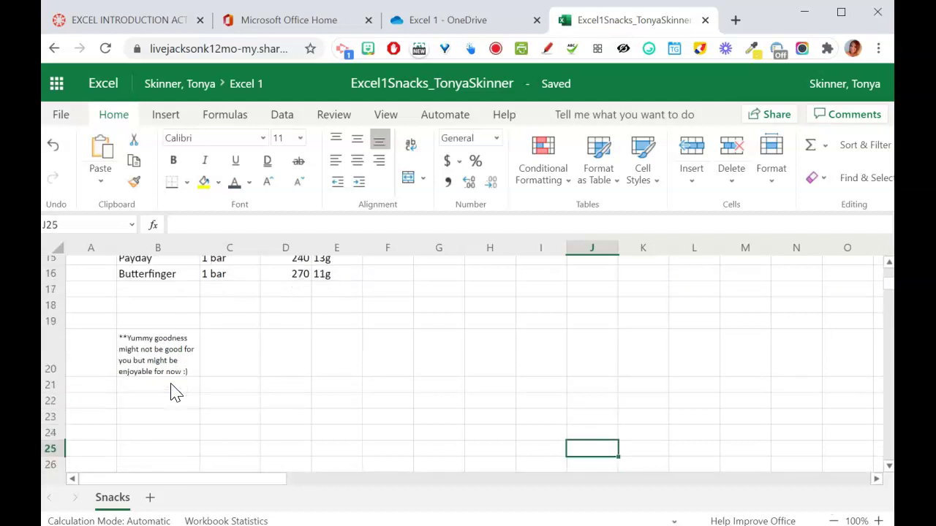
{"action": "key", "text": "Up"}
{"action": "key", "text": "Up"}
{"action": "key", "text": "Up"}
{"action": "key", "text": "Up"}
{"action": "key", "text": "Up"}
{"action": "key", "text": "Up"}
{"action": "key", "text": "Down"}
{"action": "key", "text": "Down"}
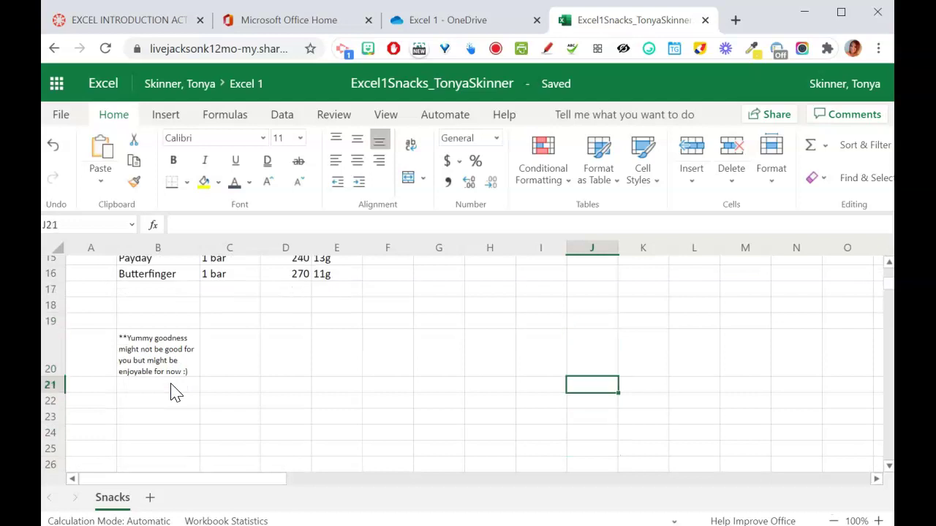
{"action": "key", "text": "Up"}
{"action": "key", "text": "Down"}
{"action": "key", "text": "Down"}
{"action": "key", "text": "Down"}
{"action": "key", "text": "Down"}
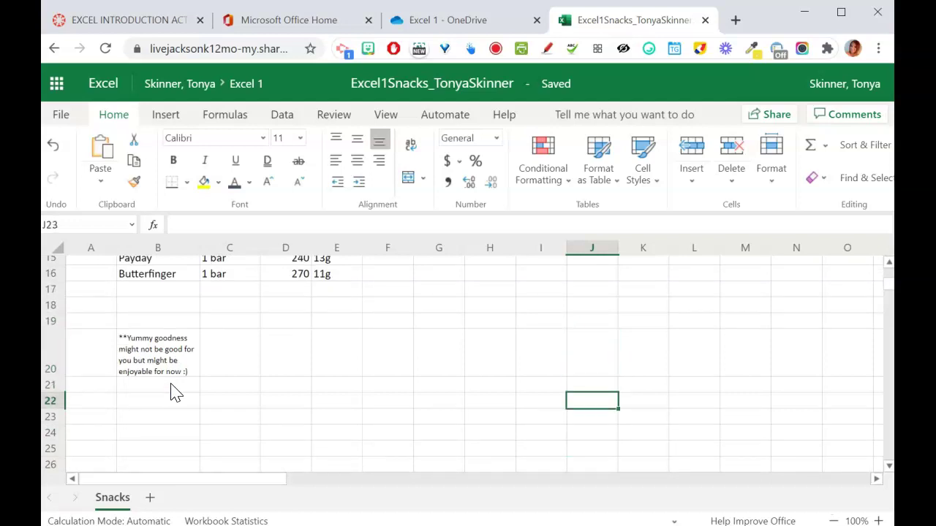
{"action": "key", "text": "Up"}
{"action": "key", "text": "Up"}
{"action": "key", "text": "Up"}
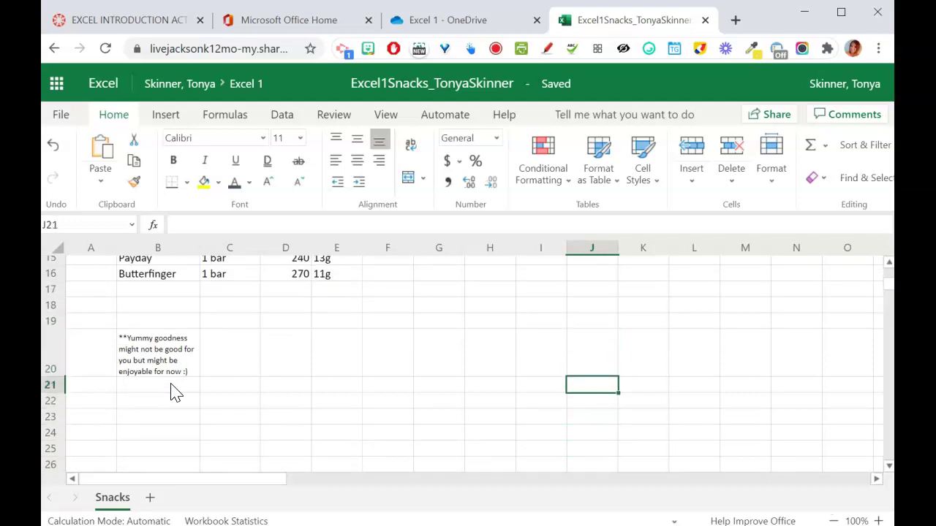
{"action": "key", "text": "Left"}
{"action": "key", "text": "Left"}
{"action": "key", "text": "Left"}
{"action": "key", "text": "Left"}
{"action": "key", "text": "Left"}
{"action": "key", "text": "Left"}
{"action": "key", "text": "Left"}
{"action": "key", "text": "Left"}
{"action": "key", "text": "Left"}
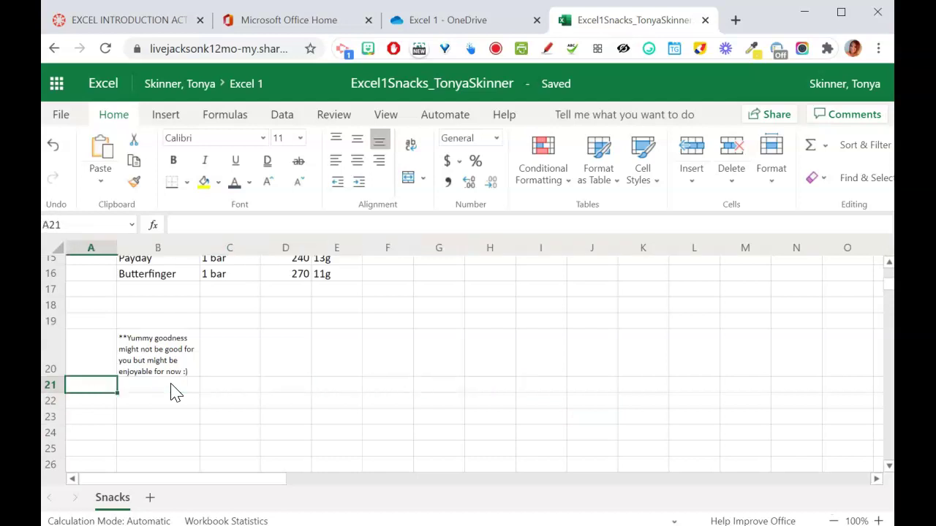
{"action": "key", "text": "Right"}
{"action": "key", "text": "Right"}
{"action": "key", "text": "Right"}
{"action": "key", "text": "Right"}
{"action": "key", "text": "Right"}
{"action": "key", "text": "Right"}
{"action": "key", "text": "Right"}
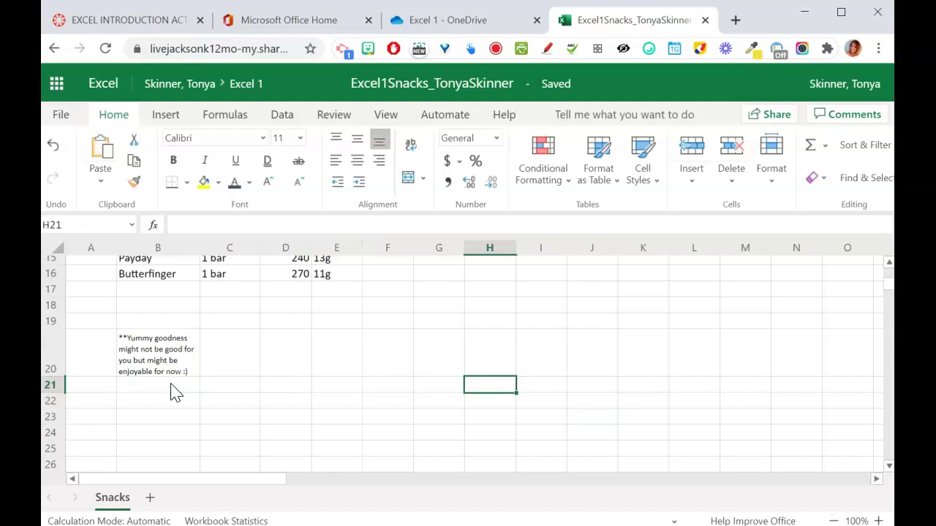
{"action": "key", "text": "Left"}
{"action": "key", "text": "Left"}
{"action": "key", "text": "Left"}
{"action": "key", "text": "Left"}
{"action": "key", "text": "Left"}
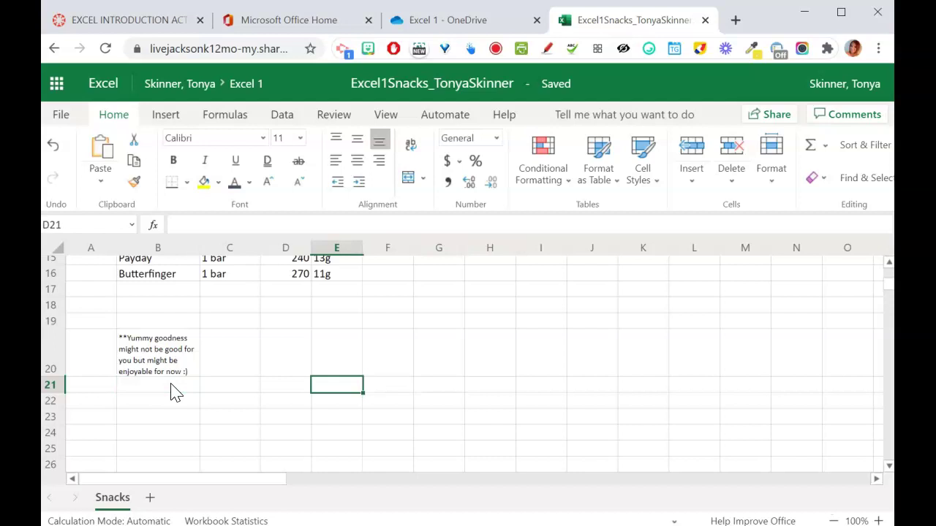
{"action": "key", "text": "Left"}
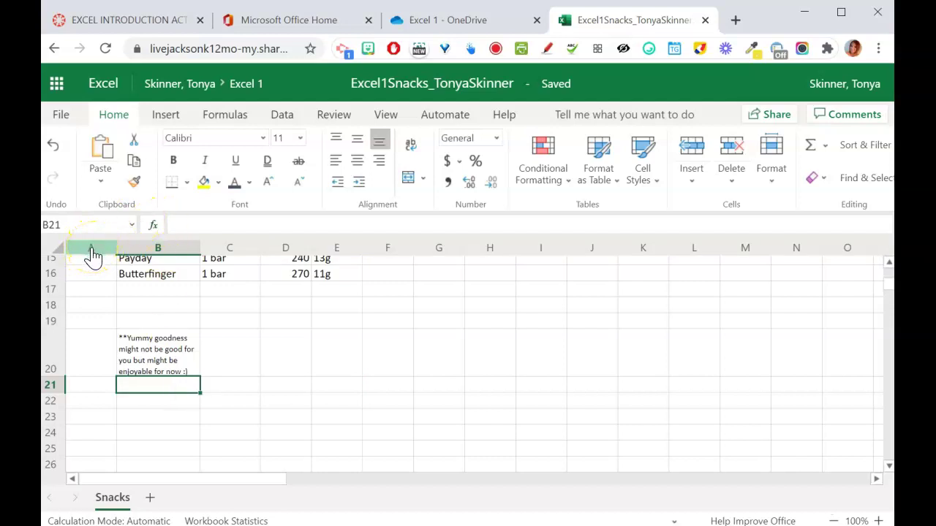
- Set column A's Column Width to 5 via Format, then dismiss the feedback prompt
{"action": "left_click", "coordinate": [91, 248]}
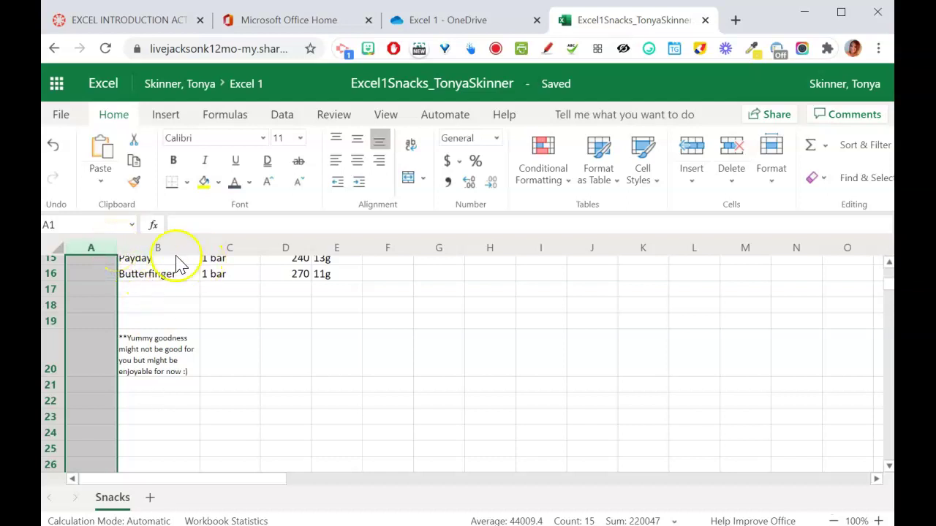
{"action": "mouse_move", "coordinate": [119, 247]}
{"action": "left_mouse_down"}
{"action": "mouse_move", "coordinate": [108, 250]}
{"action": "mouse_move", "coordinate": [118, 250]}
{"action": "left_mouse_up"}
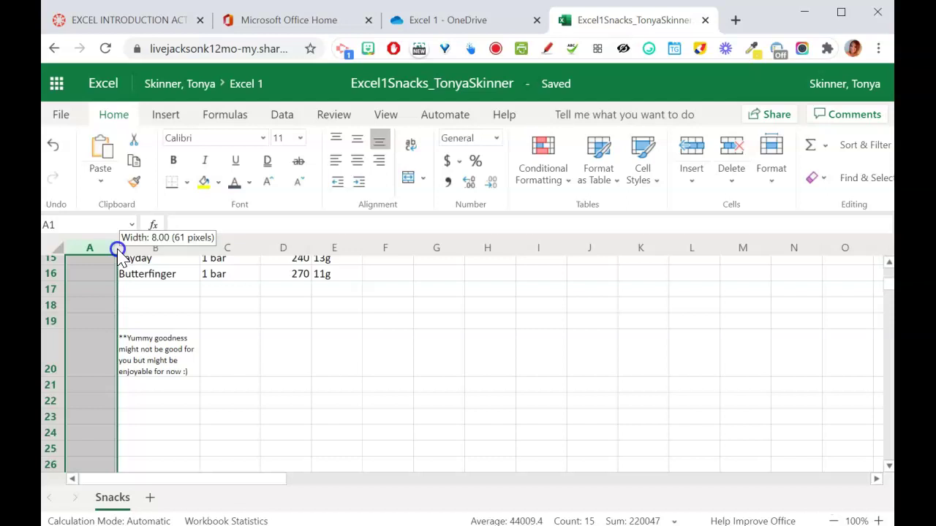
{"action": "left_click_drag", "start_coordinate": [118, 250], "coordinate": [117, 250]}
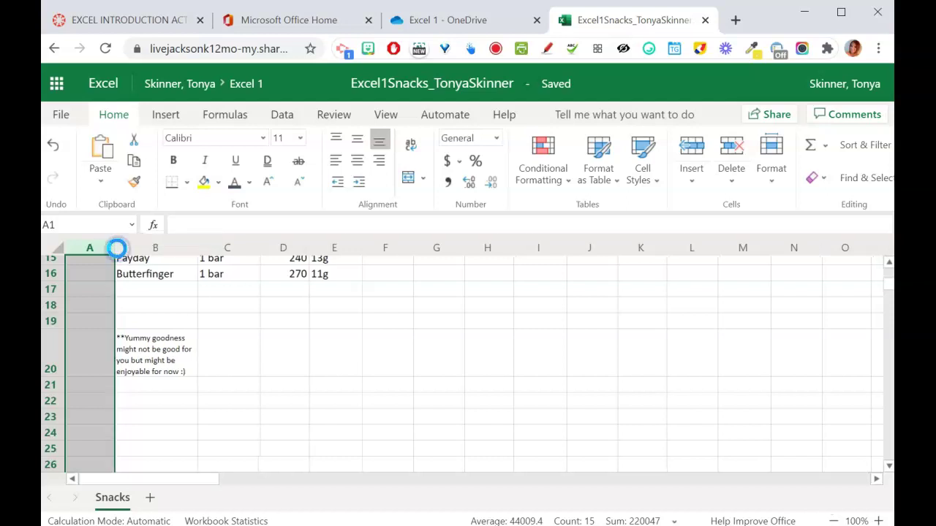
{"action": "left_click", "coordinate": [769, 179]}
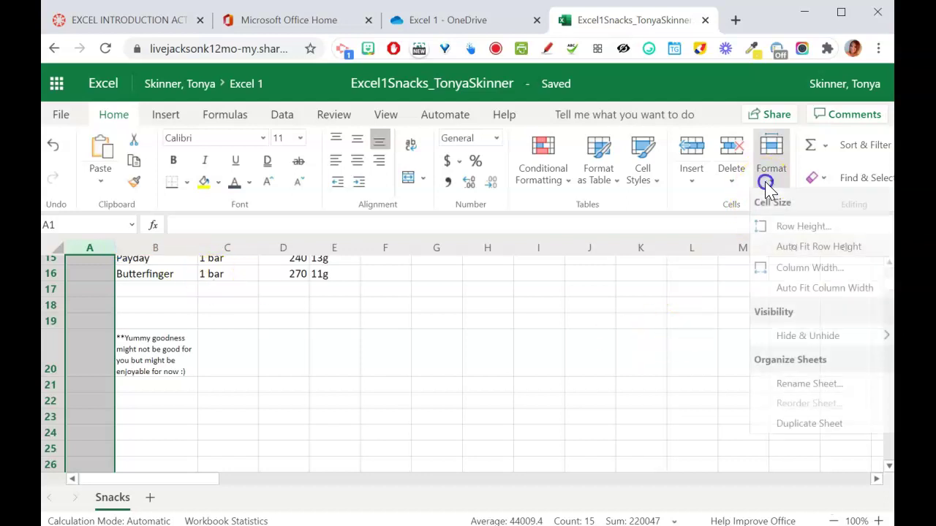
{"action": "left_click", "coordinate": [799, 276]}
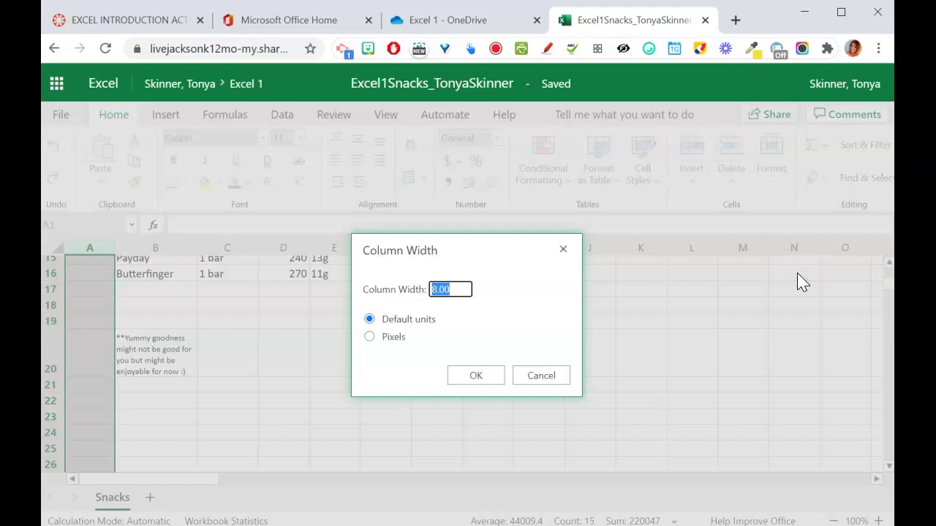
{"action": "type", "text": "5"}
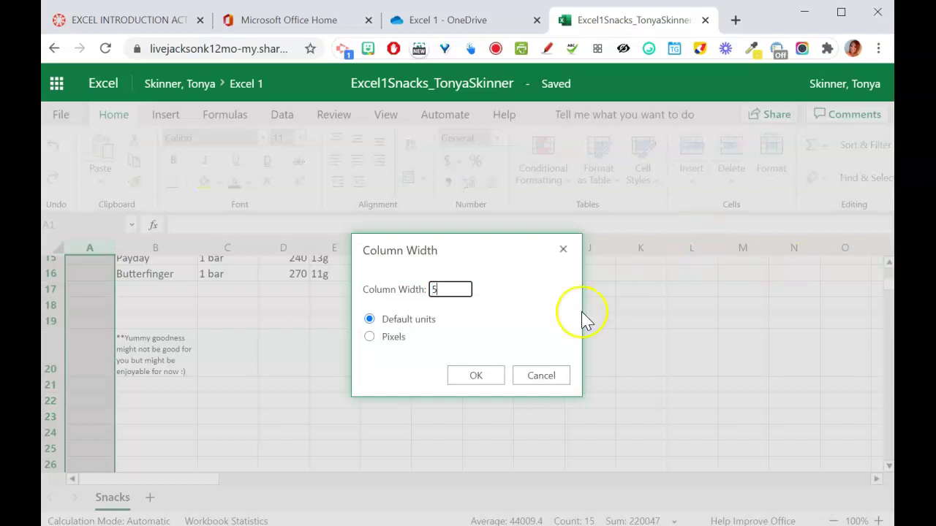
{"action": "left_click", "coordinate": [481, 375]}
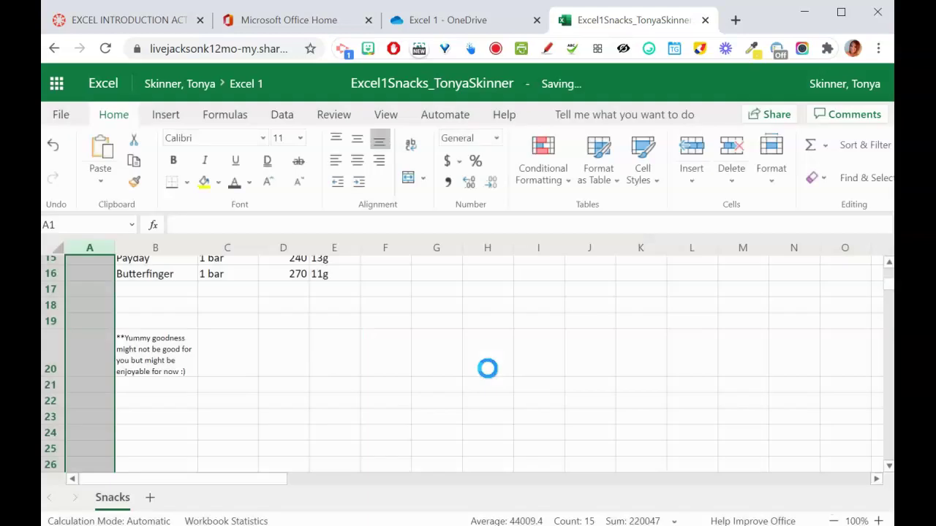
{"action": "right_click", "coordinate": [83, 252]}
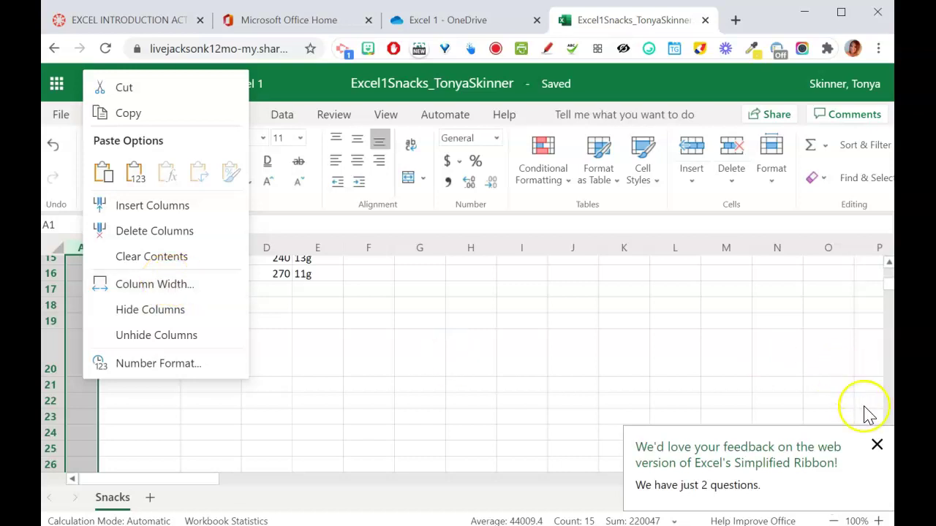
{"action": "left_click", "coordinate": [876, 445]}
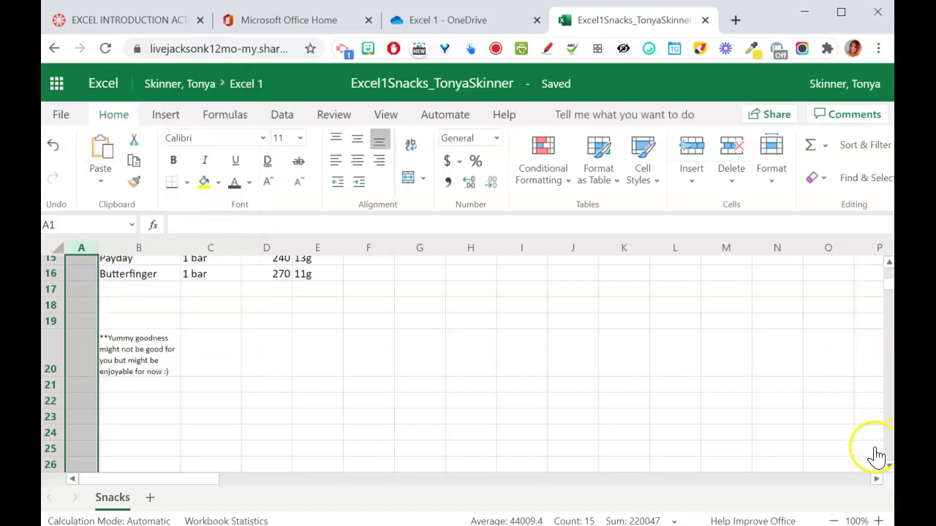
{"action": "left_click", "coordinate": [647, 418]}
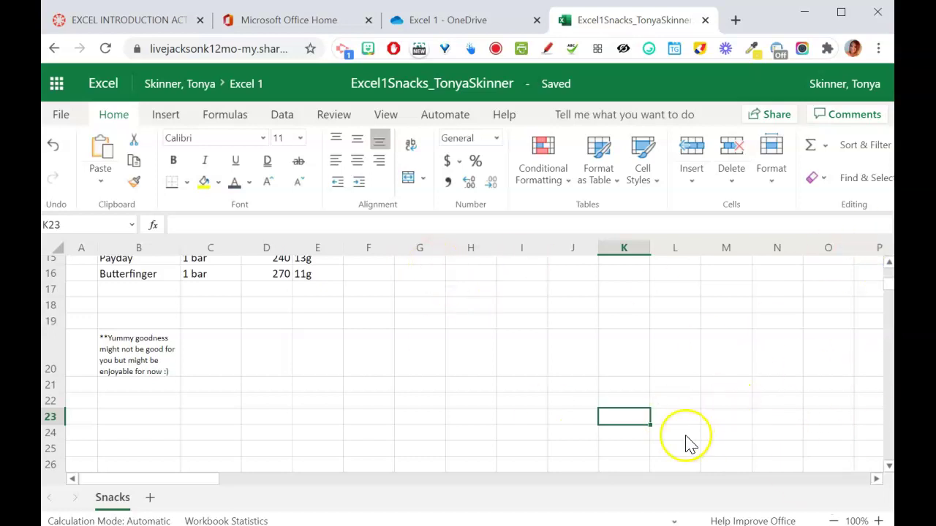
{"action": "left_click", "coordinate": [482, 357]}
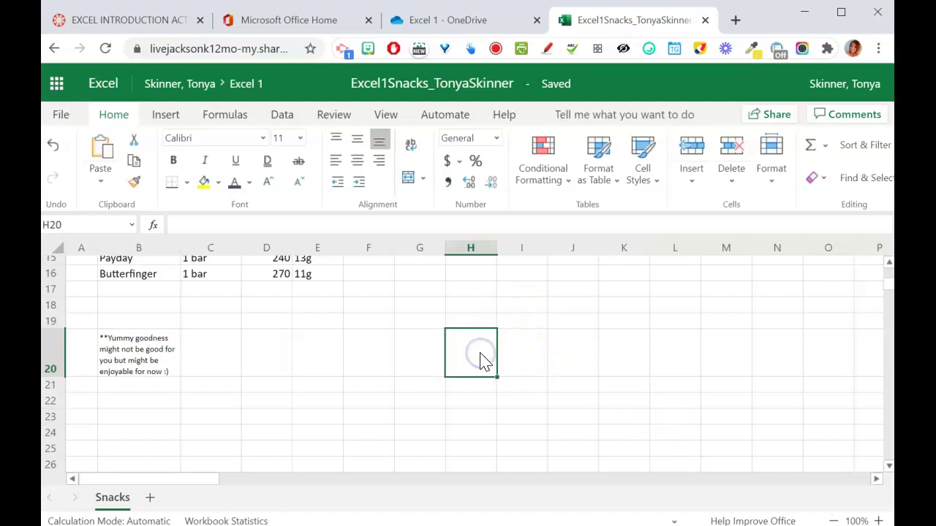
{"action": "type", "text": "B5:"}
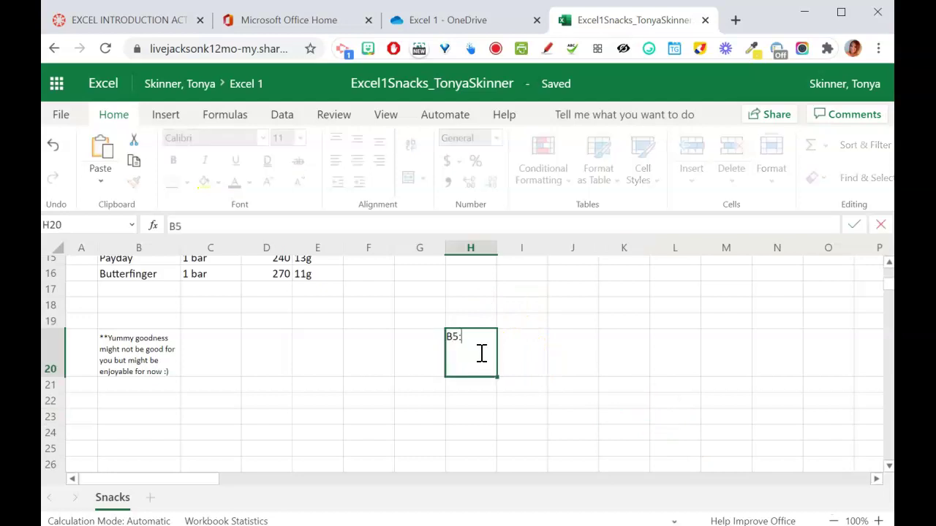
{"action": "type", "text": "E16"}
{"action": "key", "text": "Escape"}
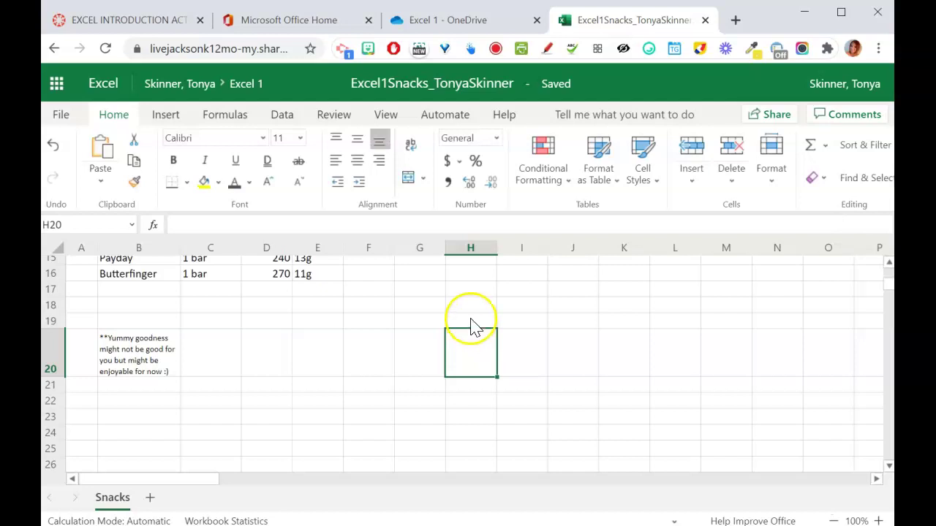
{"action": "left_click", "coordinate": [469, 276]}
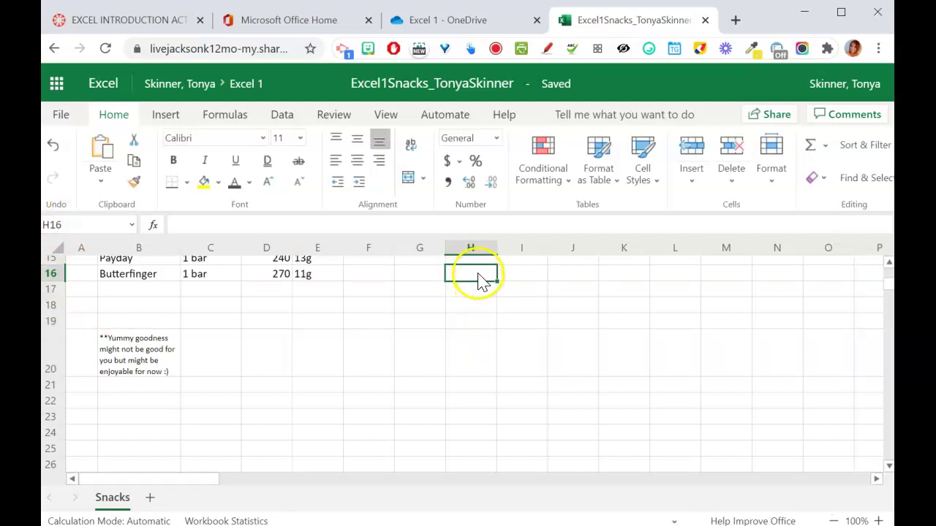
{"action": "left_click_drag", "start_coordinate": [483, 276], "coordinate": [518, 387]}
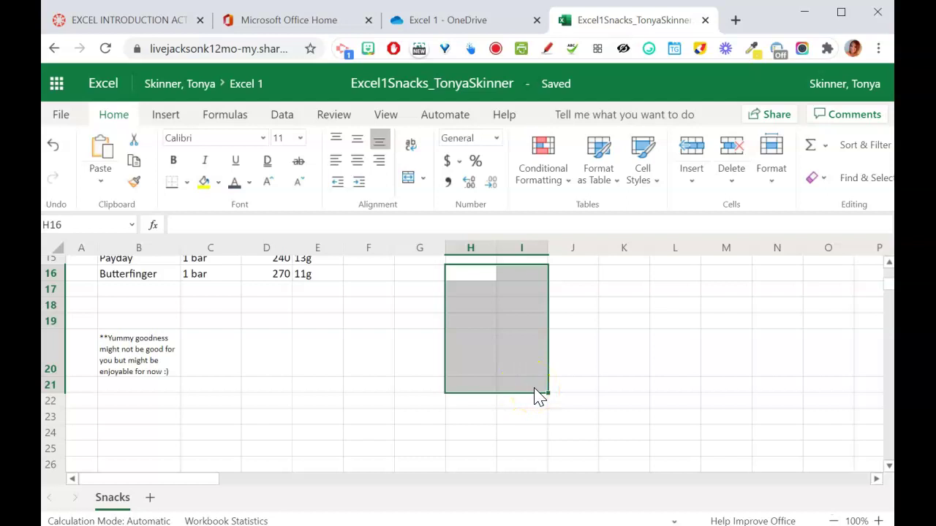
{"action": "left_click", "coordinate": [654, 373]}
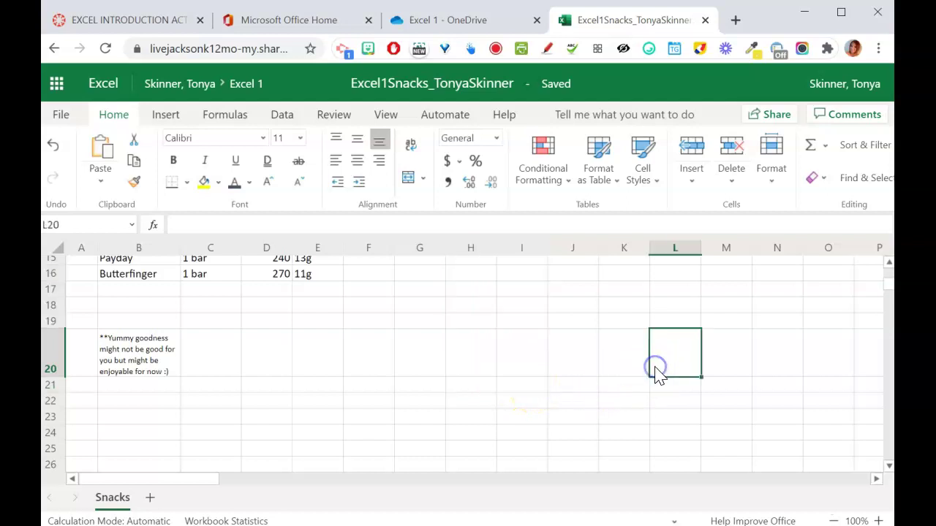
{"action": "left_click_drag", "start_coordinate": [468, 276], "coordinate": [505, 372]}
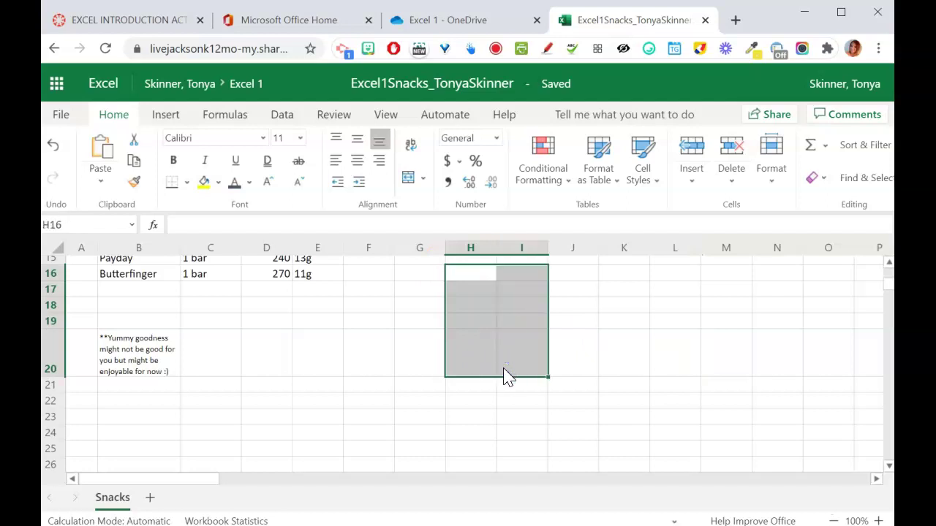
{"action": "left_click", "coordinate": [580, 357]}
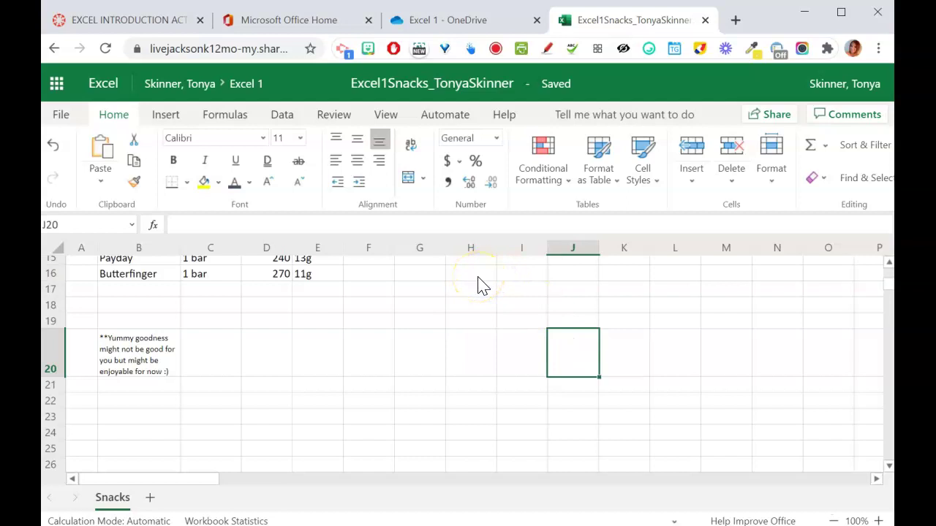
{"action": "left_click_drag", "start_coordinate": [478, 278], "coordinate": [492, 368]}
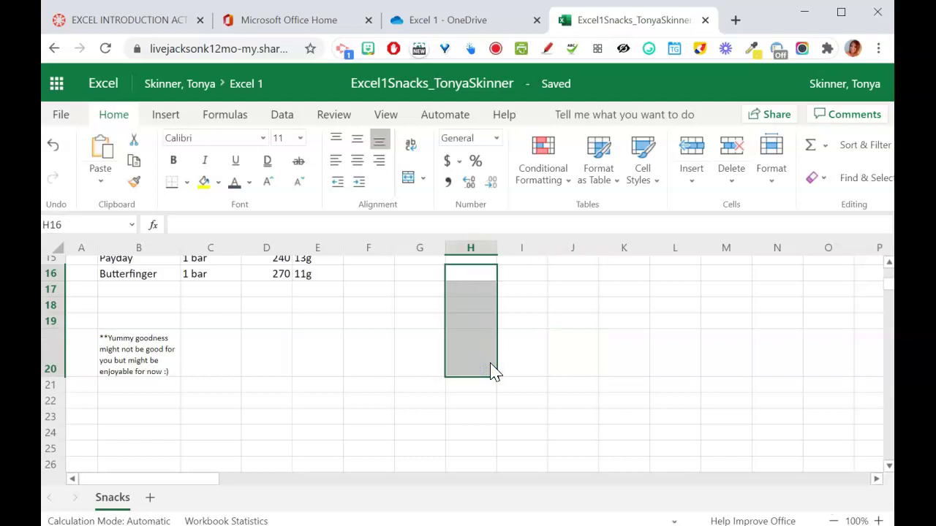
{"action": "left_click_drag", "start_coordinate": [574, 274], "coordinate": [575, 362], "text": "ctrl"}
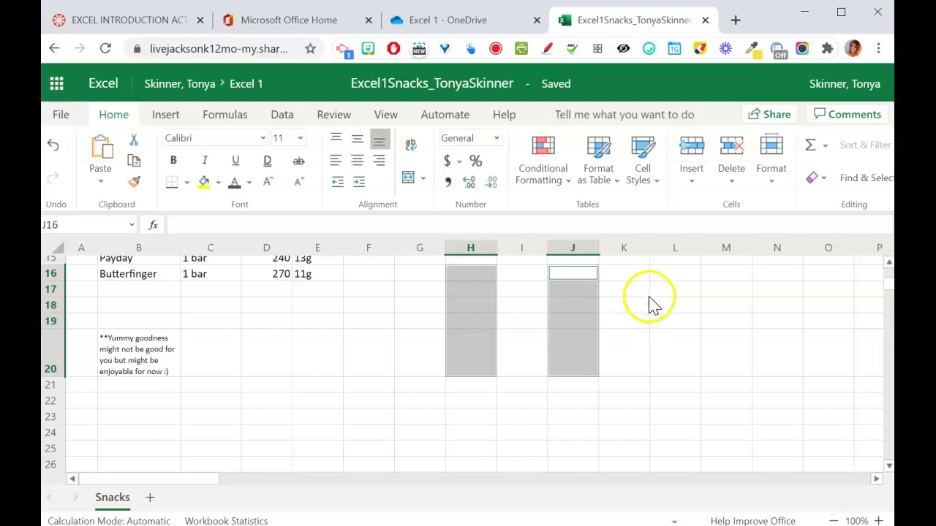
{"action": "left_click_drag", "start_coordinate": [671, 276], "coordinate": [670, 349], "text": "ctrl"}
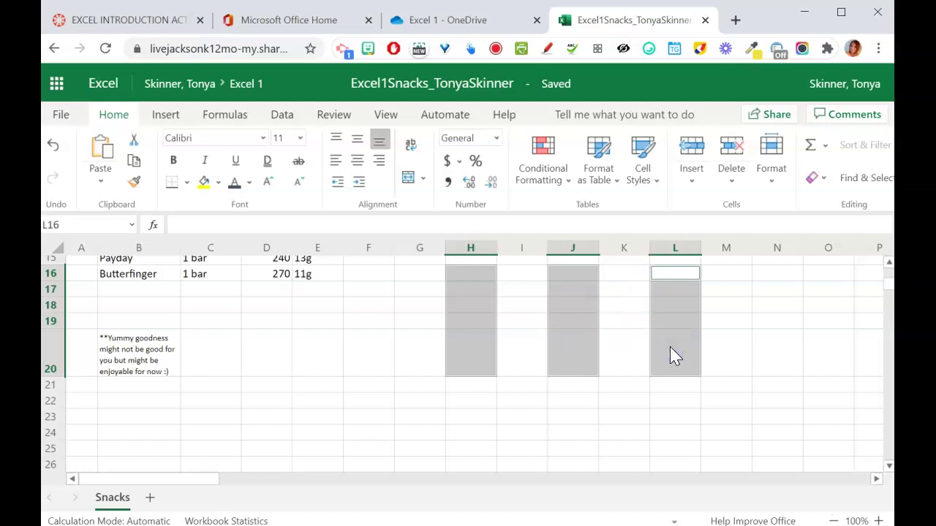
{"action": "left_click", "coordinate": [504, 436]}
{"action": "left_click", "coordinate": [475, 275]}
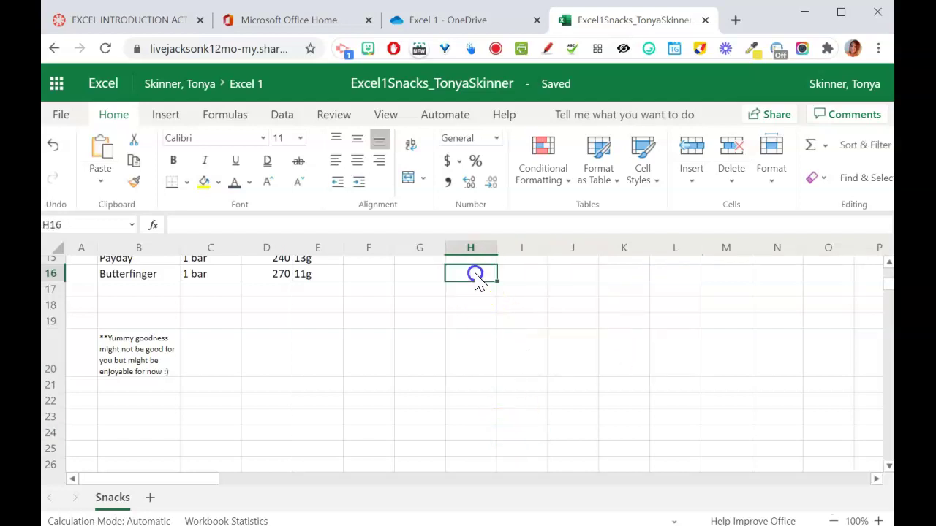
{"action": "left_click_drag", "start_coordinate": [475, 278], "coordinate": [606, 375]}
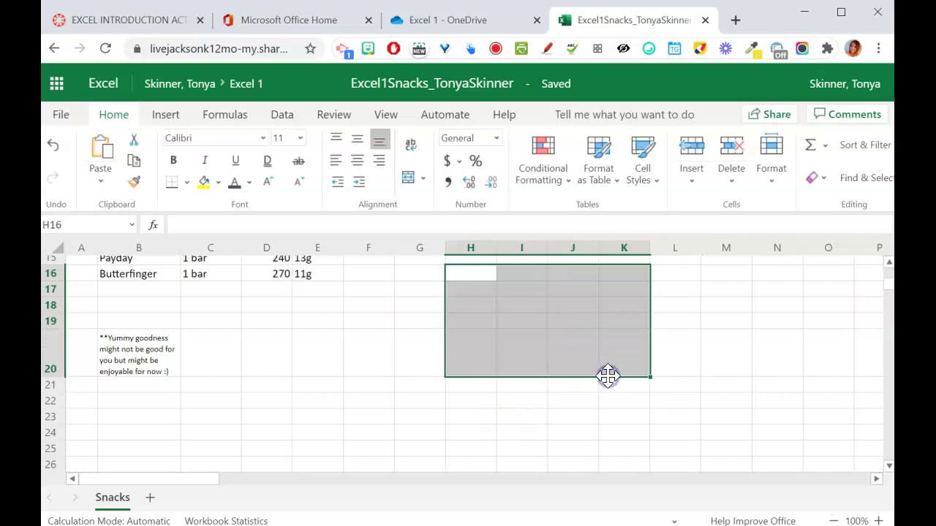
{"action": "left_click", "coordinate": [563, 407]}
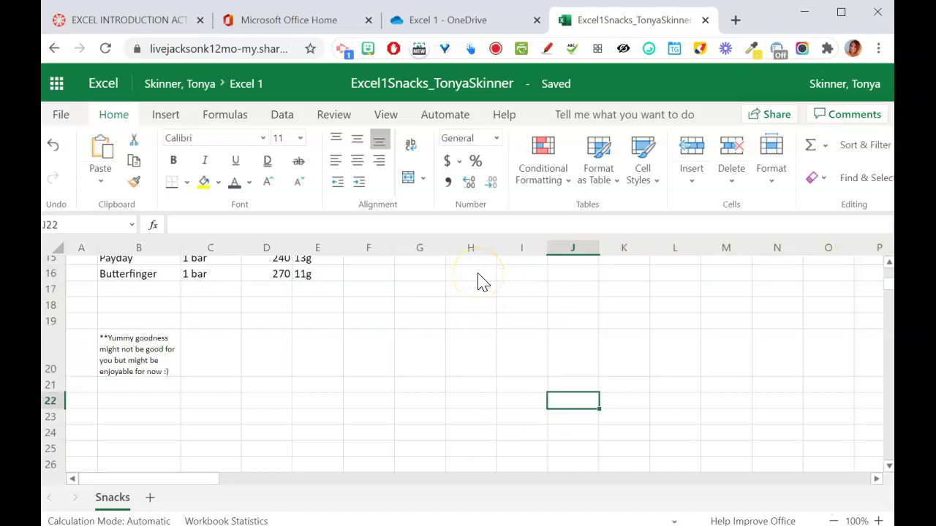
{"action": "left_click_drag", "start_coordinate": [483, 283], "coordinate": [478, 363]}
{"action": "left_click_drag", "start_coordinate": [573, 274], "coordinate": [568, 355]}
{"action": "left_click", "coordinate": [537, 437]}
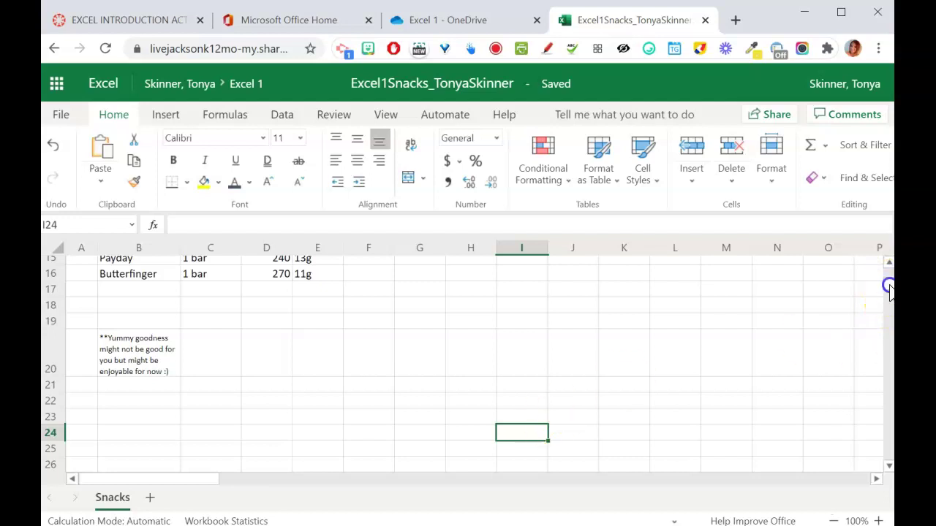
- Apply All Borders to the snack table range B5:E16
{"action": "left_click_drag", "start_coordinate": [889, 289], "coordinate": [890, 271]}
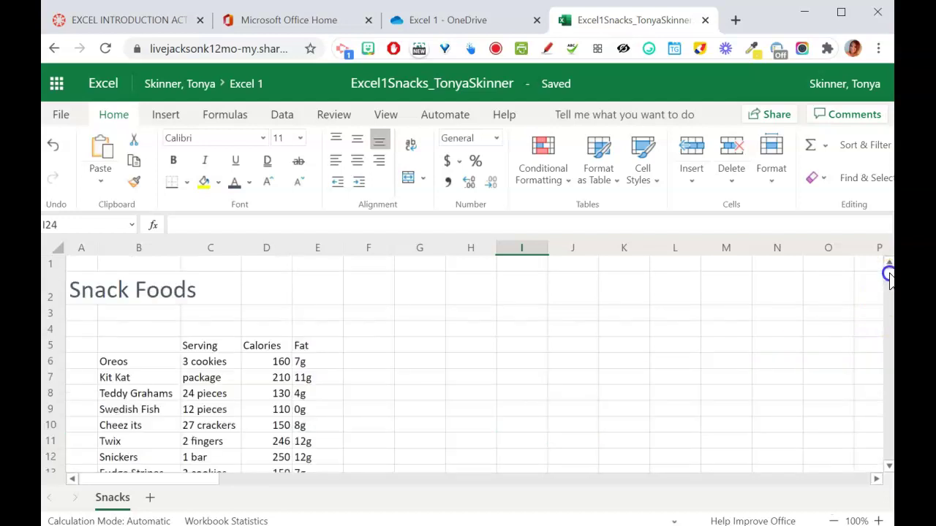
{"action": "left_click", "coordinate": [137, 343]}
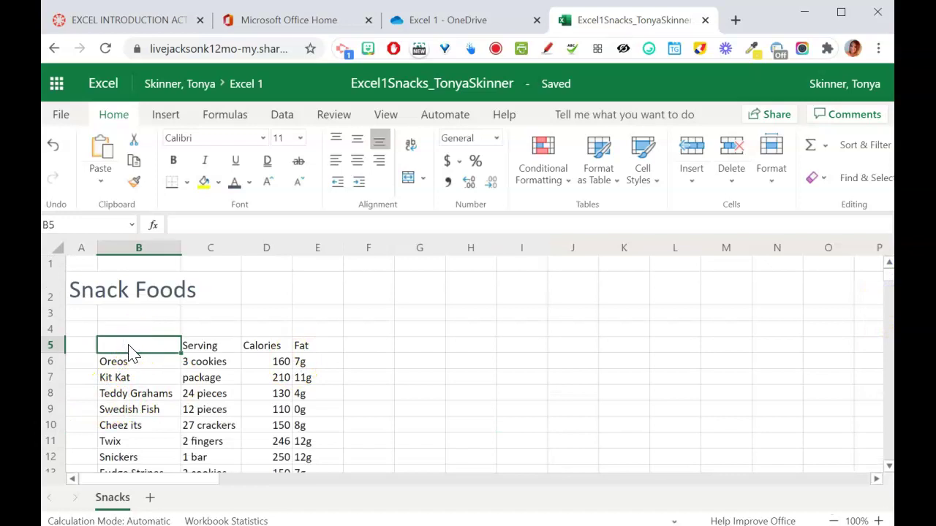
{"action": "mouse_move", "coordinate": [130, 353]}
{"action": "left_mouse_down"}
{"action": "mouse_move", "coordinate": [282, 382]}
{"action": "mouse_move", "coordinate": [317, 437]}
{"action": "mouse_move", "coordinate": [316, 484]}
{"action": "mouse_move", "coordinate": [315, 282]}
{"action": "mouse_move", "coordinate": [327, 255]}
{"action": "mouse_move", "coordinate": [308, 296]}
{"action": "left_mouse_up"}
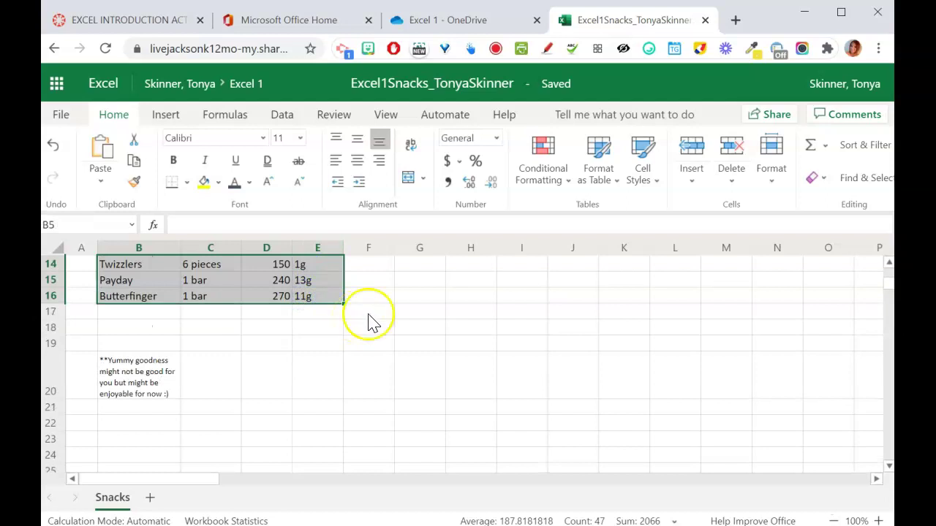
{"action": "left_click", "coordinate": [888, 265]}
{"action": "left_click", "coordinate": [888, 265]}
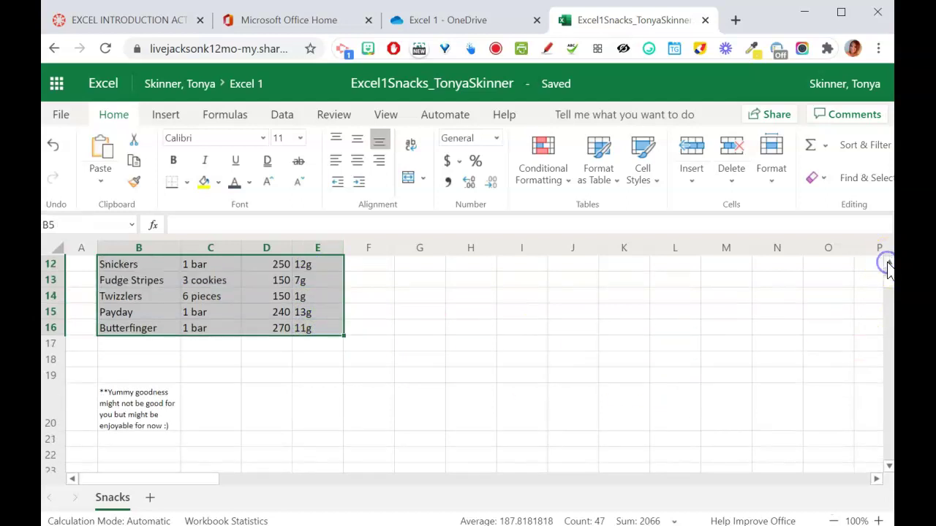
{"action": "left_click", "coordinate": [187, 183]}
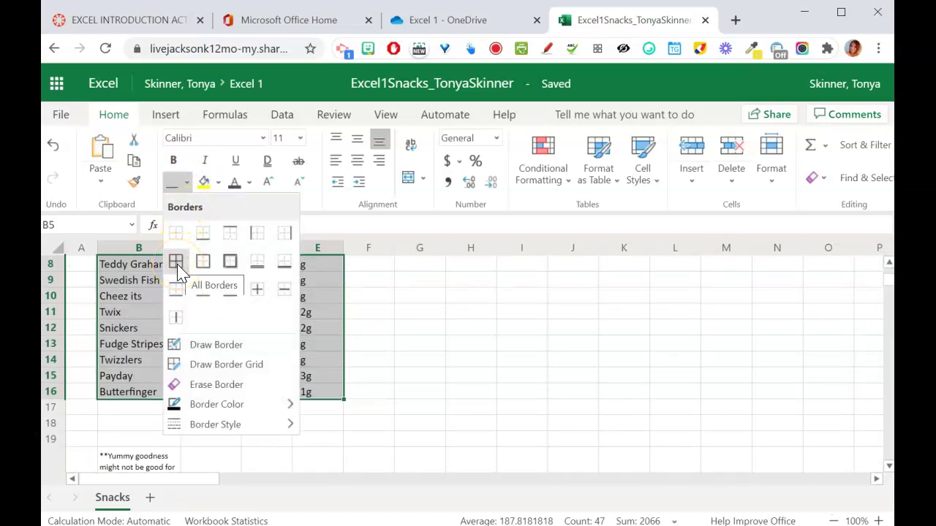
{"action": "left_click", "coordinate": [176, 262]}
{"action": "left_click", "coordinate": [487, 332]}
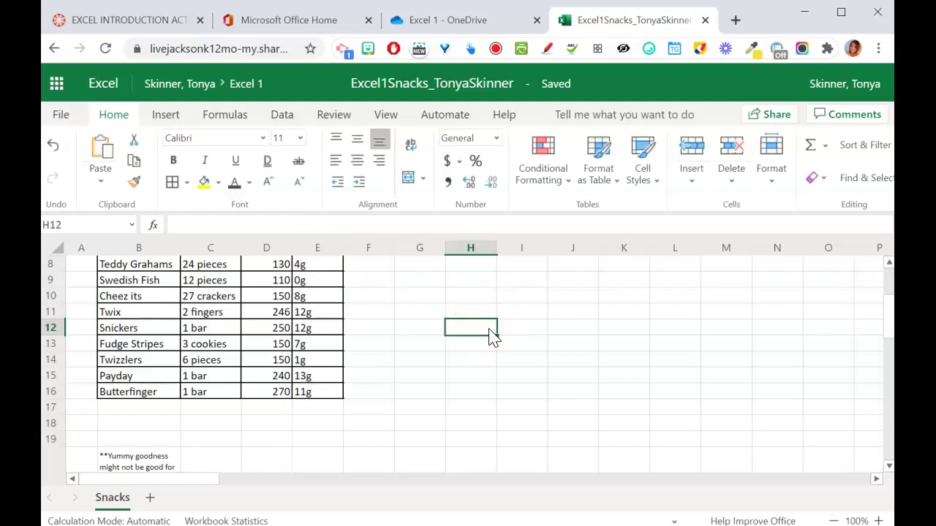
{"action": "left_click", "coordinate": [887, 293]}
{"action": "left_click_drag", "start_coordinate": [887, 293], "coordinate": [888, 272]}
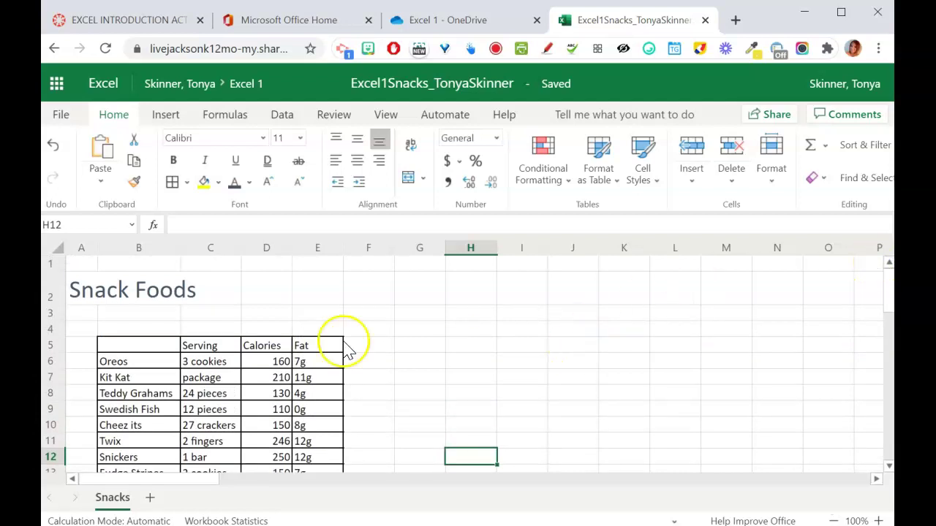
- Insert a new blank sheet and rename it Holidays
{"action": "left_click", "coordinate": [149, 498]}
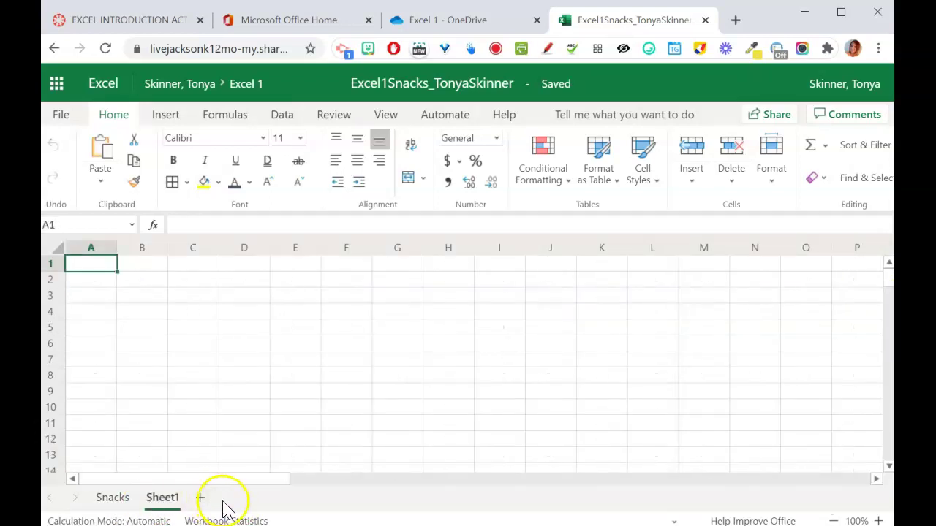
{"action": "double_click", "coordinate": [164, 498]}
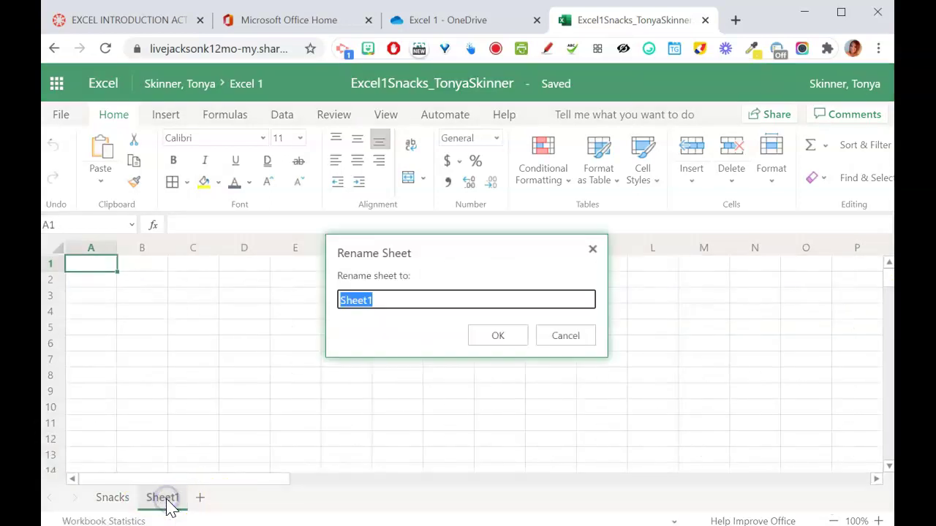
{"action": "type", "text": "Holidays"}
{"action": "key", "text": "Return"}
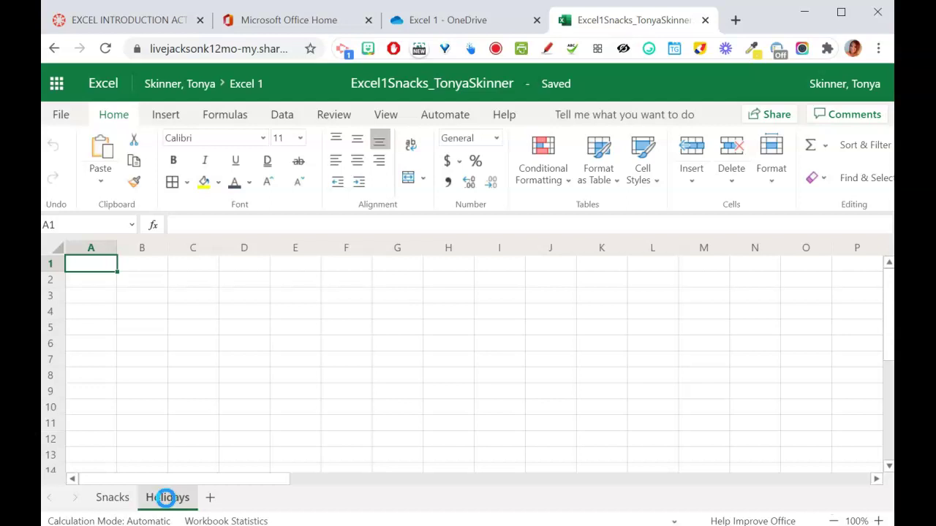
- On Snacks, jump to A100, select the holiday list A100:B104 and cut it
{"action": "left_click", "coordinate": [111, 497]}
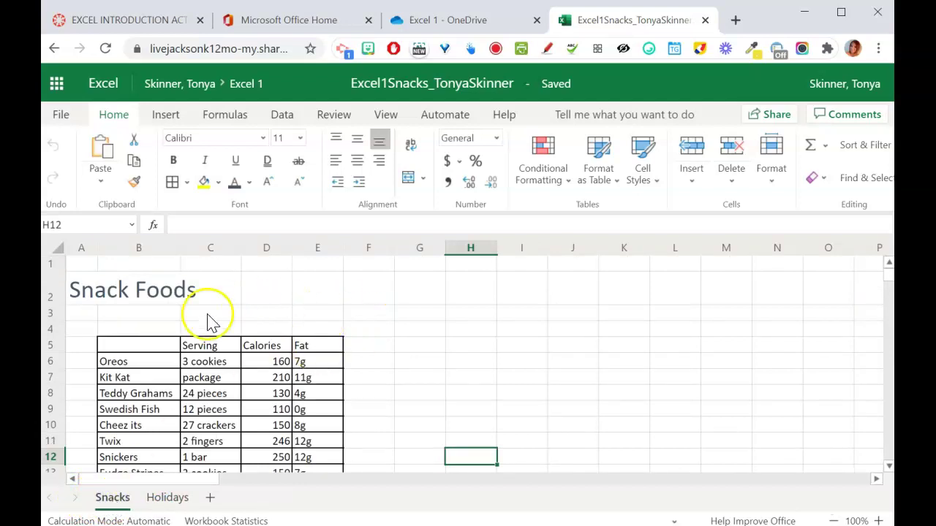
{"action": "left_click", "coordinate": [87, 225]}
{"action": "type", "text": "A100"}
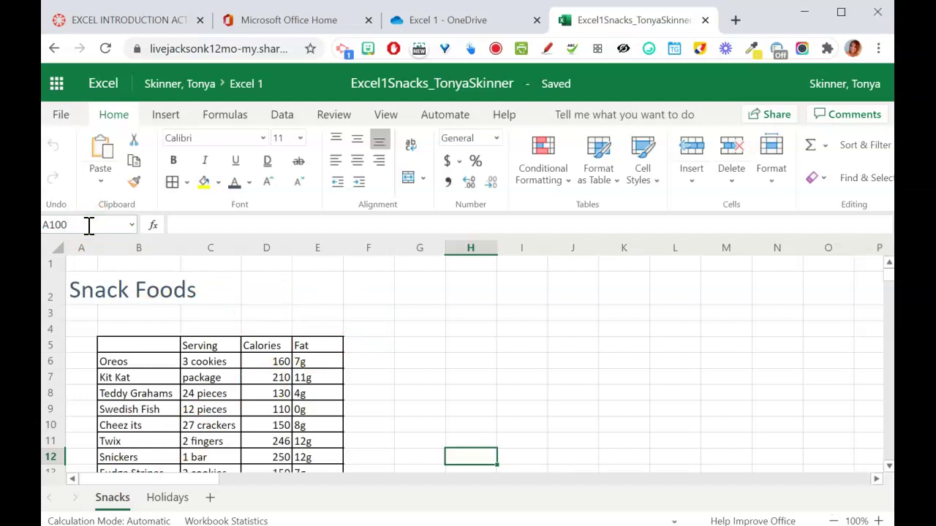
{"action": "key", "text": "Return"}
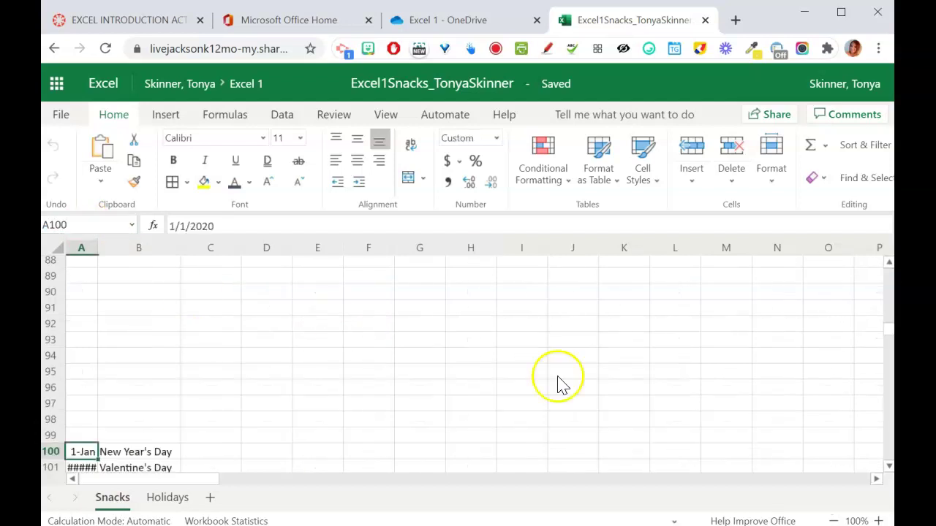
{"action": "left_click", "coordinate": [889, 466]}
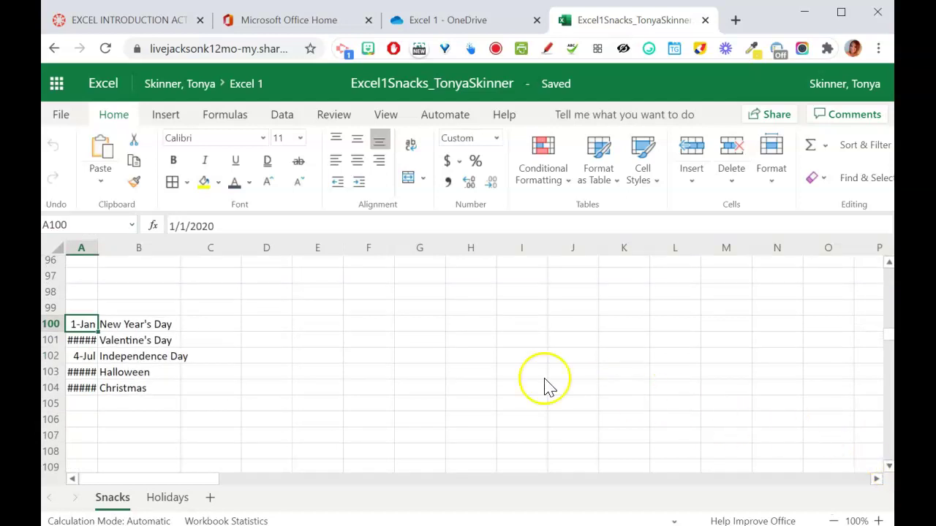
{"action": "left_click_drag", "start_coordinate": [92, 326], "coordinate": [134, 390]}
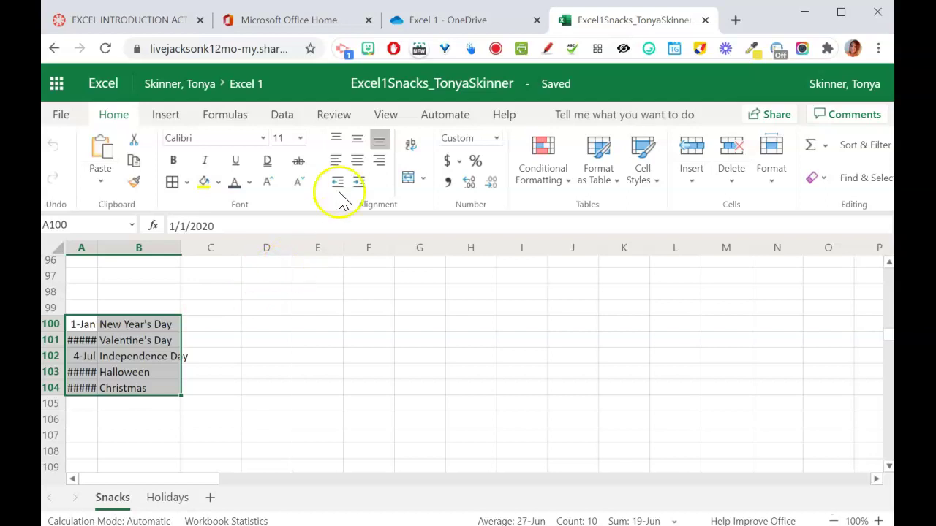
{"action": "left_click", "coordinate": [496, 138]}
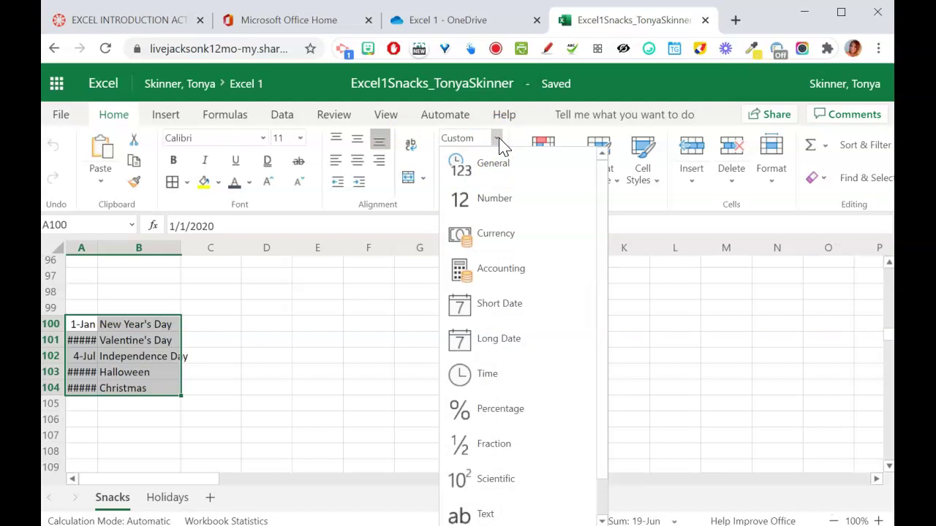
{"action": "left_click", "coordinate": [501, 143]}
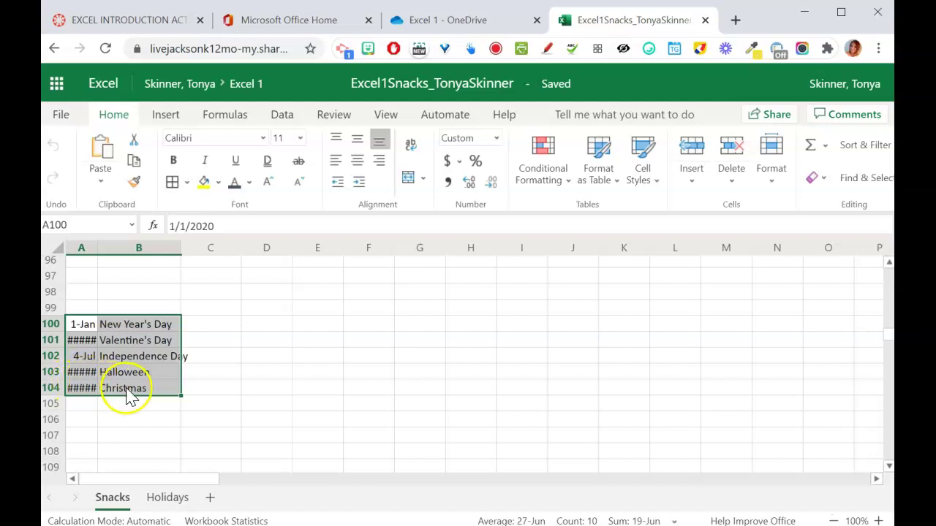
{"action": "left_click", "coordinate": [134, 143]}
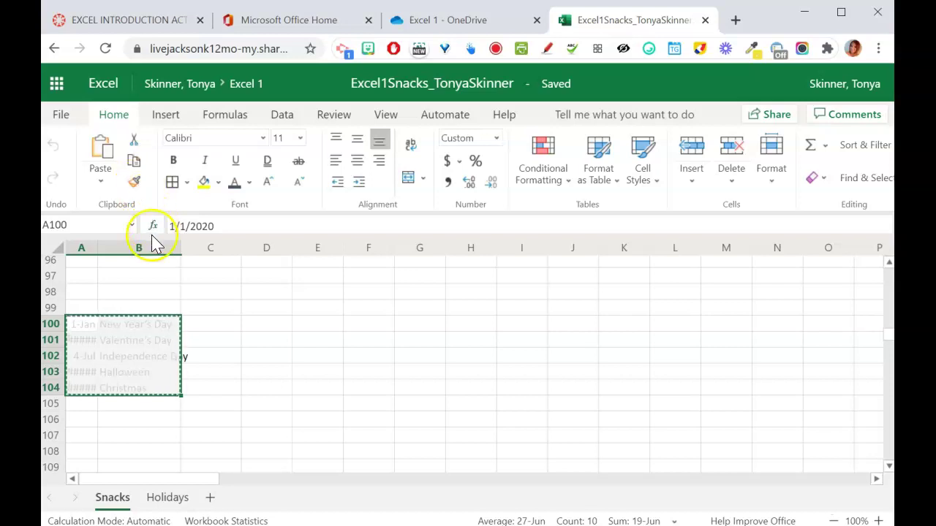
- Paste the holiday list at A3 of Holidays and autofit columns A and B
{"action": "left_click", "coordinate": [168, 500]}
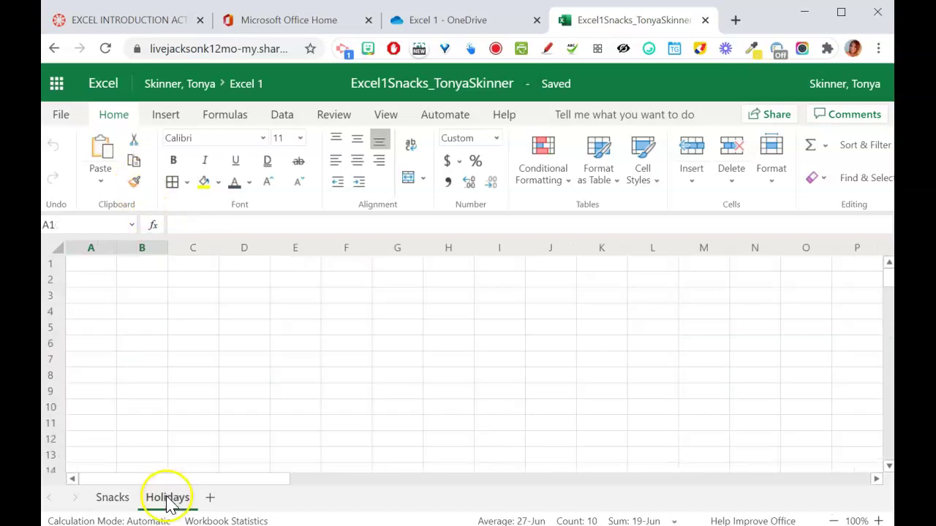
{"action": "left_click", "coordinate": [105, 303]}
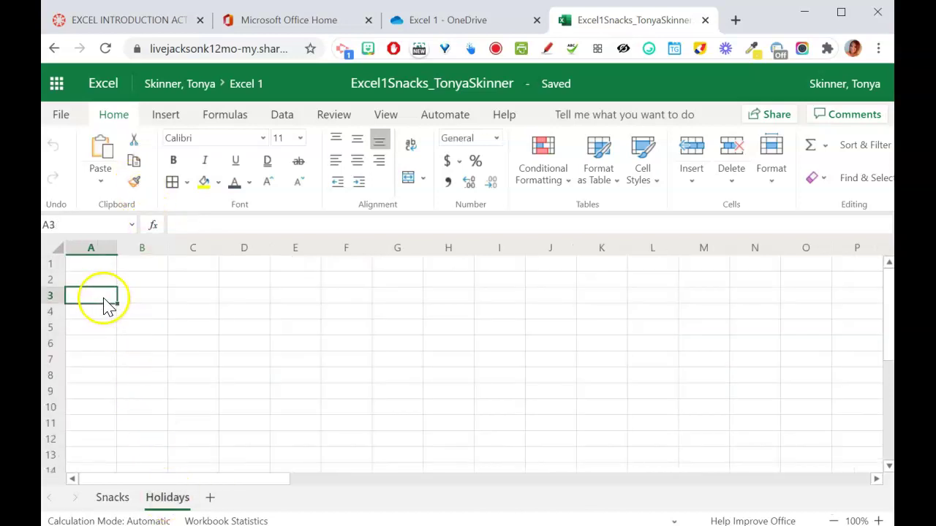
{"action": "left_click", "coordinate": [102, 146]}
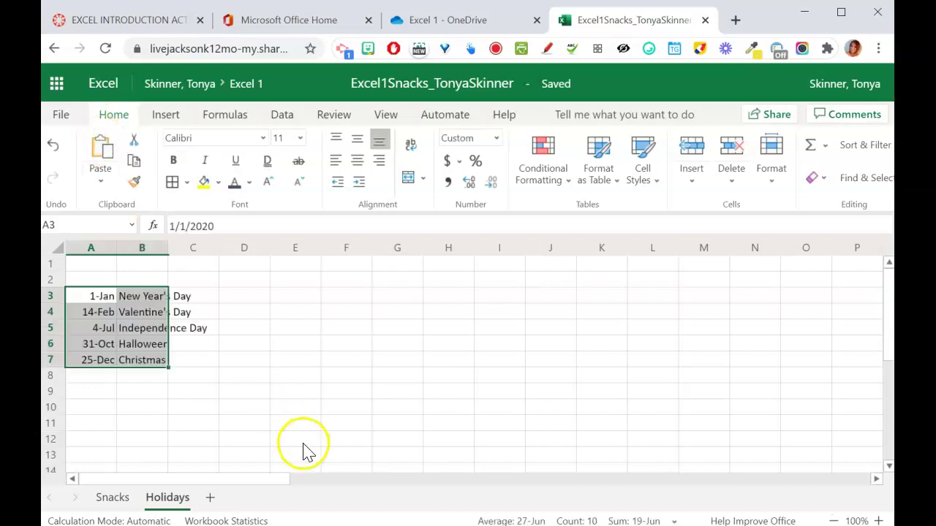
{"action": "left_click", "coordinate": [298, 380]}
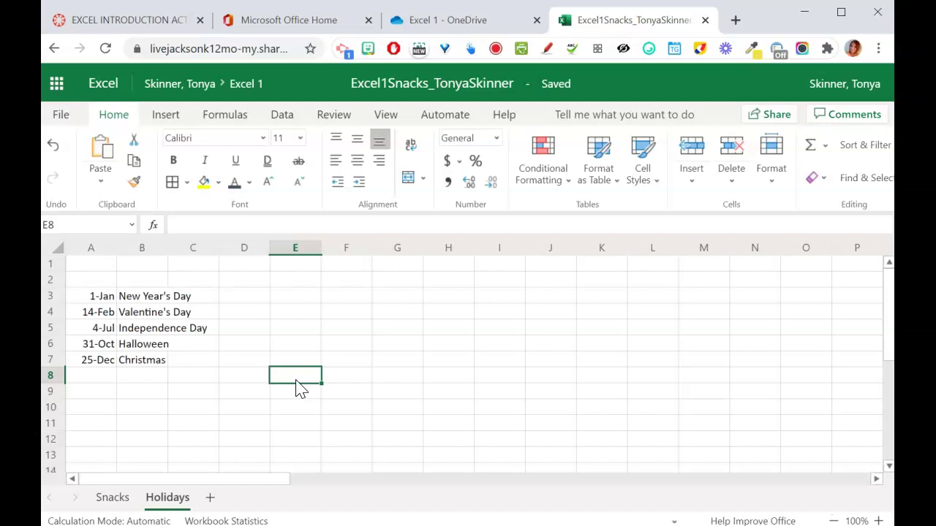
{"action": "double_click", "coordinate": [117, 247]}
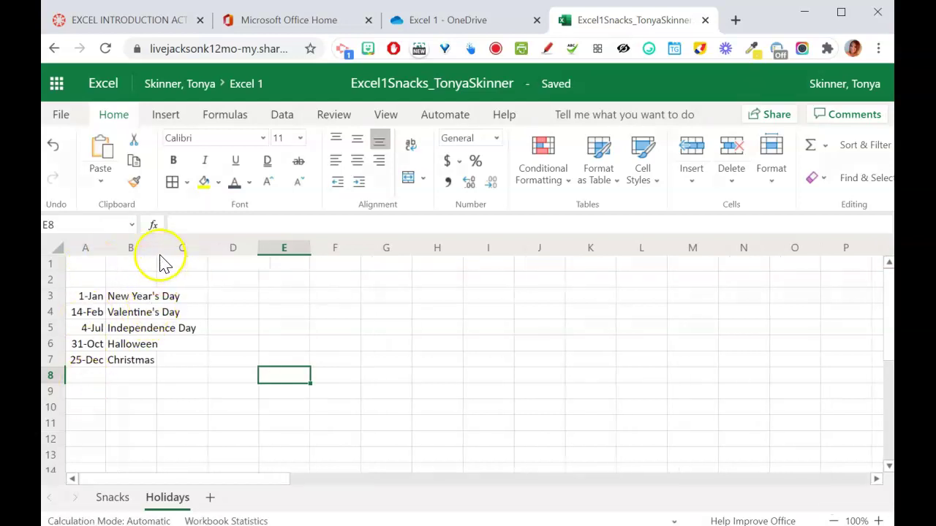
{"action": "double_click", "coordinate": [156, 249]}
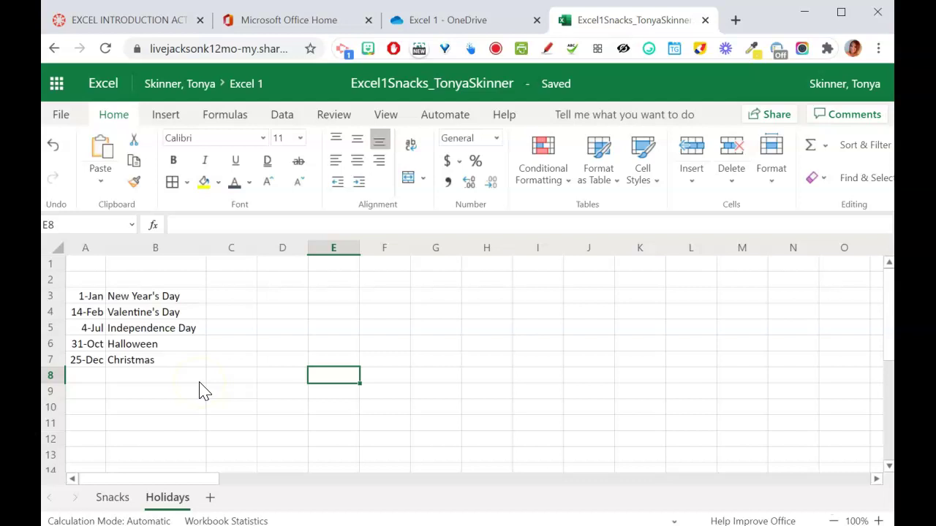
- Format the dates in A3:A7 as Short Date
{"action": "left_click", "coordinate": [90, 299]}
{"action": "left_click_drag", "start_coordinate": [92, 320], "coordinate": [91, 363]}
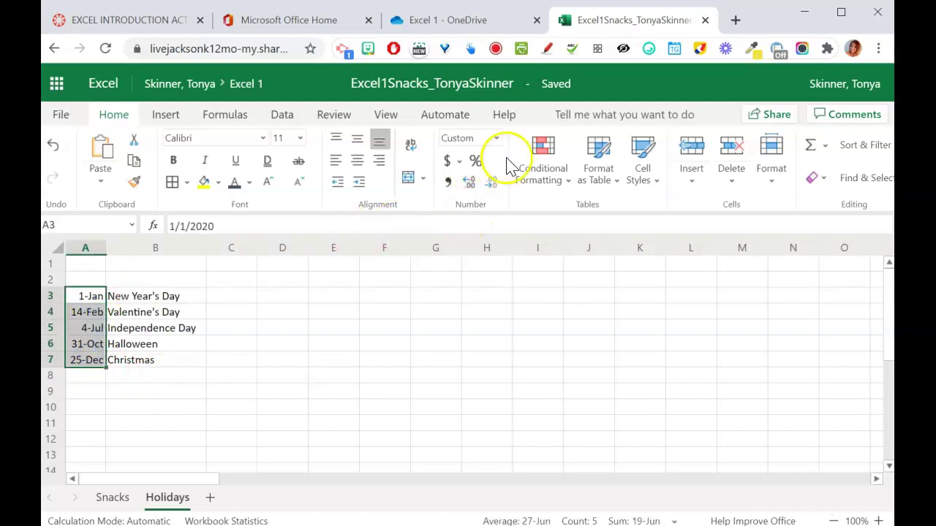
{"action": "left_click", "coordinate": [496, 138]}
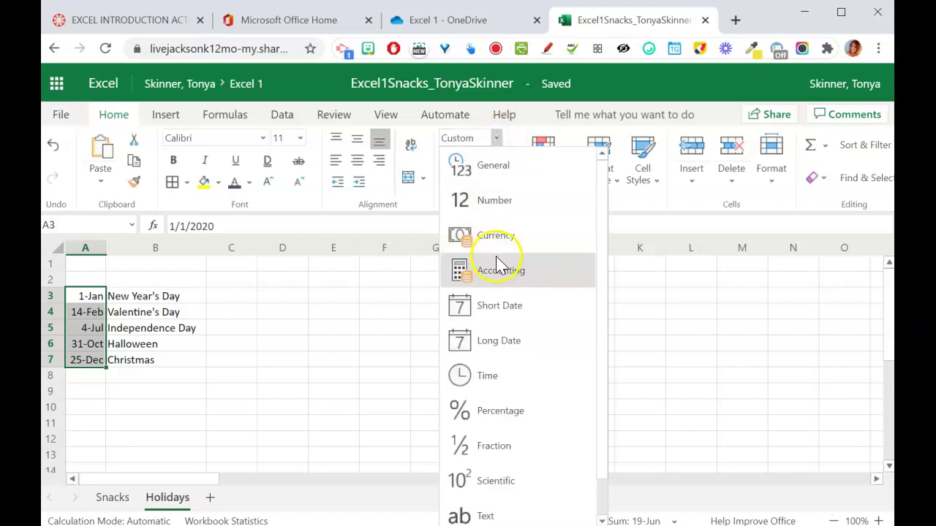
{"action": "left_click", "coordinate": [502, 307]}
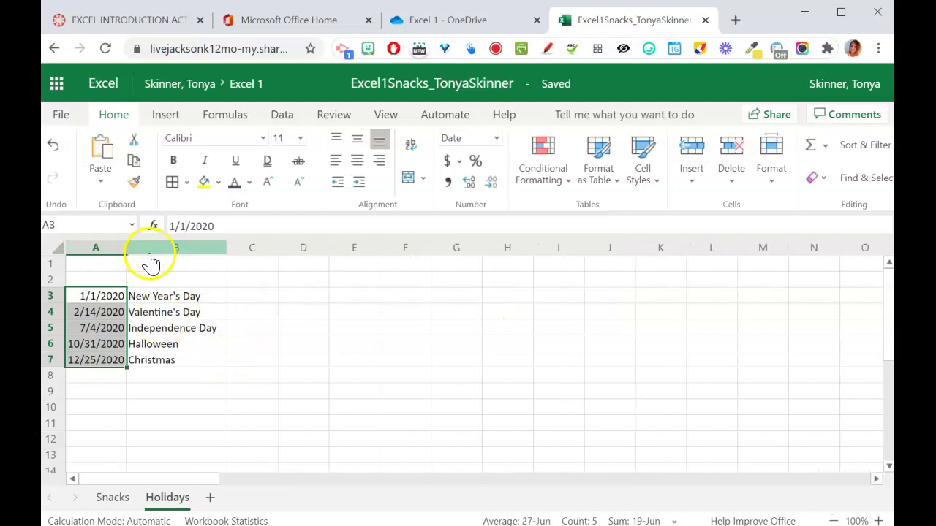
{"action": "left_click", "coordinate": [167, 371]}
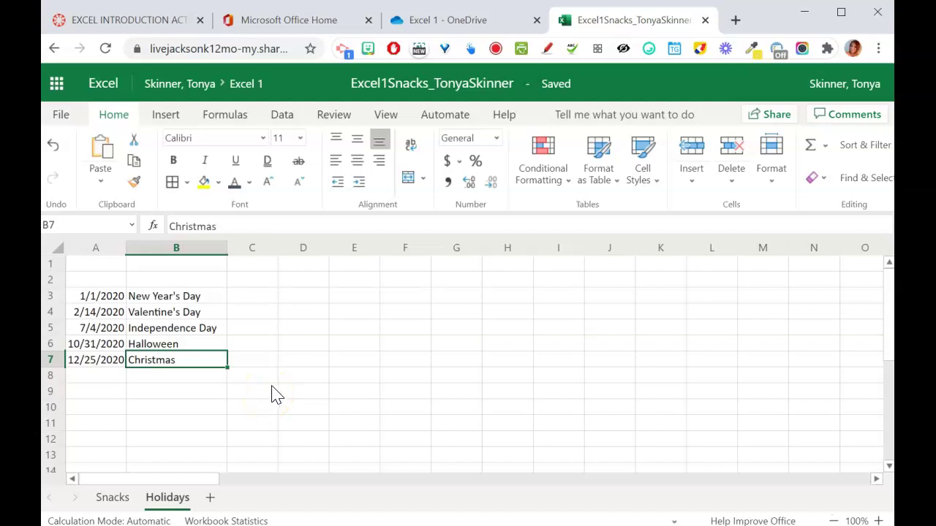
- Enter the title 'Fun Holidays' in A1
{"action": "left_click", "coordinate": [98, 263]}
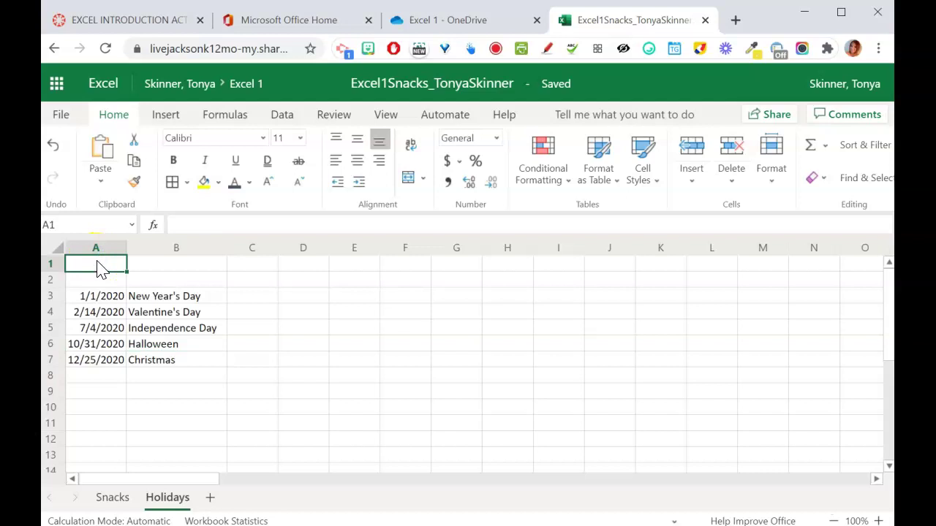
{"action": "type", "text": "Fun Holidays"}
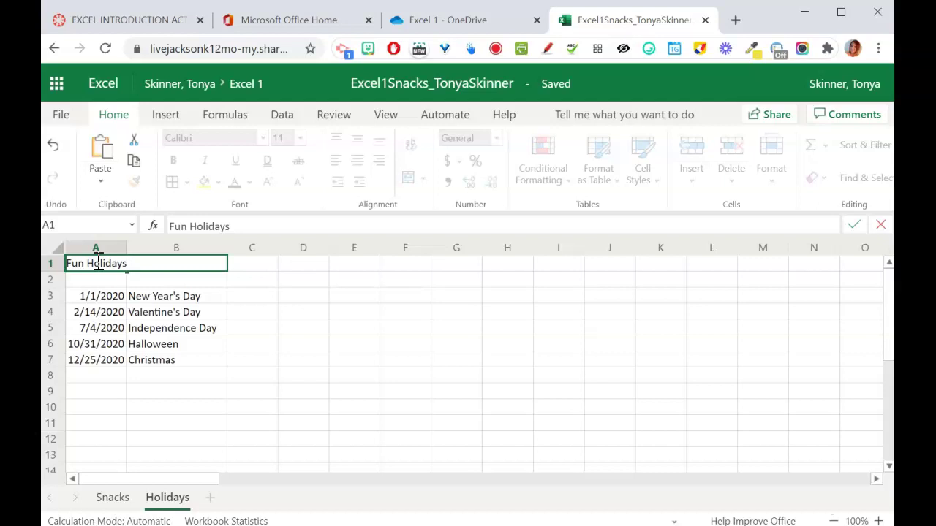
{"action": "key", "text": "Return"}
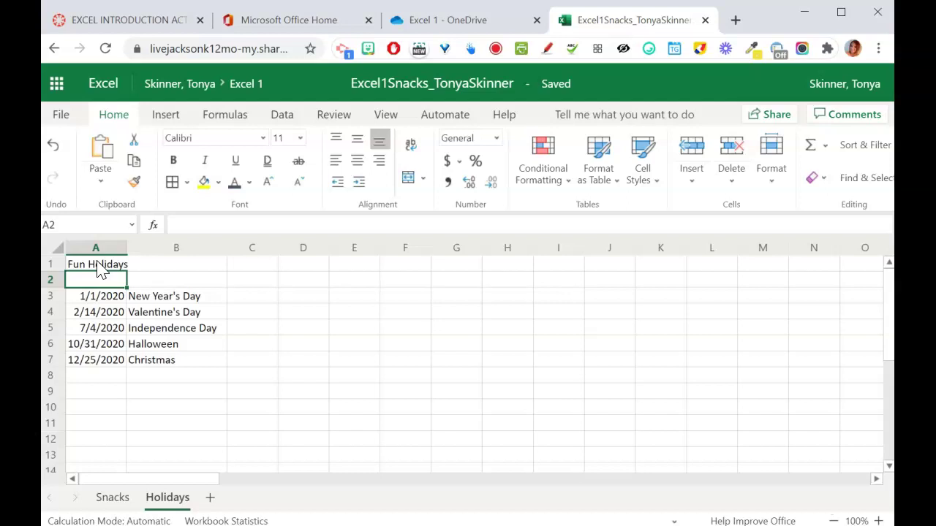
- Set the A1 title to Arial Black at 20 pt
{"action": "left_click", "coordinate": [100, 270]}
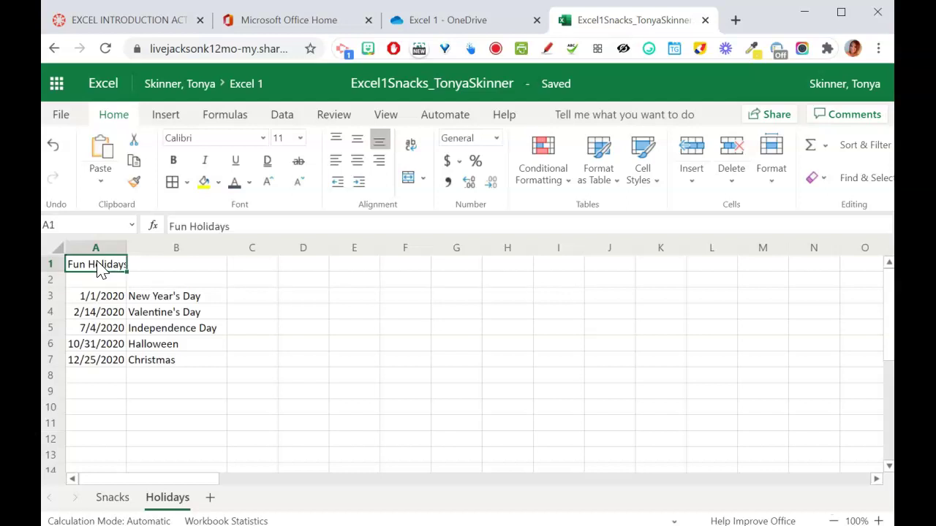
{"action": "left_click", "coordinate": [265, 137]}
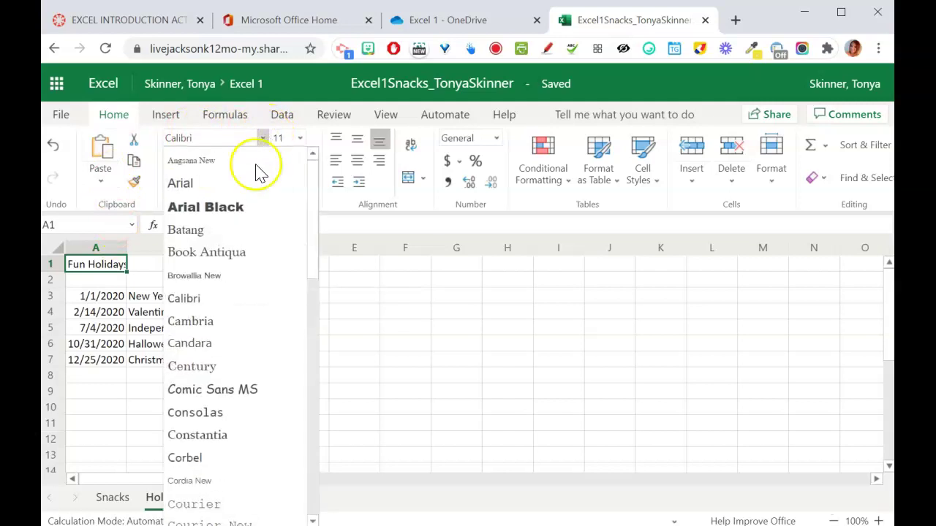
{"action": "left_click", "coordinate": [242, 210]}
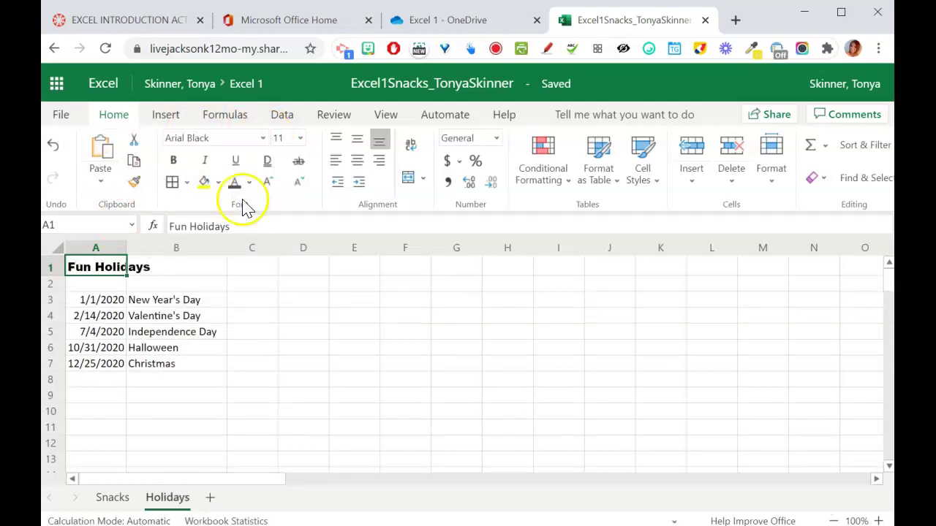
{"action": "left_click", "coordinate": [300, 139]}
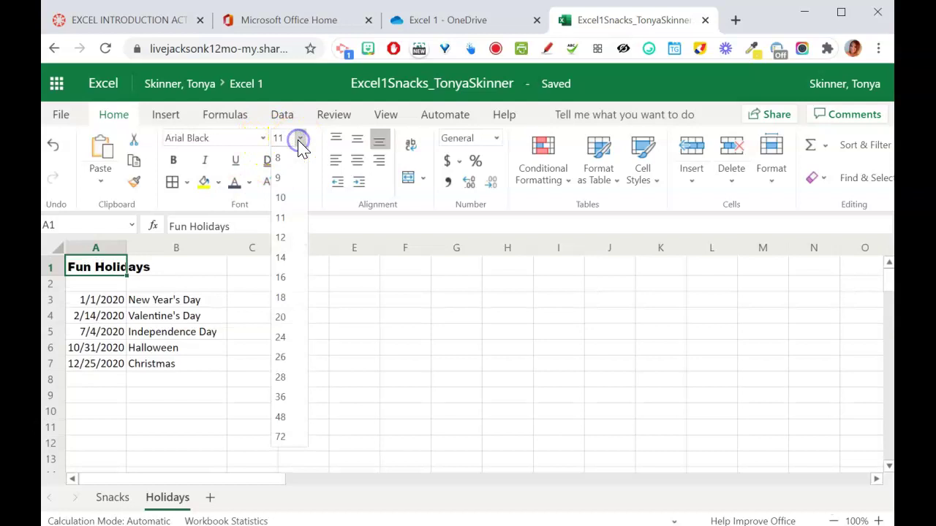
{"action": "left_click", "coordinate": [287, 324]}
{"action": "left_click", "coordinate": [393, 355]}
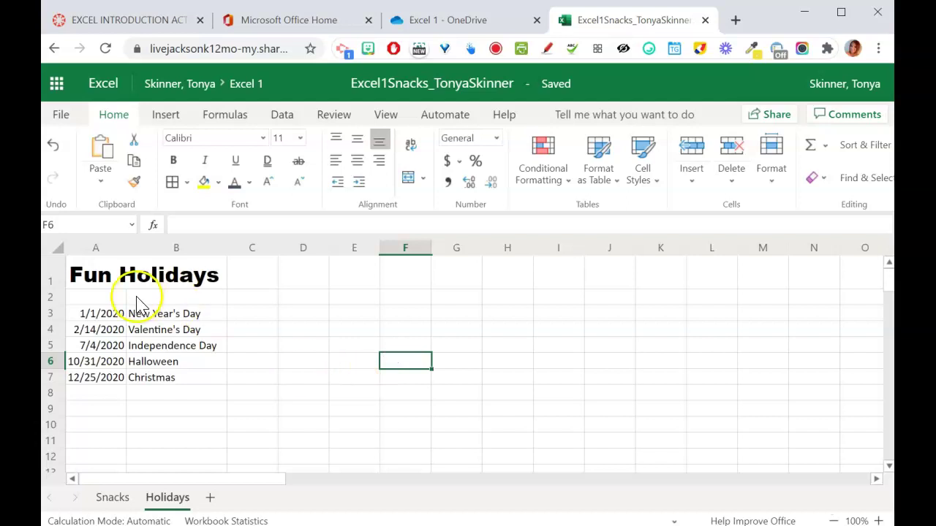
- Enter headings Date in A2 and Holiday in B2, retyping the misspelled 'Hliday'
{"action": "left_click", "coordinate": [114, 300]}
{"action": "type", "text": "Date"}
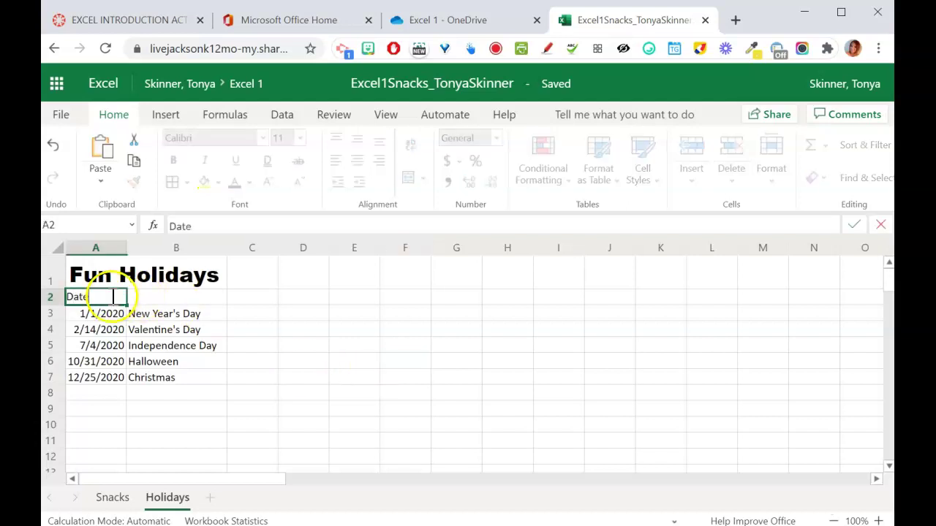
{"action": "key", "text": "Tab"}
{"action": "type", "text": "Hlida"}
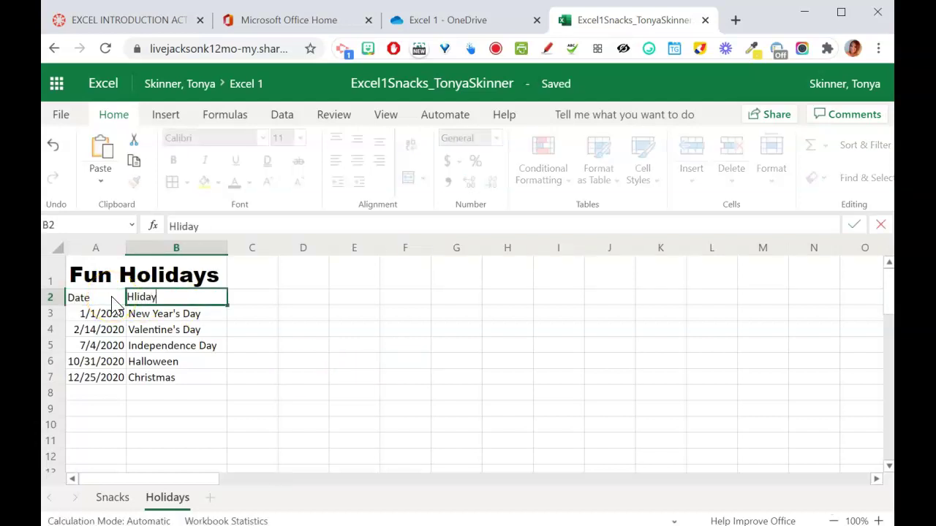
{"action": "type", "text": "y"}
{"action": "key", "text": "Return"}
{"action": "key", "text": "Up"}
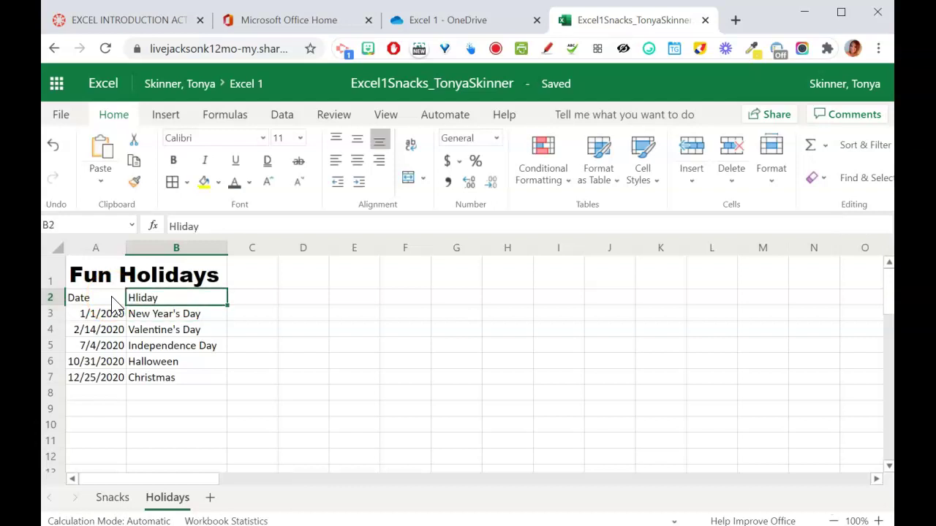
{"action": "type", "text": "Hol"}
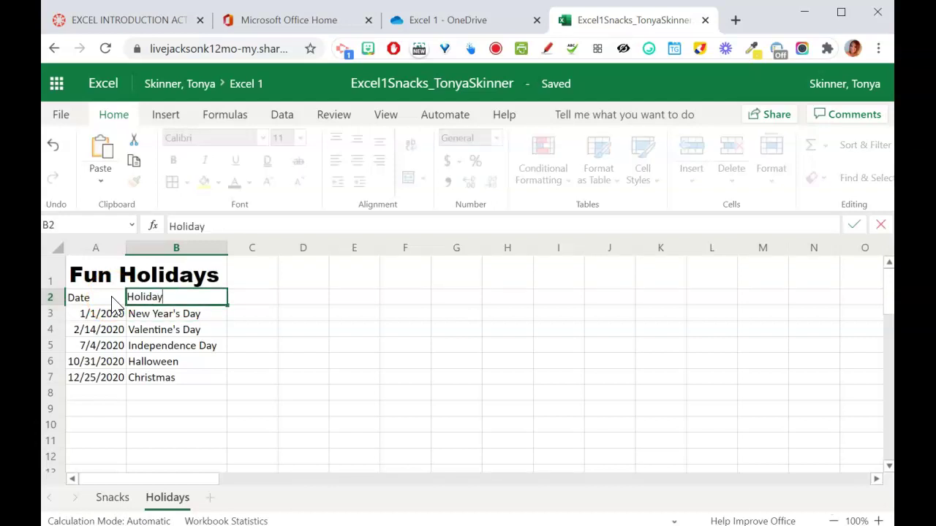
{"action": "type", "text": "iday"}
{"action": "key", "text": "Return"}
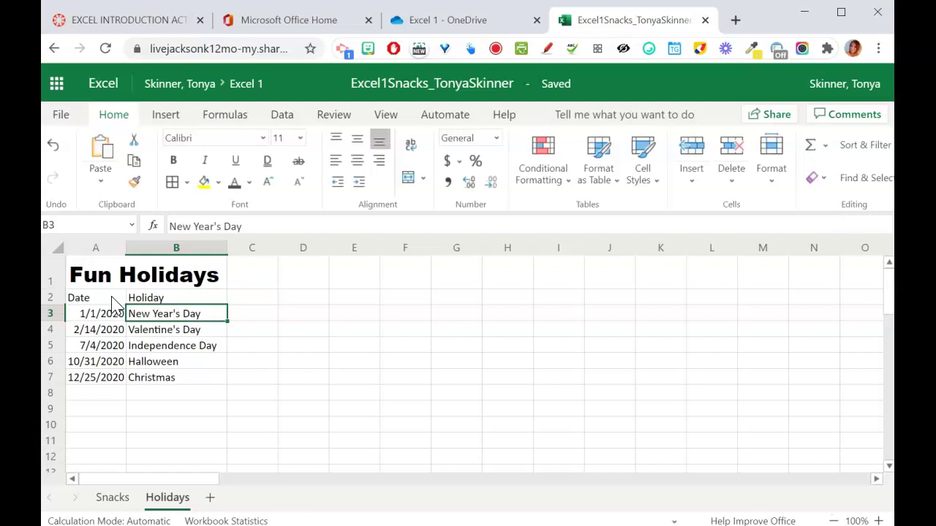
{"action": "key", "text": "Up"}
{"action": "type", "text": "Holiday"}
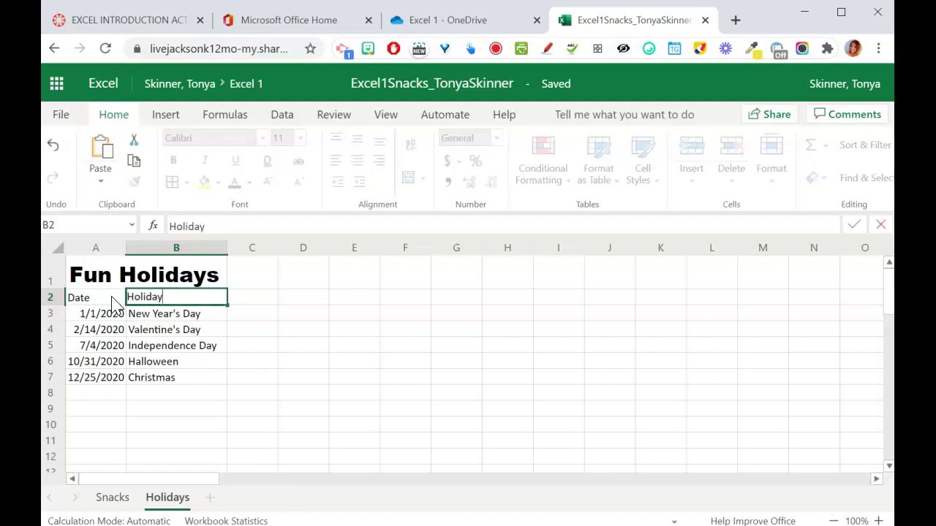
{"action": "key", "text": "Return"}
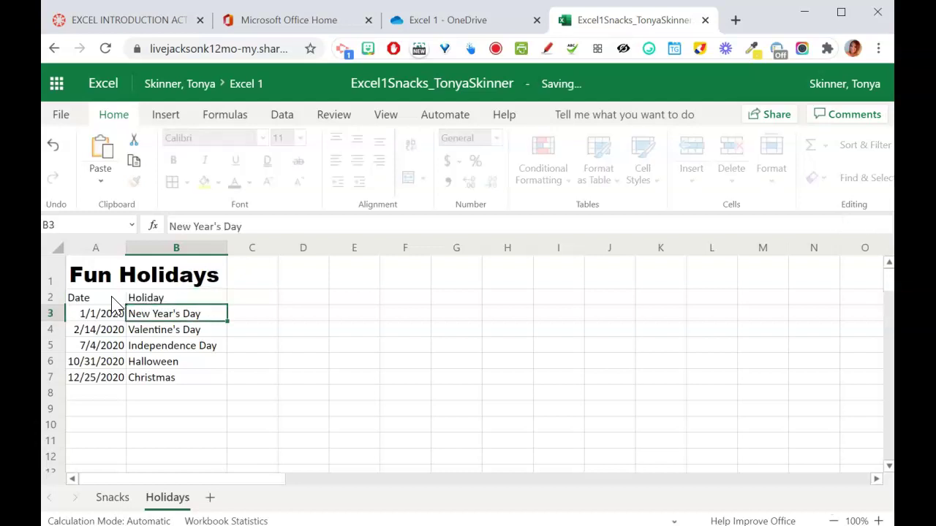
- Review B2 in the formula bar, leaving the heading as Holiday
{"action": "left_click", "coordinate": [139, 299]}
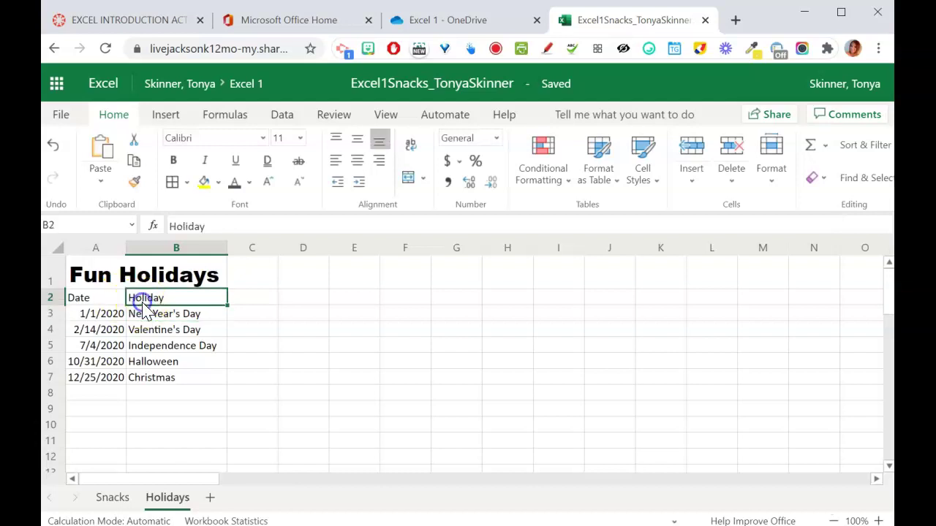
{"action": "left_click", "coordinate": [218, 227]}
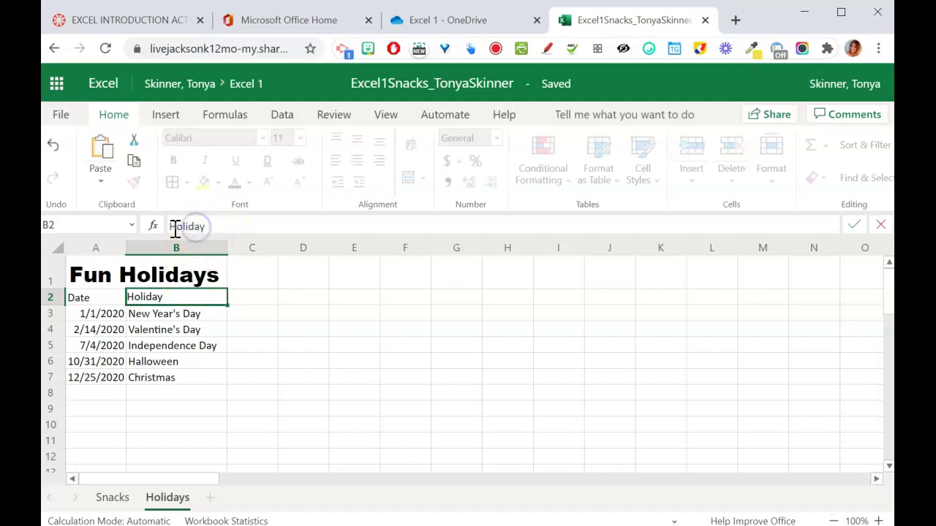
{"action": "left_click", "coordinate": [174, 297]}
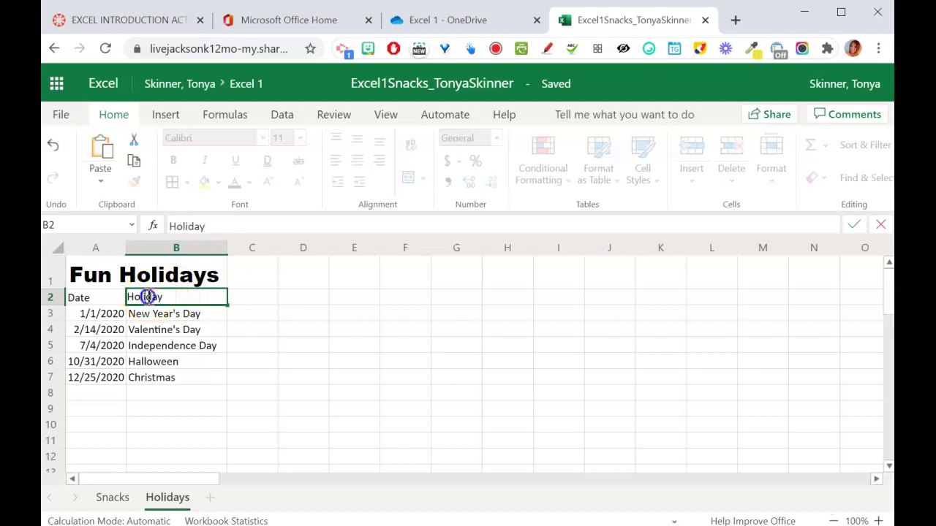
{"action": "left_click", "coordinate": [158, 295]}
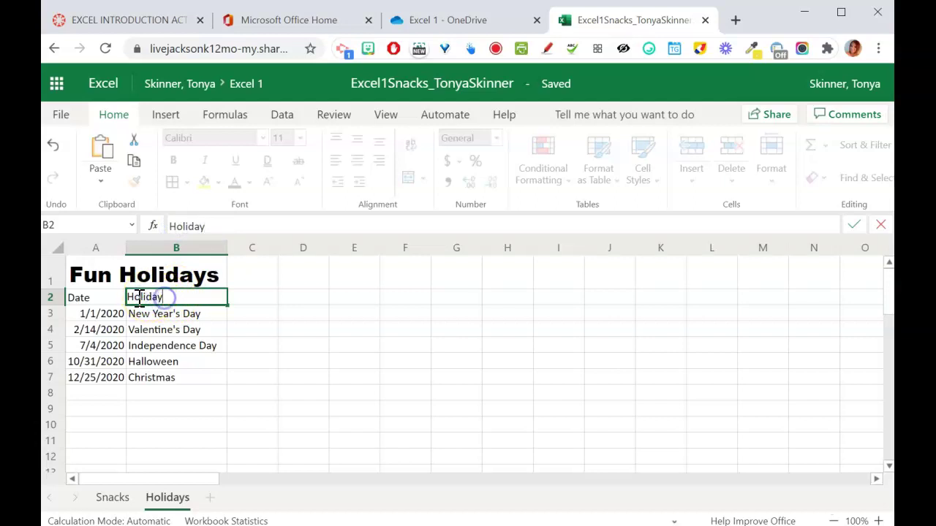
{"action": "left_click", "coordinate": [134, 297]}
{"action": "left_click", "coordinate": [220, 317]}
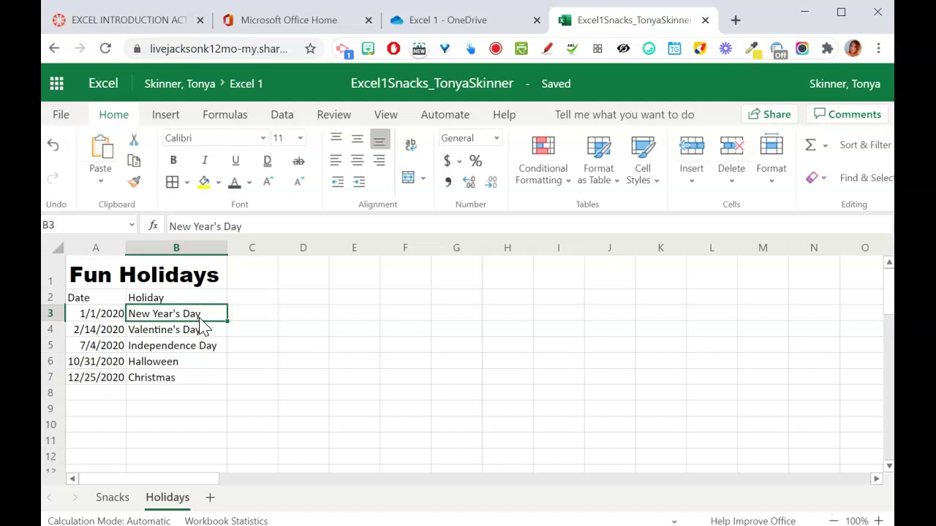
- Insert a blank row 5 above Independence Day, pushing Christmas to row 8
{"action": "left_click", "coordinate": [51, 346]}
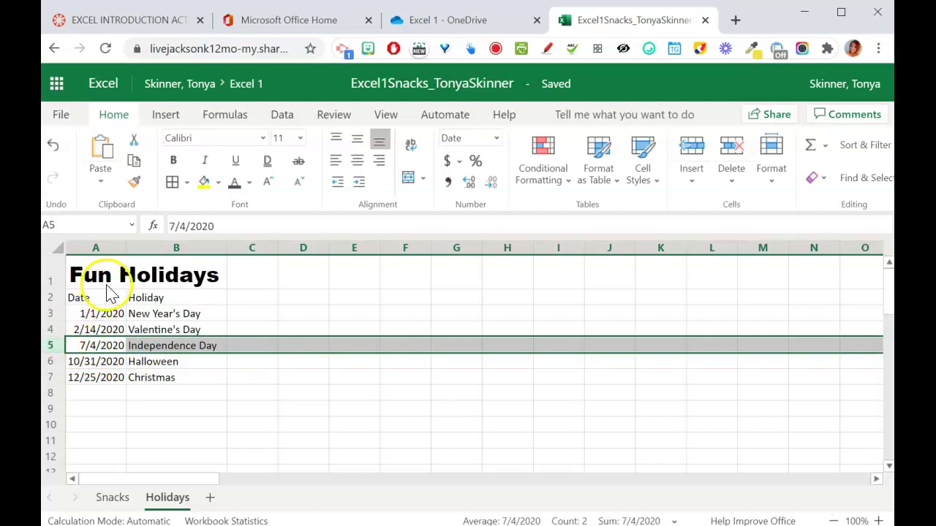
{"action": "left_click", "coordinate": [696, 183]}
{"action": "left_click", "coordinate": [730, 225]}
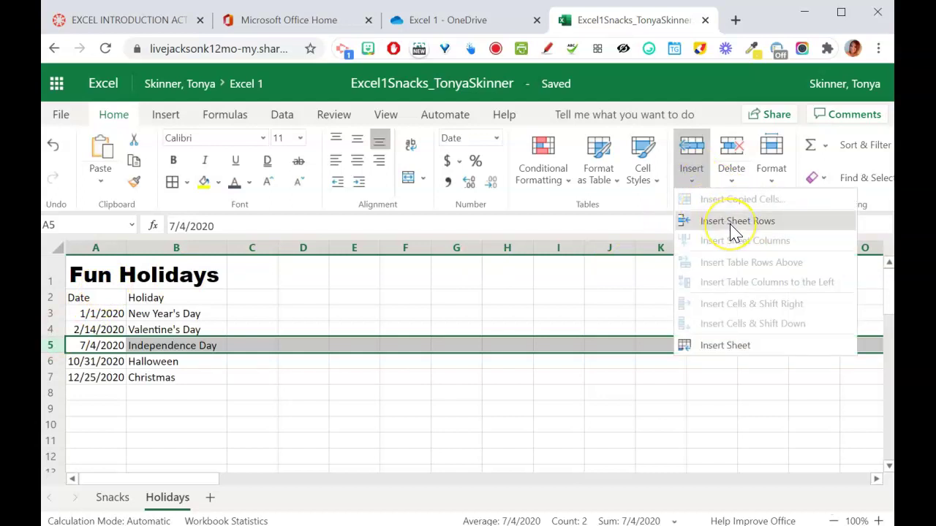
{"action": "left_click", "coordinate": [155, 115]}
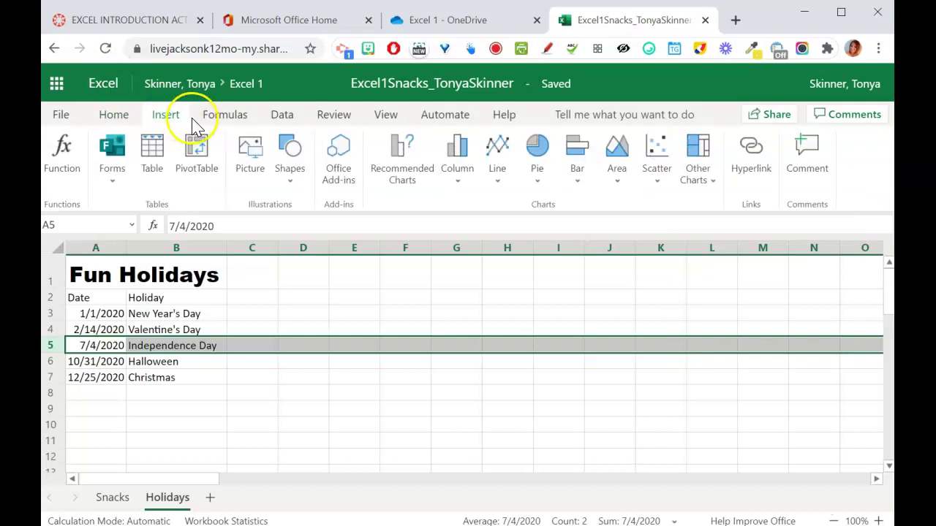
{"action": "left_click", "coordinate": [119, 117]}
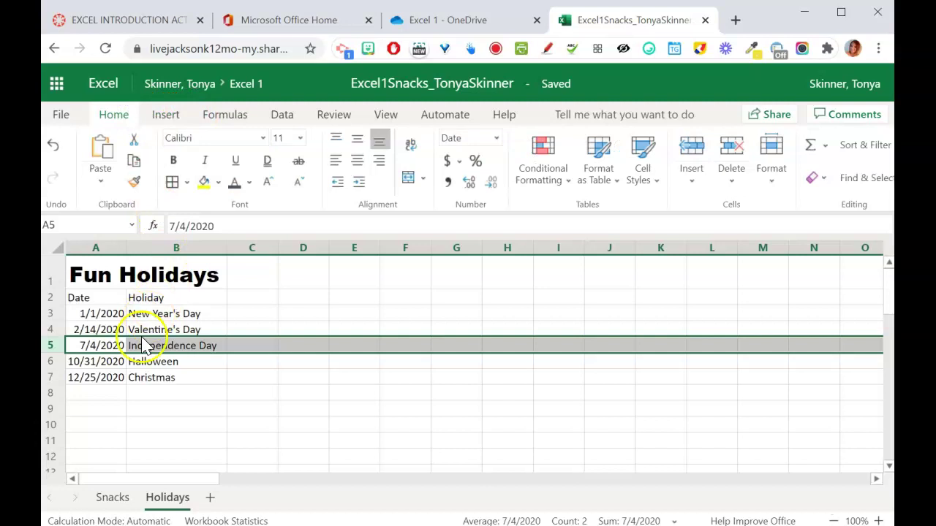
{"action": "right_click", "coordinate": [54, 354]}
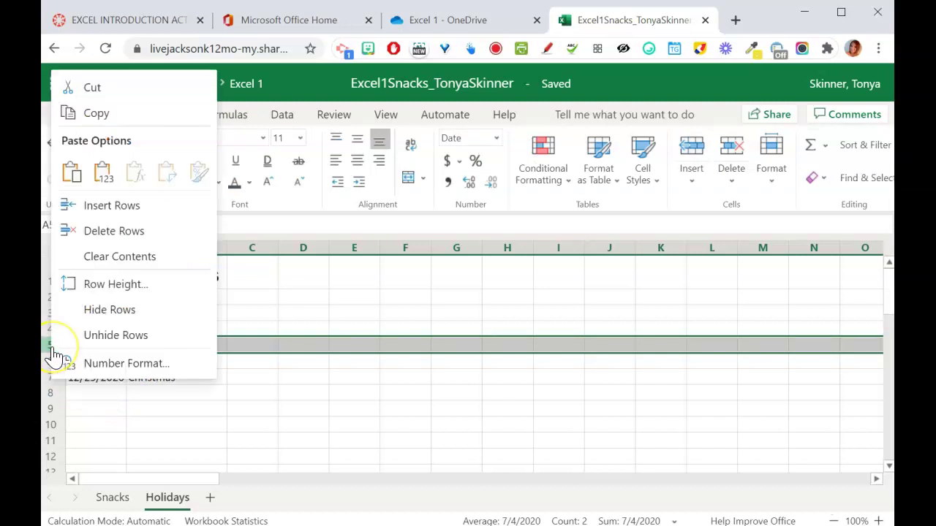
{"action": "left_click", "coordinate": [132, 212]}
{"action": "left_click", "coordinate": [109, 345]}
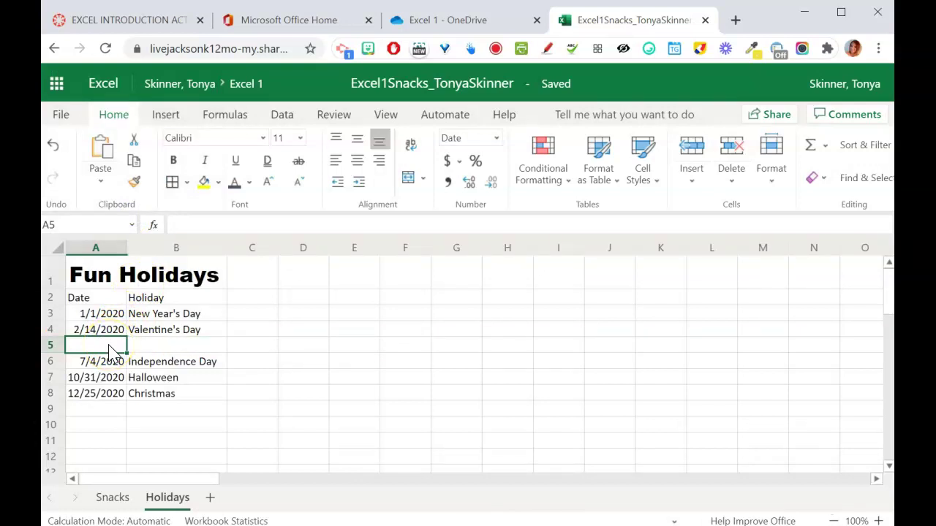
- Enter March 17 in A5 and St. Patrick's Day in B5
{"action": "type", "text": "March 17"}
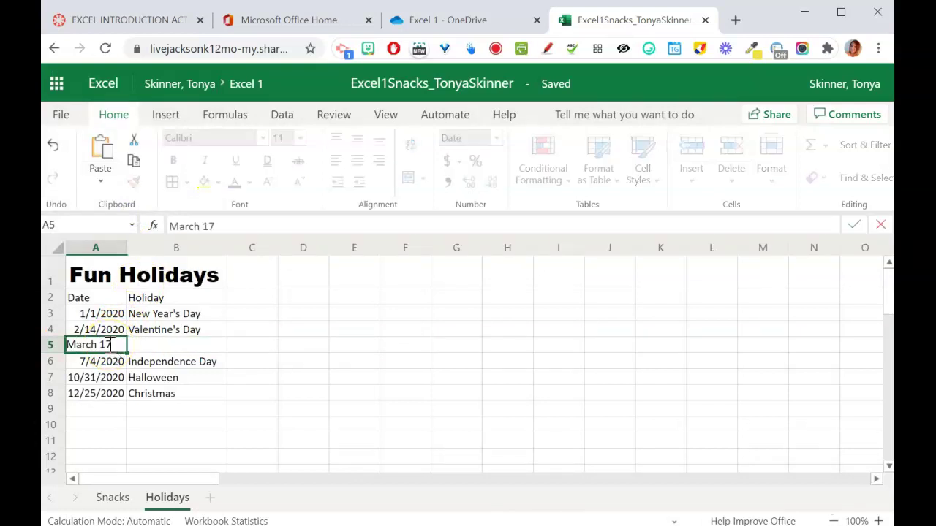
{"action": "key", "text": "Tab"}
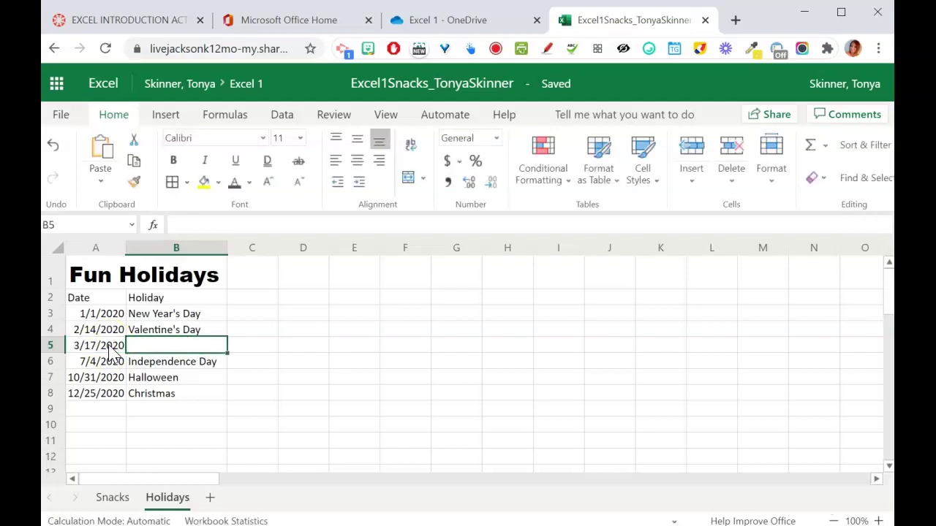
{"action": "type", "text": "St. Patri"}
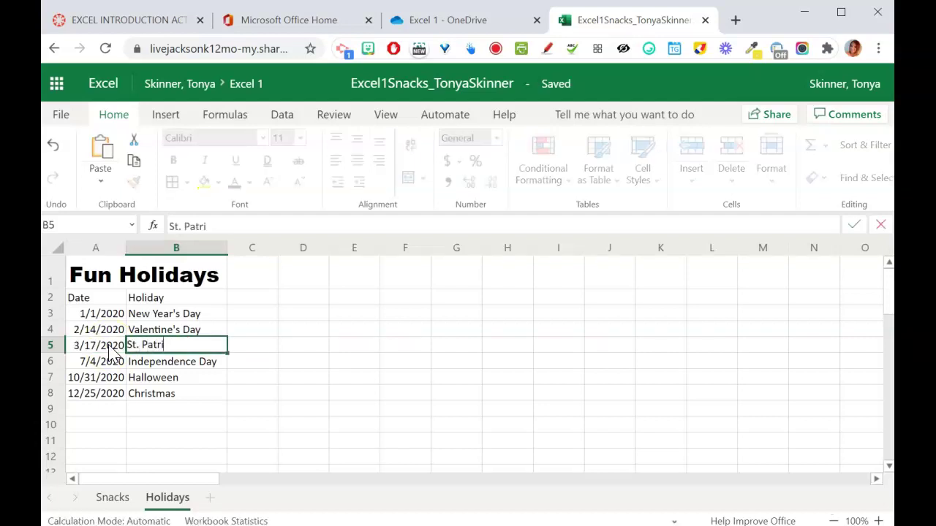
{"action": "type", "text": "ck's Dayu"}
{"action": "key", "text": "Return"}
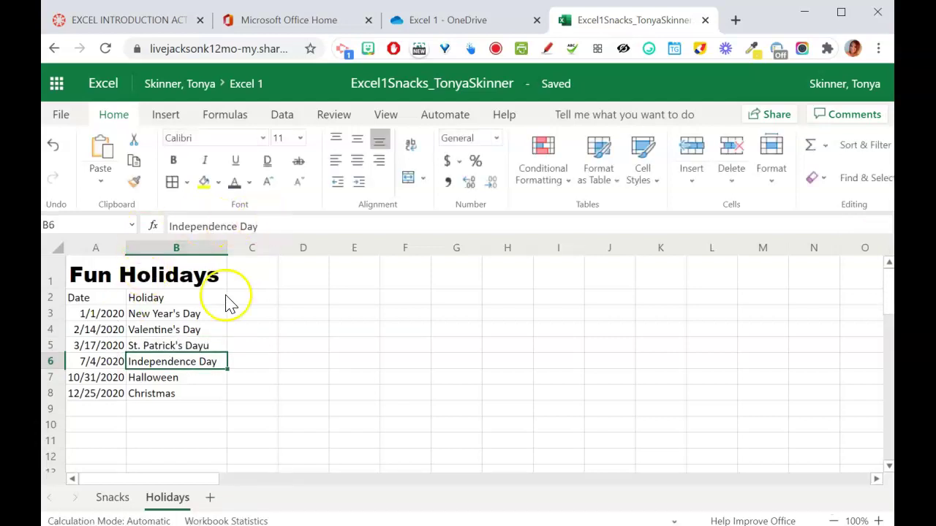
- Remove the stray trailing 'u' from the St. Patrick's Day entry in B5
{"action": "left_click", "coordinate": [190, 344]}
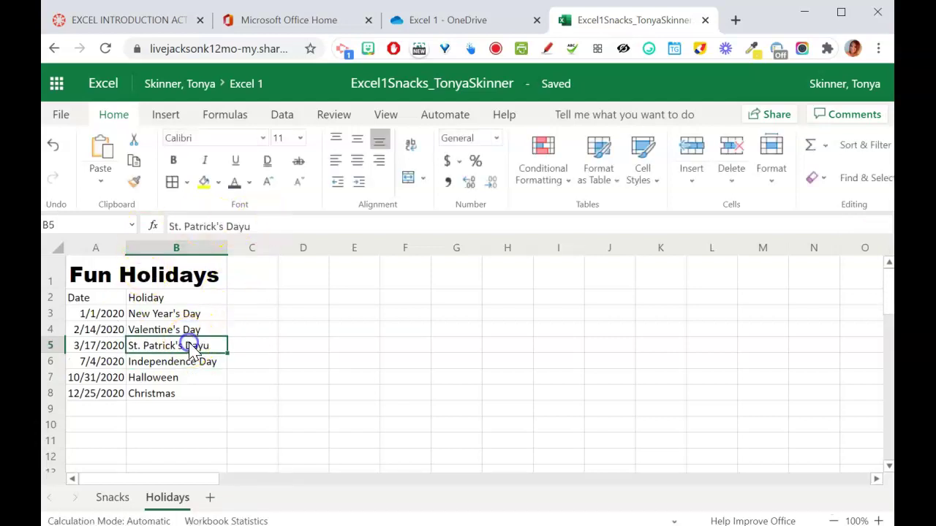
{"action": "left_click", "coordinate": [261, 224]}
{"action": "key", "text": "BackSpace"}
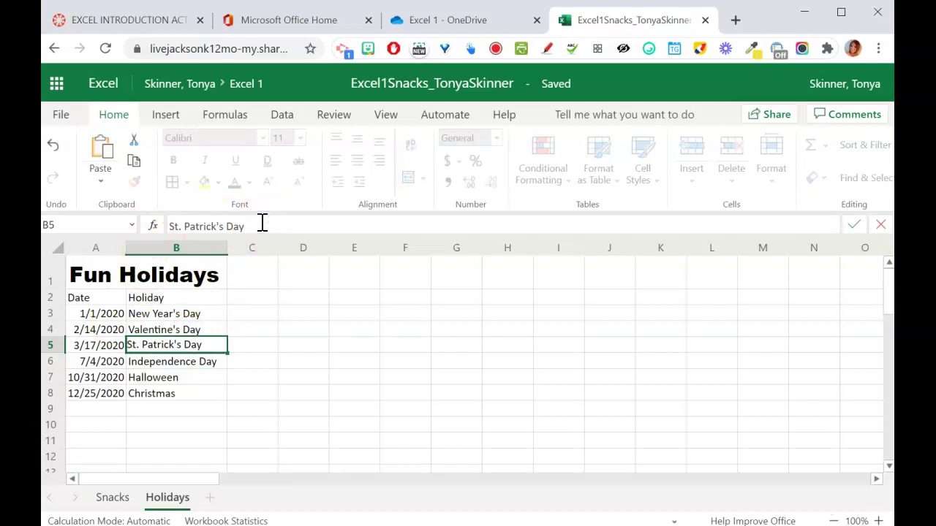
{"action": "key", "text": "Return"}
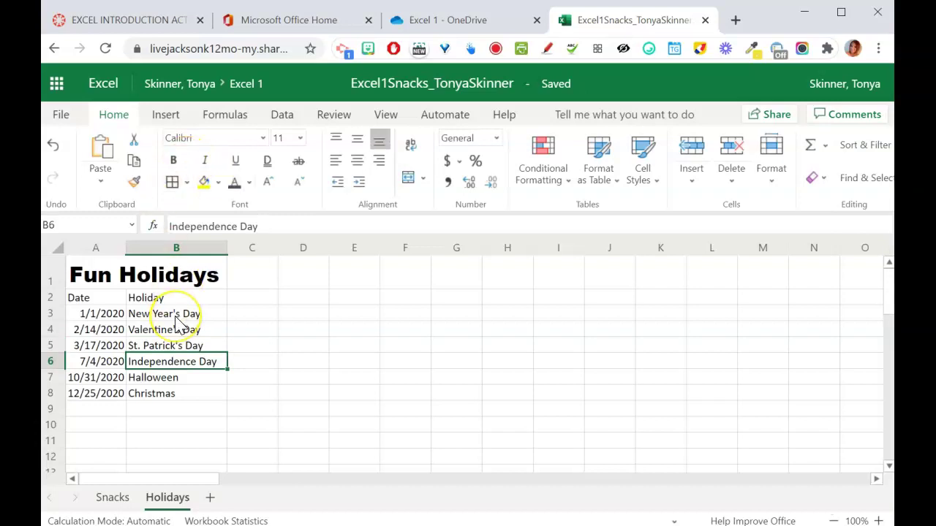
- Insert a blank row 6 above Independence Day
{"action": "left_click", "coordinate": [52, 364]}
{"action": "right_click", "coordinate": [52, 364]}
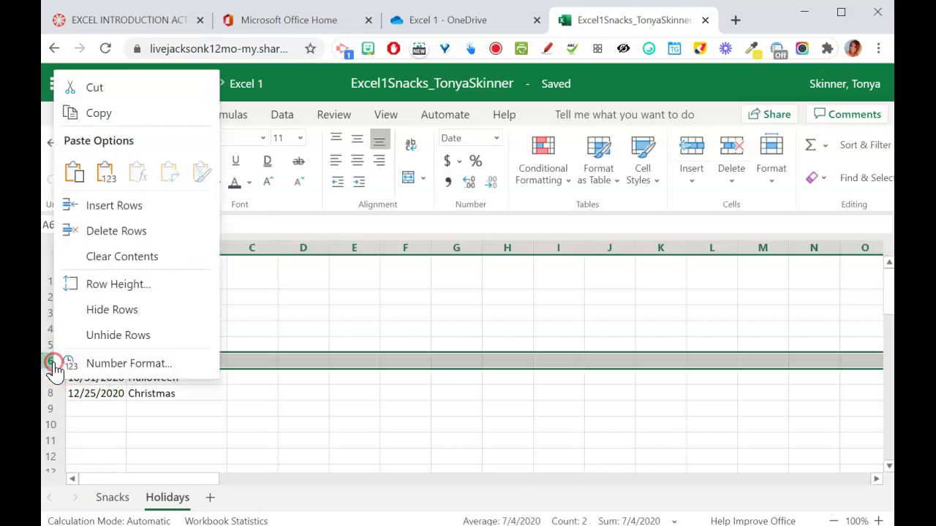
{"action": "left_click", "coordinate": [119, 207]}
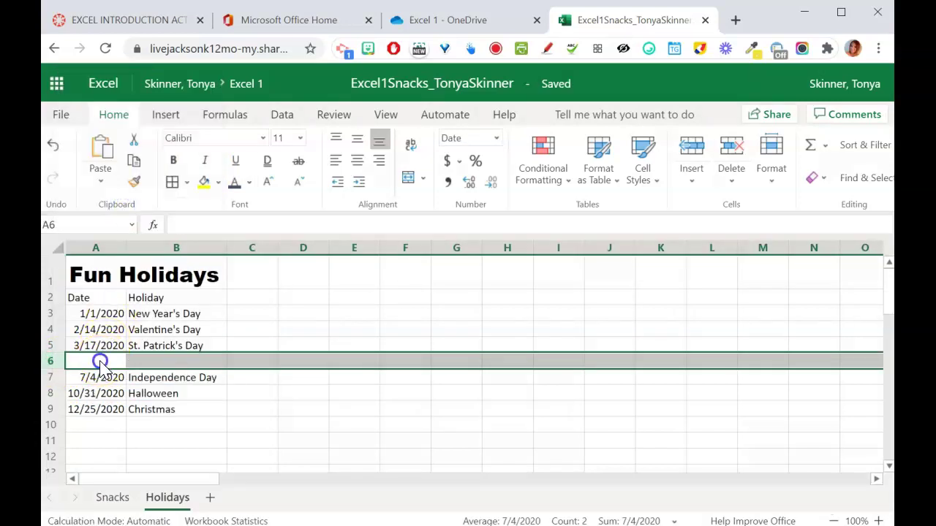
- Enter June 19 in A6 and Juneteeth in B6
{"action": "left_click", "coordinate": [100, 362]}
{"action": "type", "text": "Jun"}
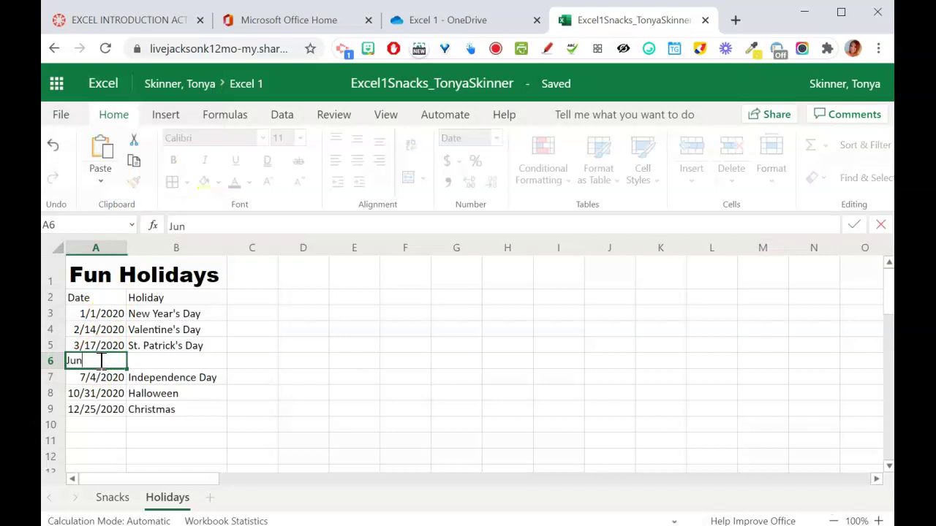
{"action": "type", "text": "e 19"}
{"action": "key", "text": "Tab"}
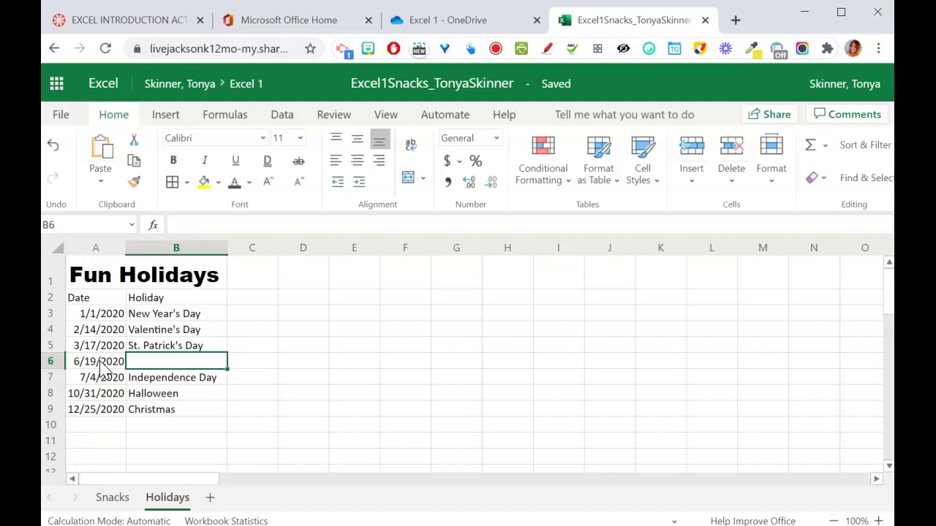
{"action": "type", "text": "Juneteeth"}
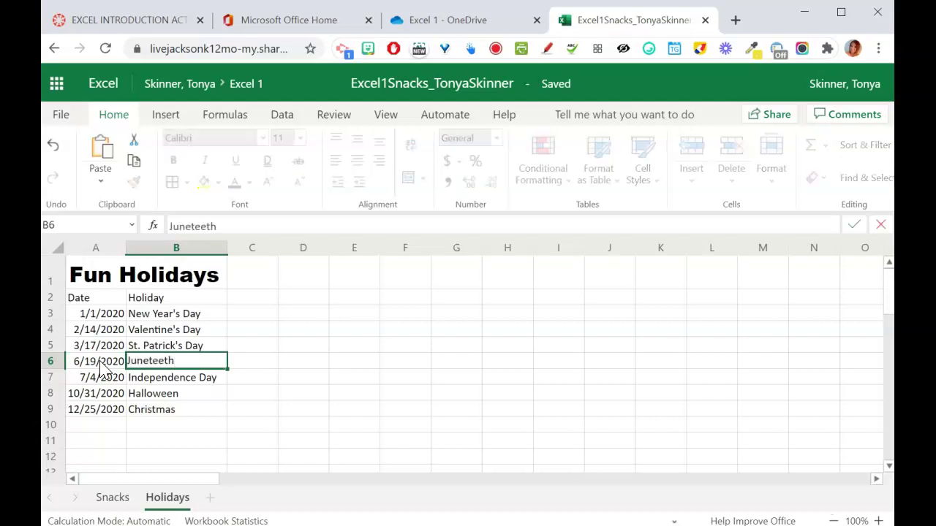
{"action": "key", "text": "Return"}
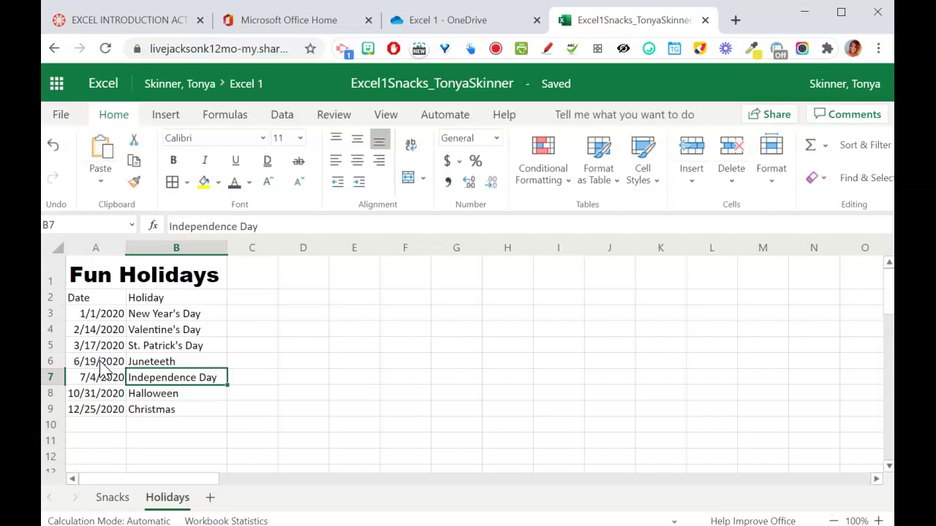
- Insert a blank column B before Holiday, shifting the holiday names into column C
{"action": "left_click", "coordinate": [107, 248]}
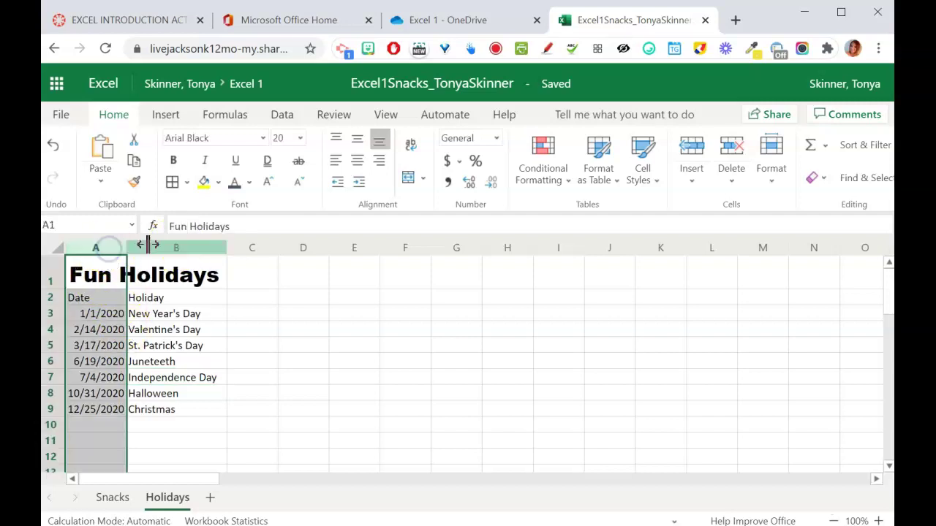
{"action": "left_click", "coordinate": [177, 250]}
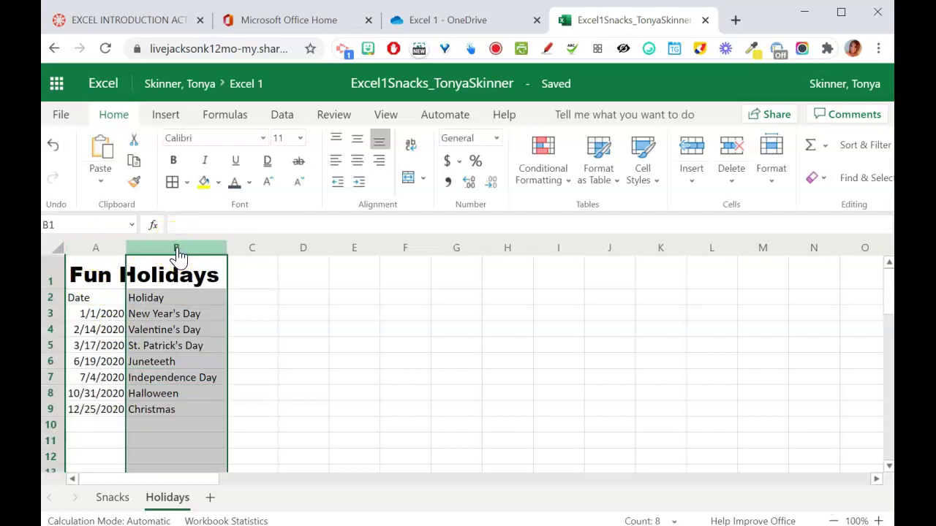
{"action": "left_click", "coordinate": [99, 316]}
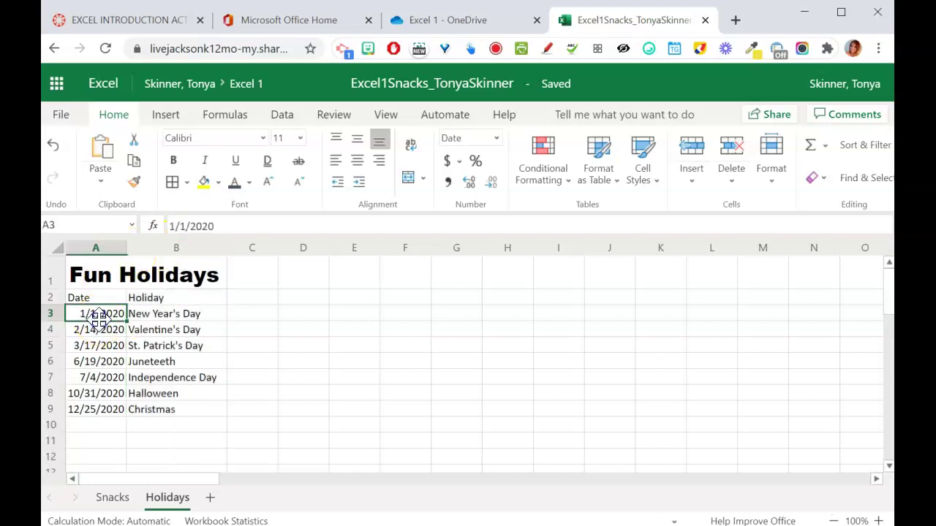
{"action": "left_click", "coordinate": [50, 333]}
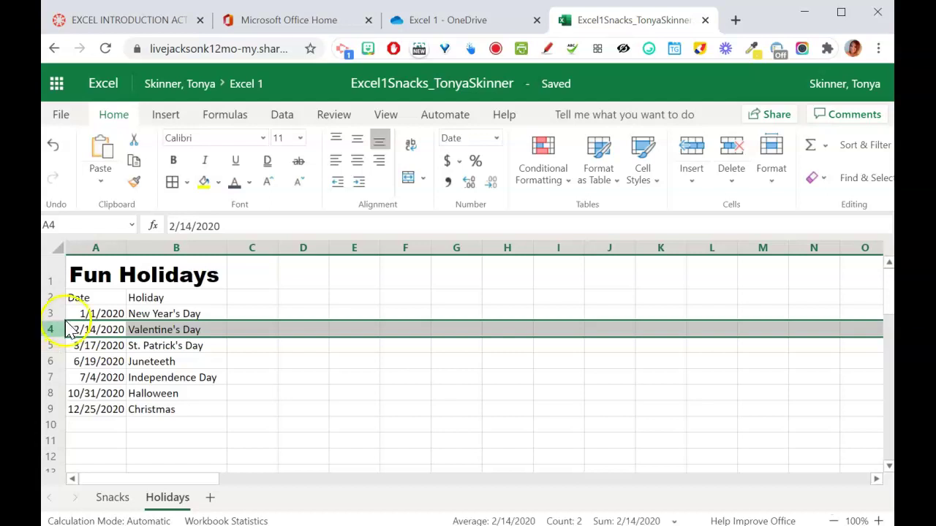
{"action": "left_click", "coordinate": [183, 272]}
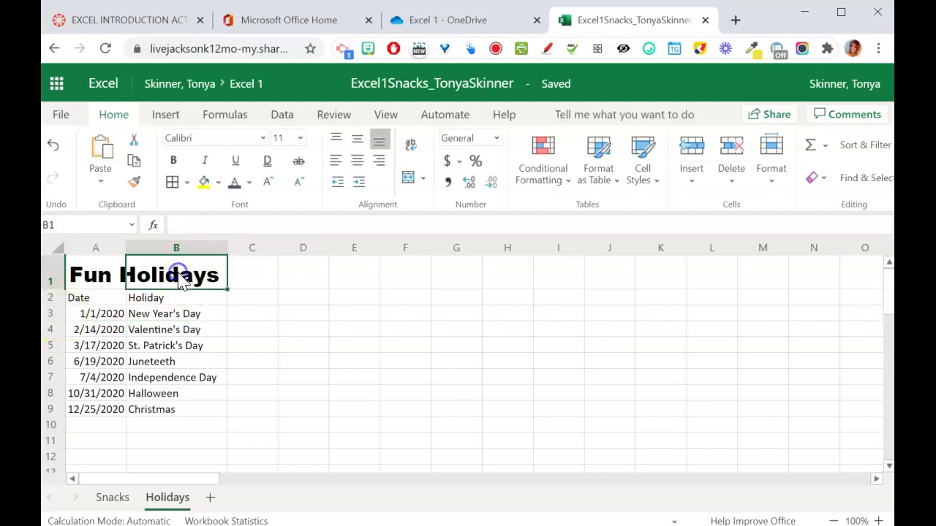
{"action": "left_click", "coordinate": [180, 257]}
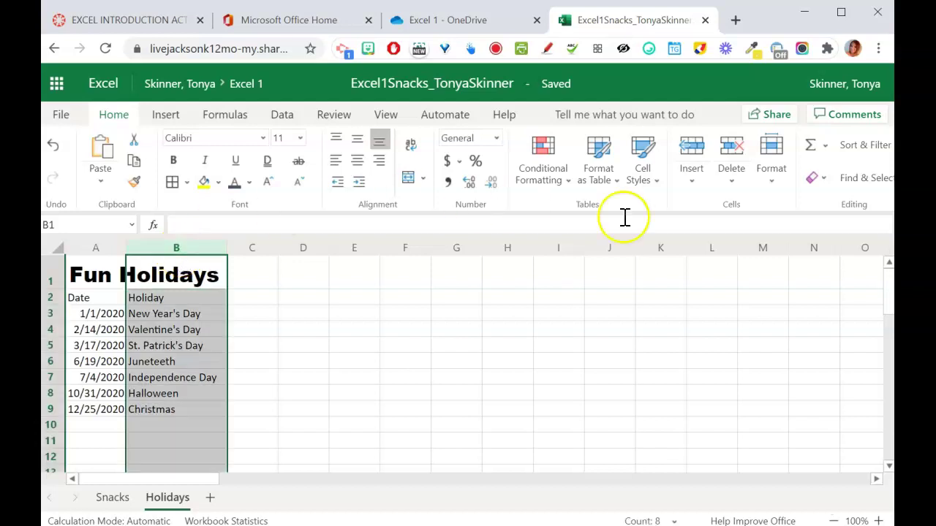
{"action": "left_click", "coordinate": [689, 181]}
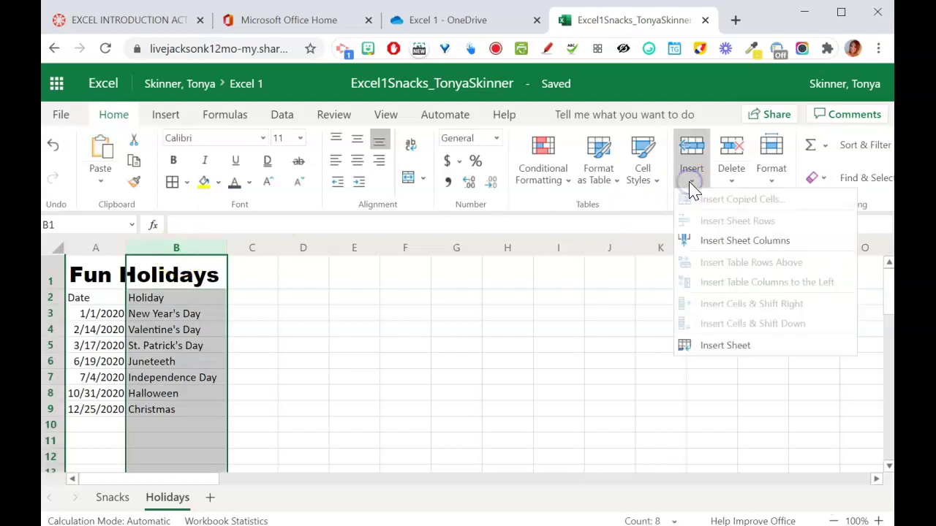
{"action": "left_click", "coordinate": [704, 244]}
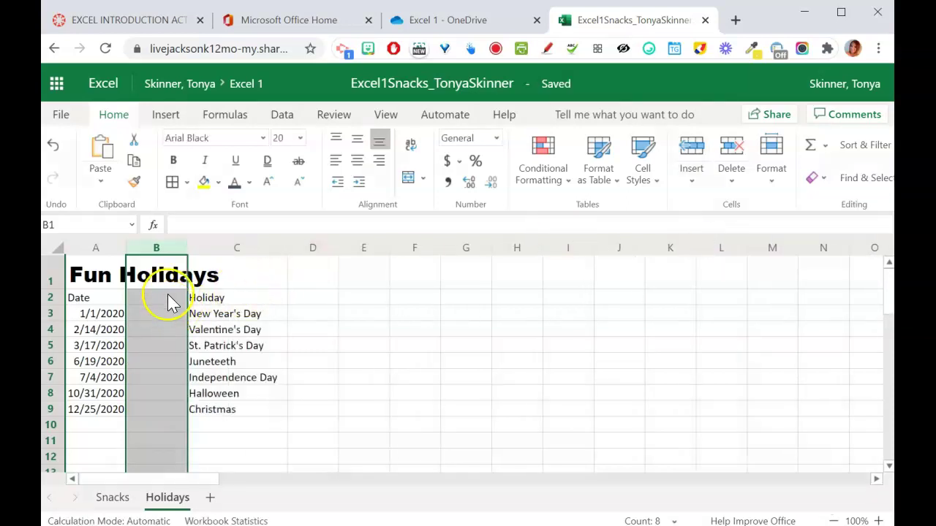
{"action": "left_click", "coordinate": [168, 301]}
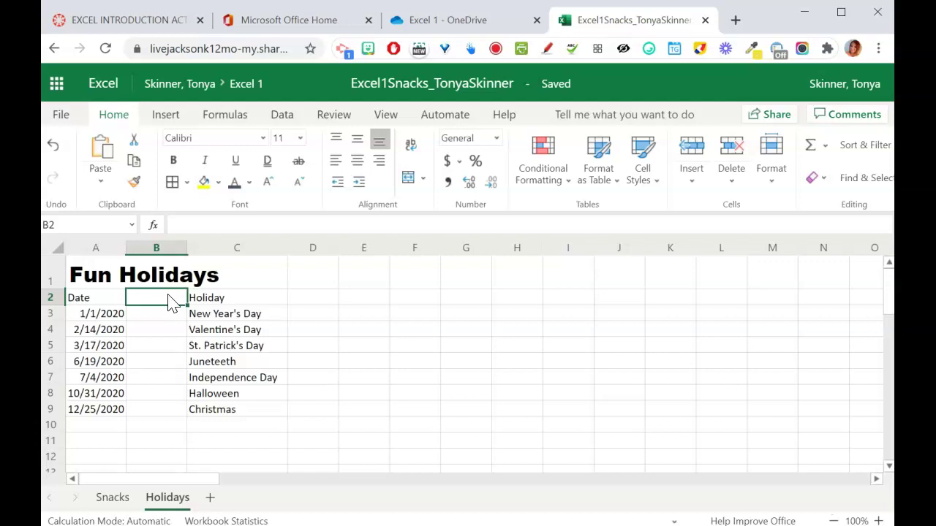
- Add a Rating heading in B2 and ratings 4, 1, 2, 4, 4, 3, 5 in B3:B9
{"action": "type", "text": "Rating"}
{"action": "key", "text": "Return"}
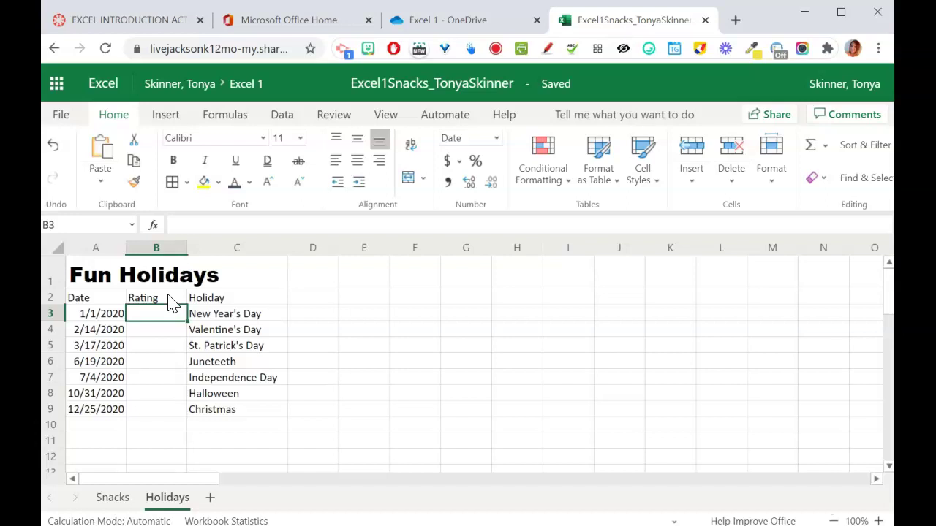
{"action": "type", "text": "4"}
{"action": "key", "text": "Return"}
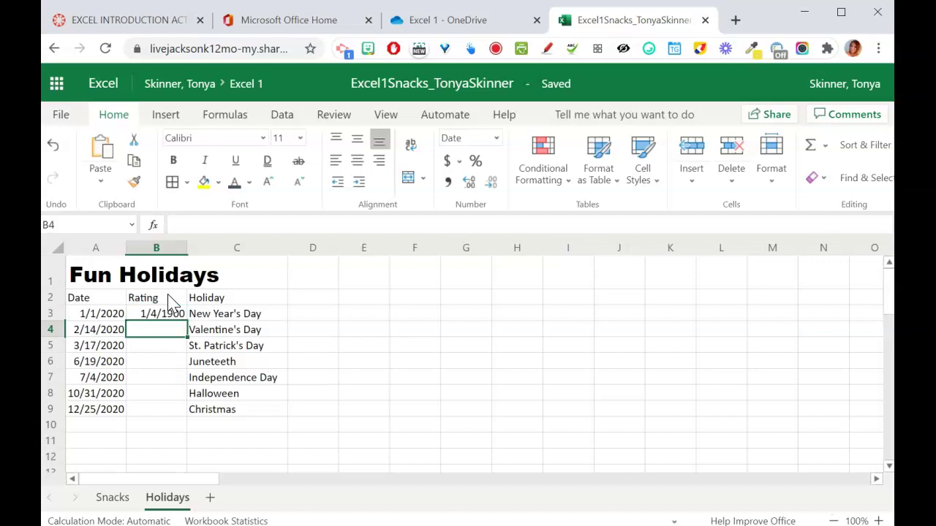
{"action": "type", "text": "1"}
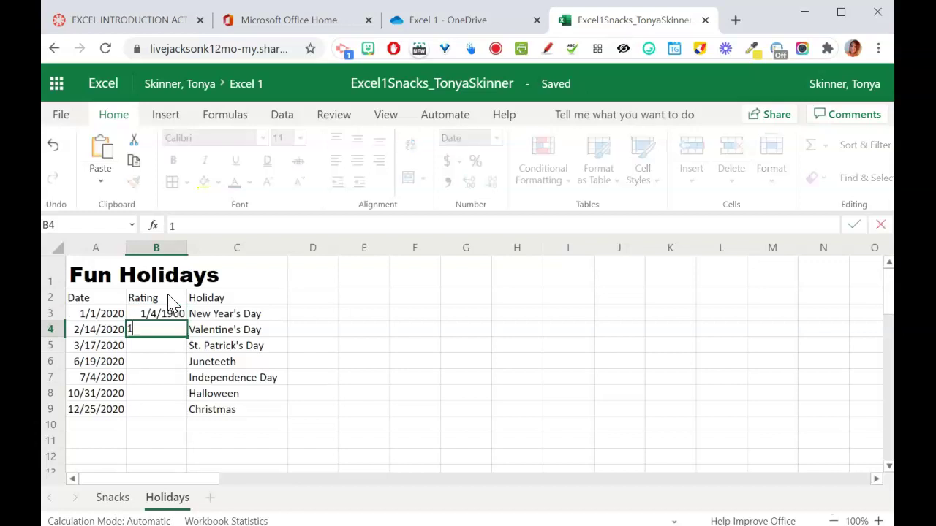
{"action": "key", "text": "Return"}
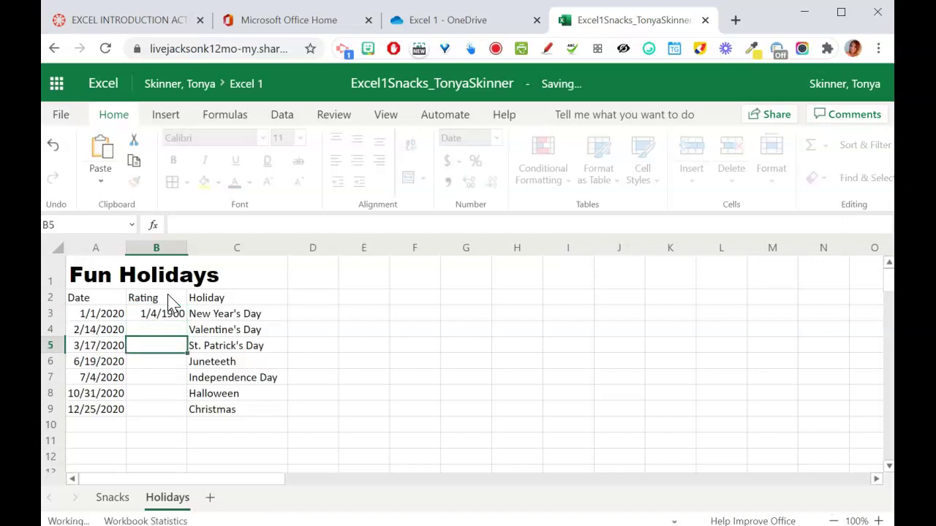
{"action": "type", "text": "2"}
{"action": "key", "text": "Return"}
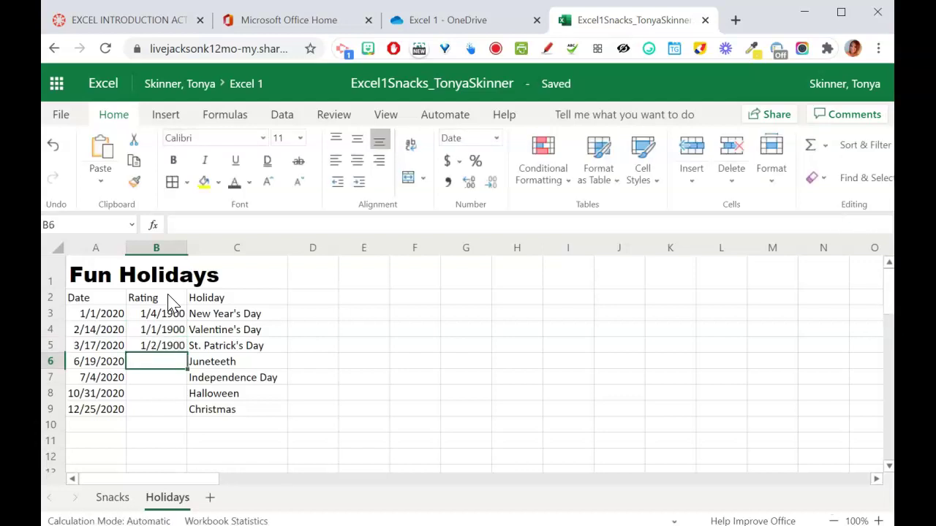
{"action": "type", "text": "4"}
{"action": "key", "text": "Return"}
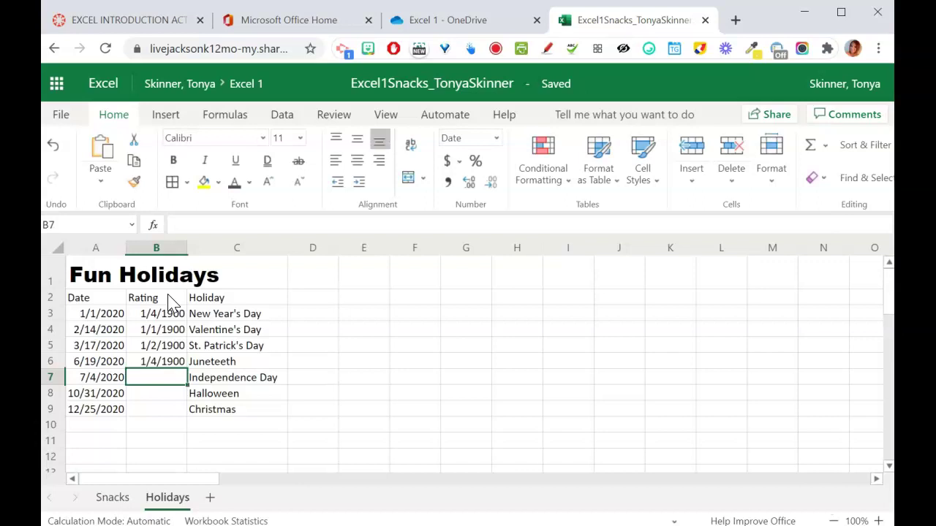
{"action": "type", "text": "4"}
{"action": "key", "text": "Return"}
{"action": "type", "text": "3"}
{"action": "key", "text": "Return"}
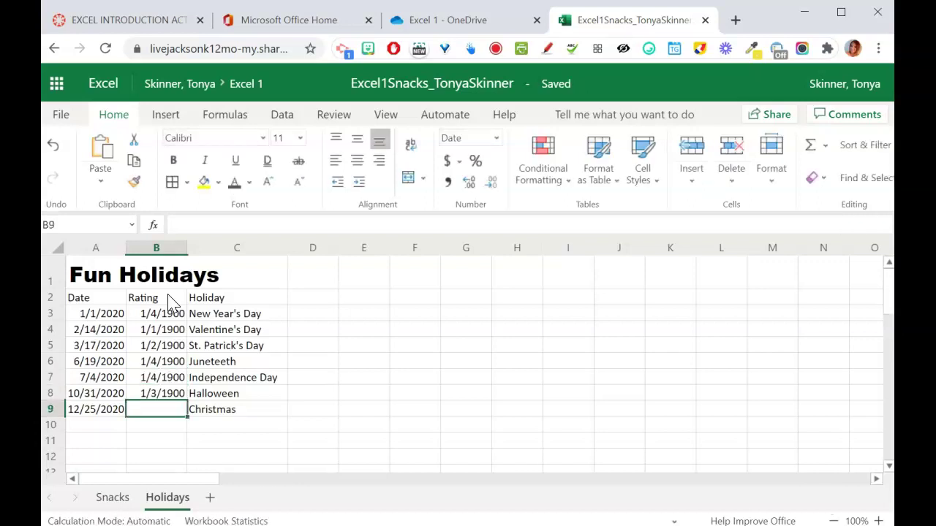
{"action": "type", "text": "5"}
{"action": "key", "text": "Return"}
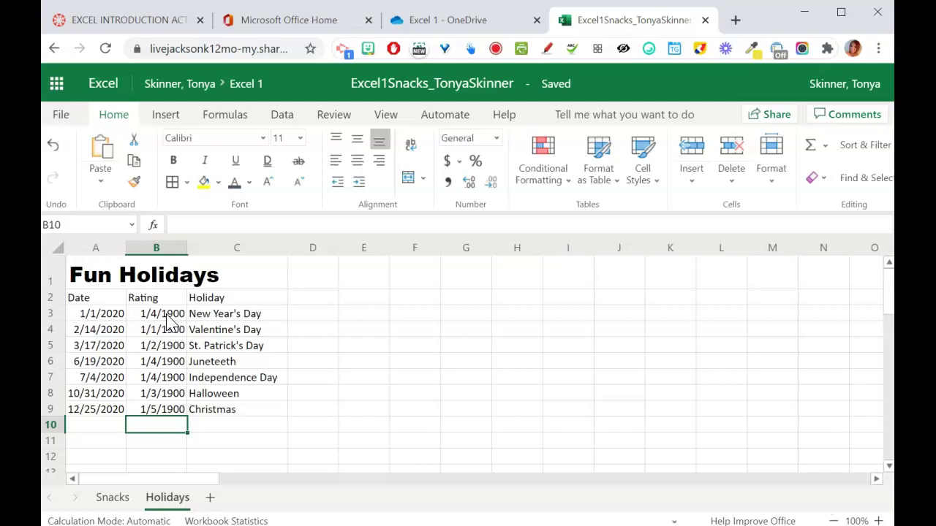
- Set the number format of B3:B9 so ratings show as whole numbers, not 1900 dates
{"action": "left_click_drag", "start_coordinate": [167, 319], "coordinate": [173, 414]}
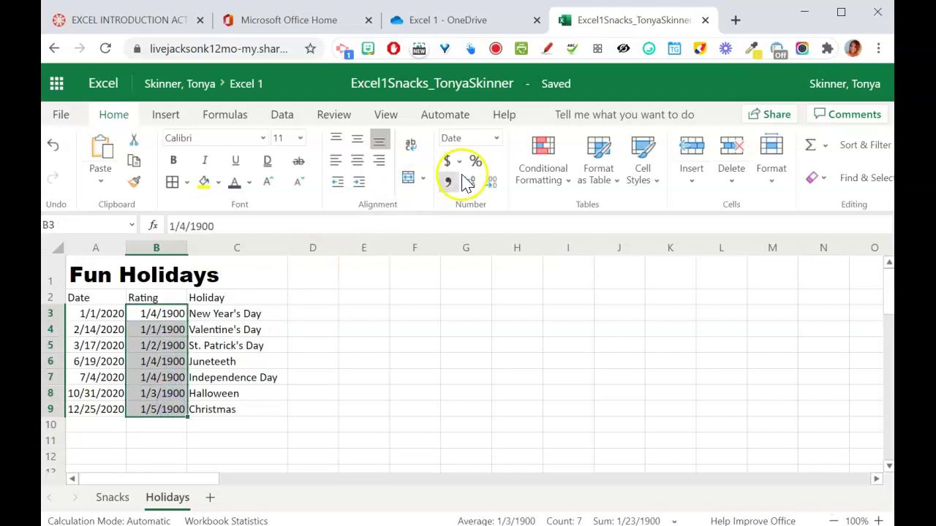
{"action": "left_click", "coordinate": [495, 139]}
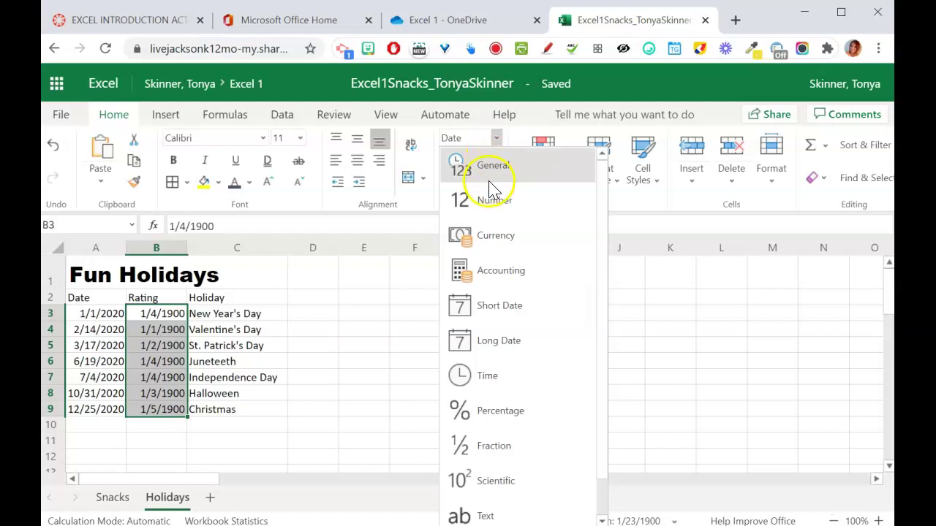
{"action": "left_click", "coordinate": [489, 173]}
{"action": "left_click", "coordinate": [491, 175]}
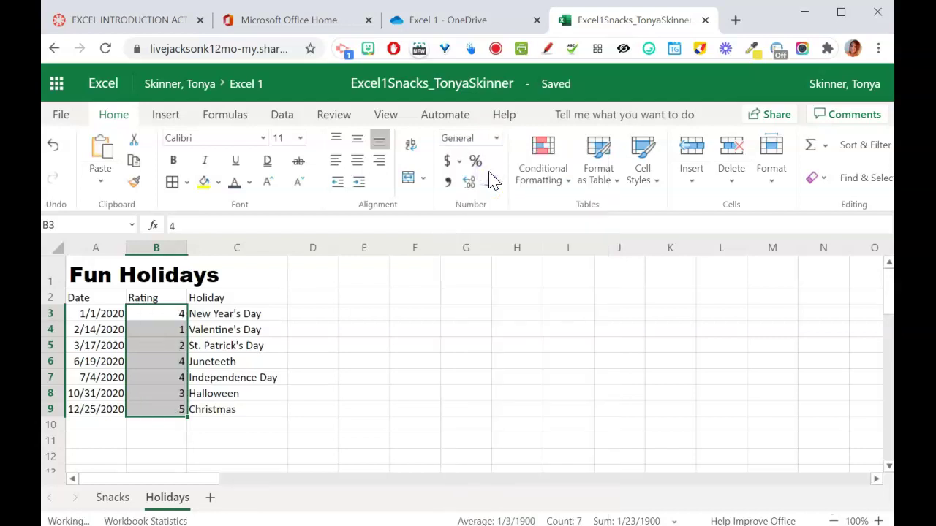
{"action": "left_click", "coordinate": [497, 139]}
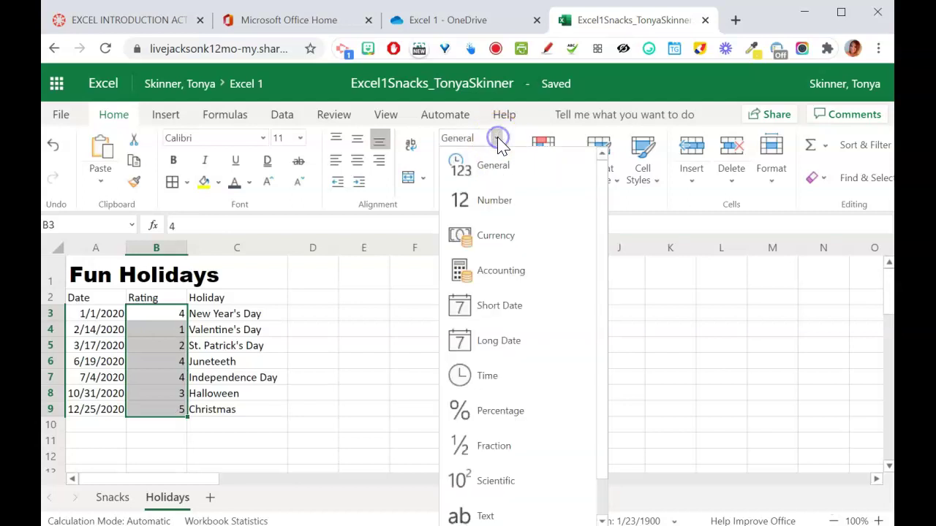
{"action": "left_click", "coordinate": [491, 200]}
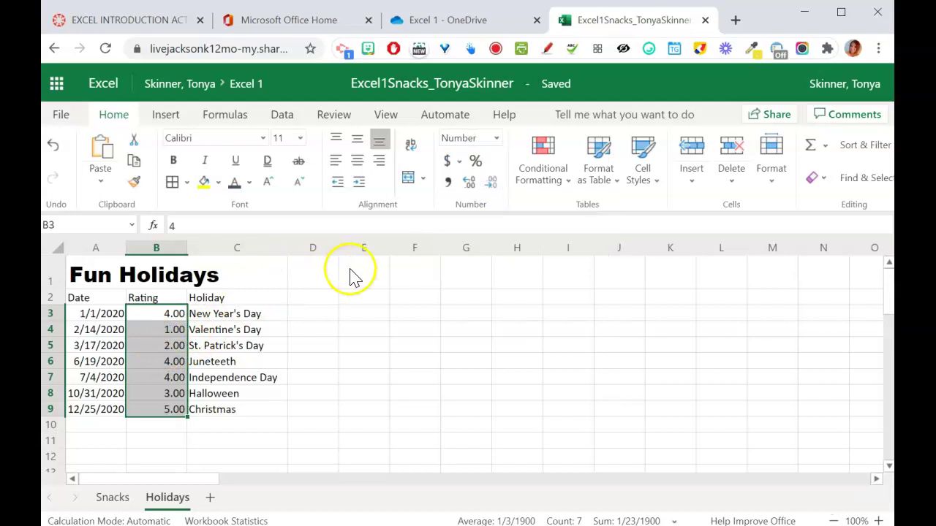
{"action": "left_click", "coordinate": [497, 139]}
{"action": "left_click", "coordinate": [484, 160]}
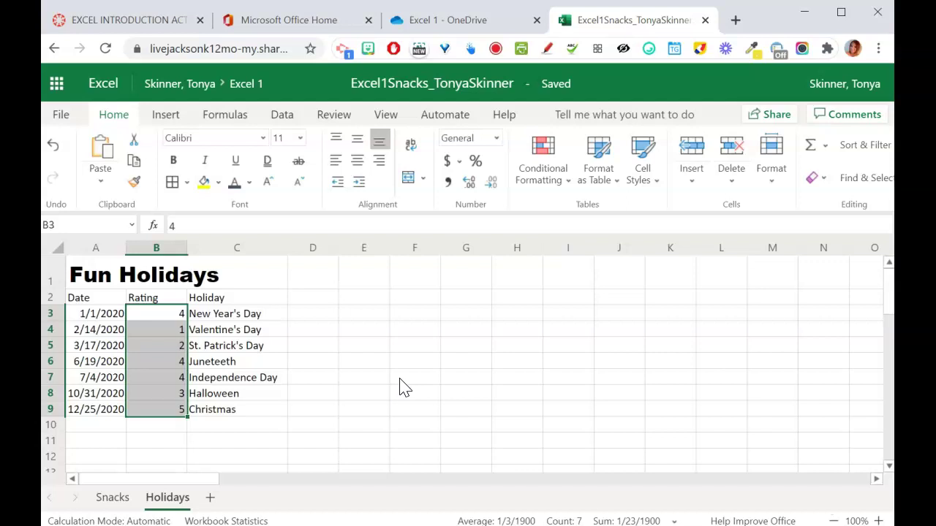
- Add a new blank worksheet and rename its tab to Hi
{"action": "left_click", "coordinate": [401, 378]}
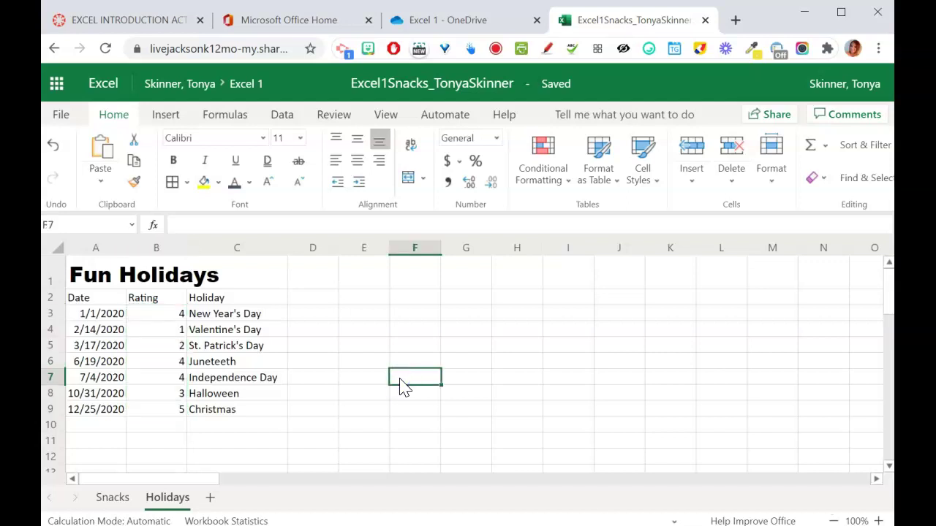
{"action": "left_click", "coordinate": [210, 498]}
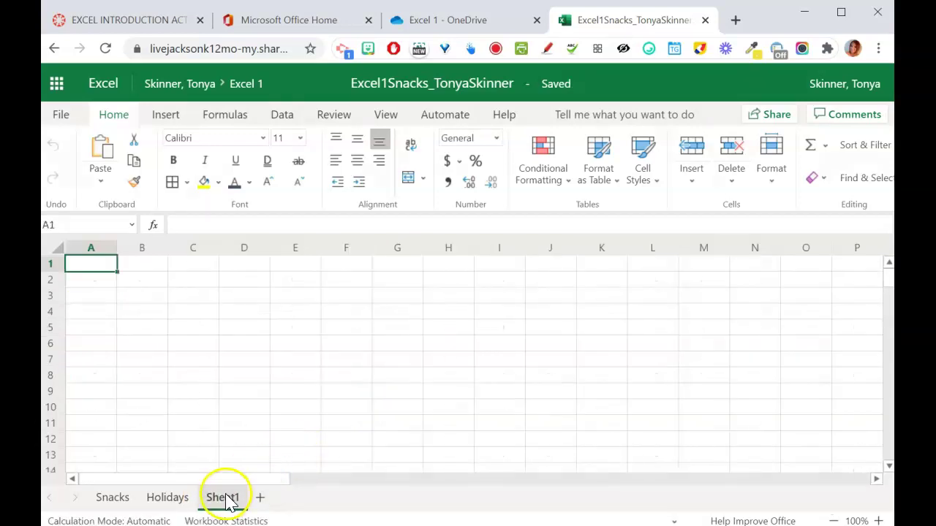
{"action": "double_click", "coordinate": [224, 498]}
{"action": "type", "text": "Hi"}
{"action": "key", "text": "Return"}
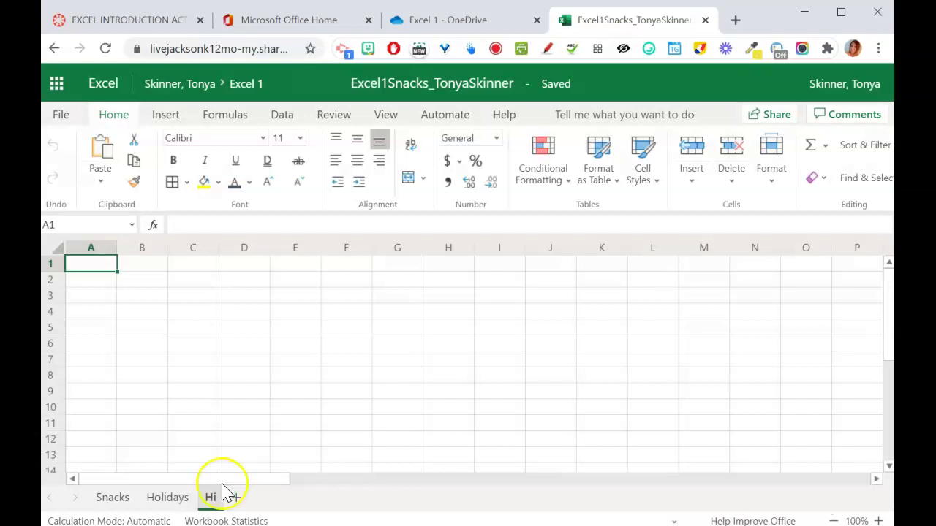
{"action": "left_click", "coordinate": [113, 267]}
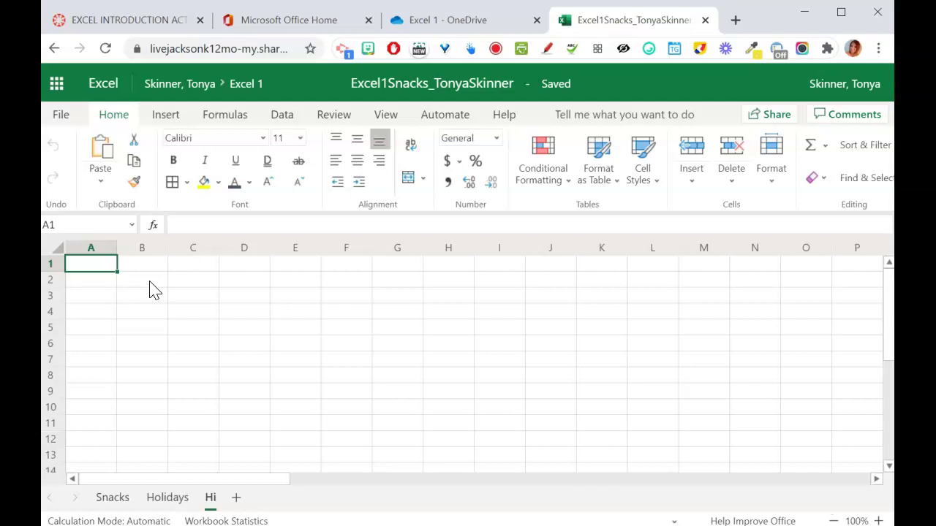
- Fill cells B2:B13, D2:D13 and F2:F13 gold
{"action": "left_click_drag", "start_coordinate": [150, 285], "coordinate": [156, 470]}
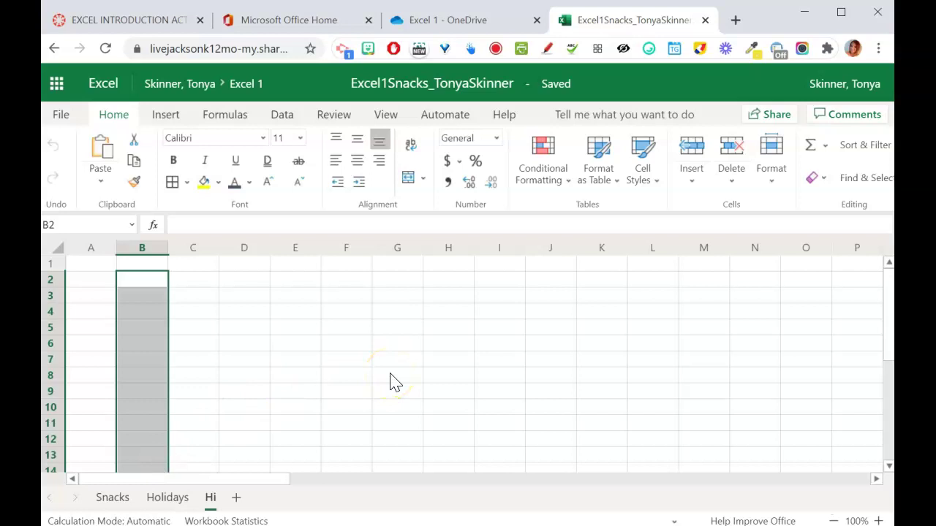
{"action": "left_click_drag", "start_coordinate": [244, 282], "coordinate": [231, 472], "text": "ctrl"}
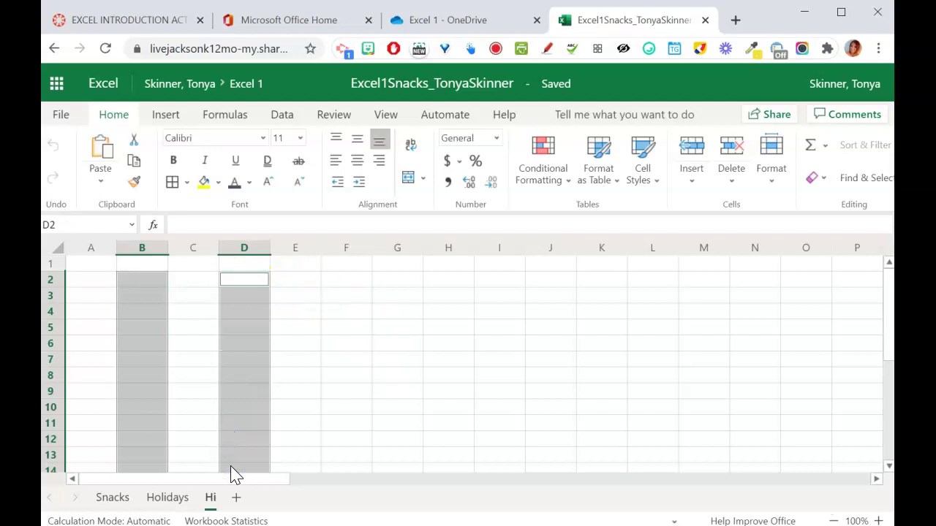
{"action": "left_click_drag", "start_coordinate": [358, 283], "coordinate": [362, 467], "text": "ctrl"}
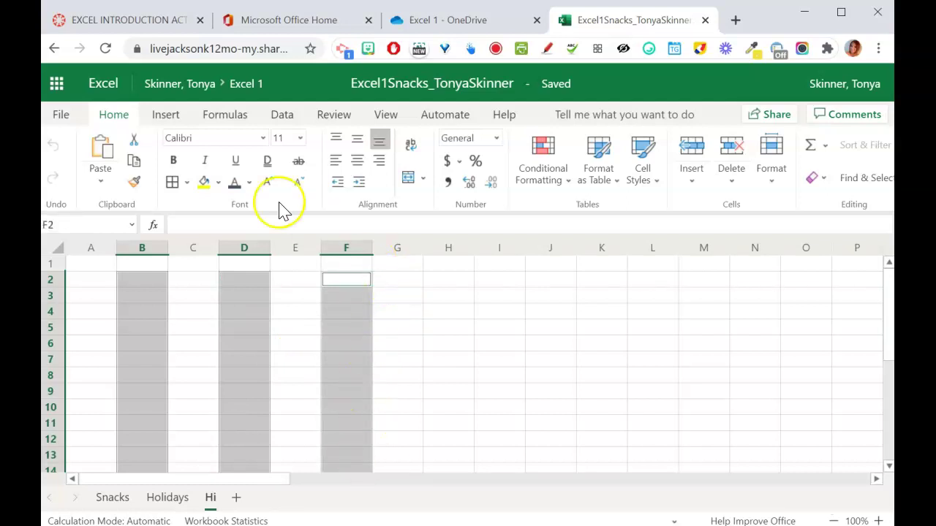
{"action": "left_click", "coordinate": [219, 183]}
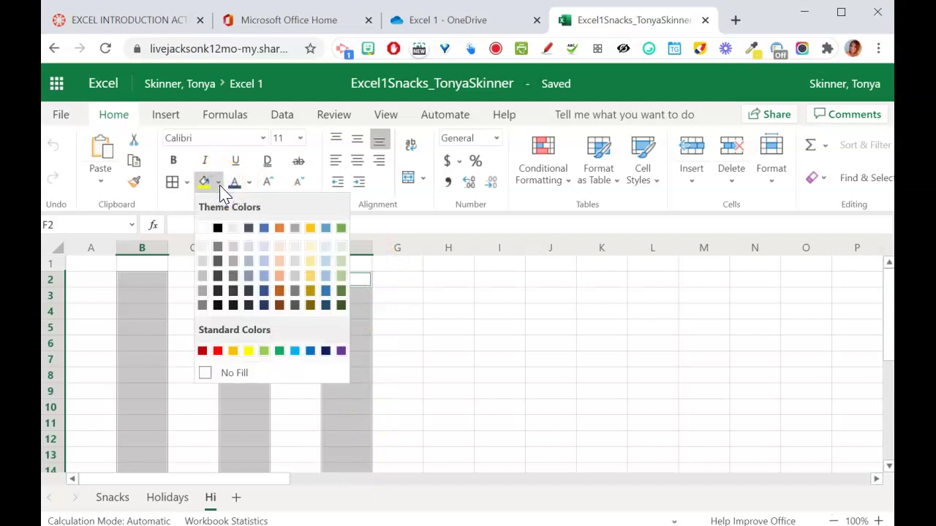
{"action": "left_click", "coordinate": [310, 227]}
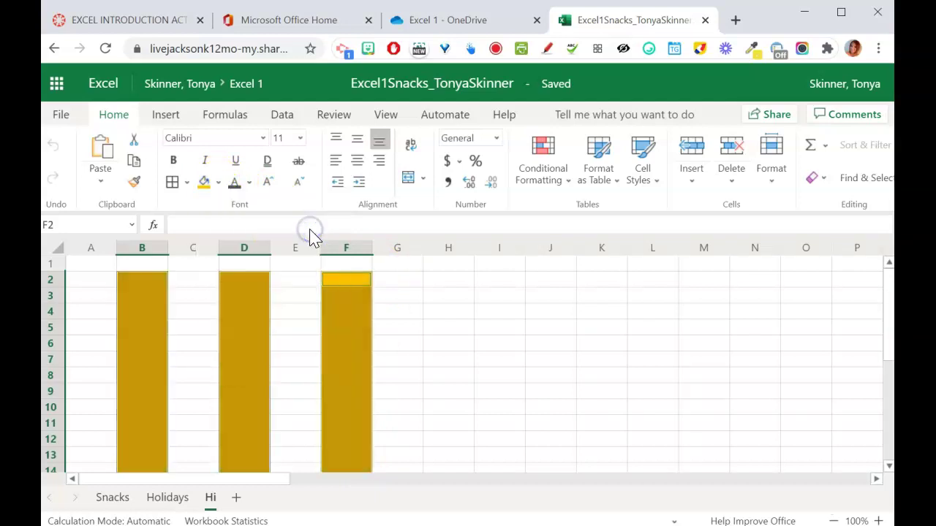
{"action": "left_click", "coordinate": [429, 335]}
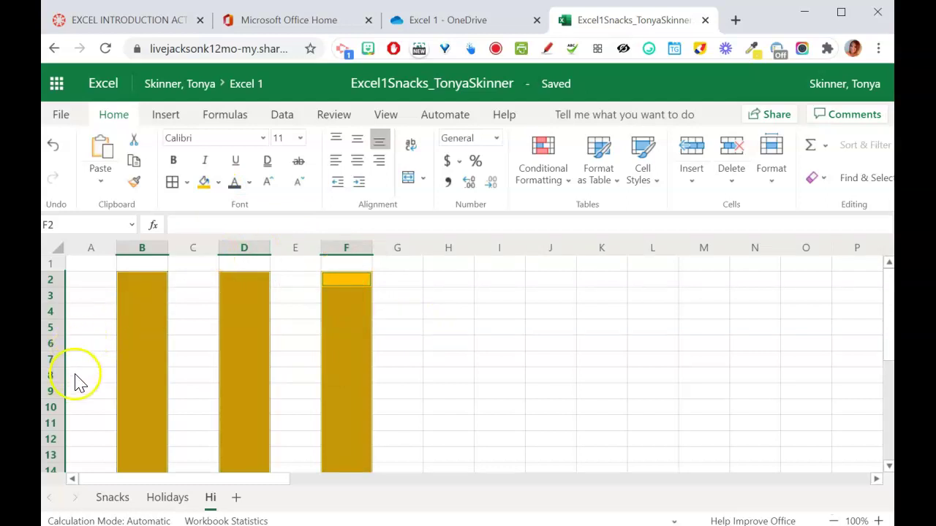
- Fill C8 yellow to form the crossbar of the H
{"action": "left_click", "coordinate": [184, 377]}
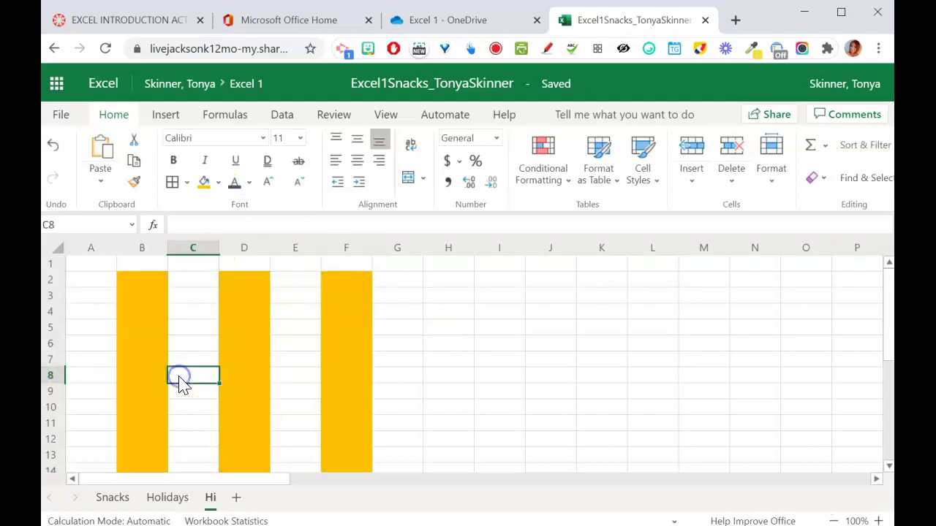
{"action": "left_click", "coordinate": [204, 188]}
{"action": "left_click", "coordinate": [514, 400]}
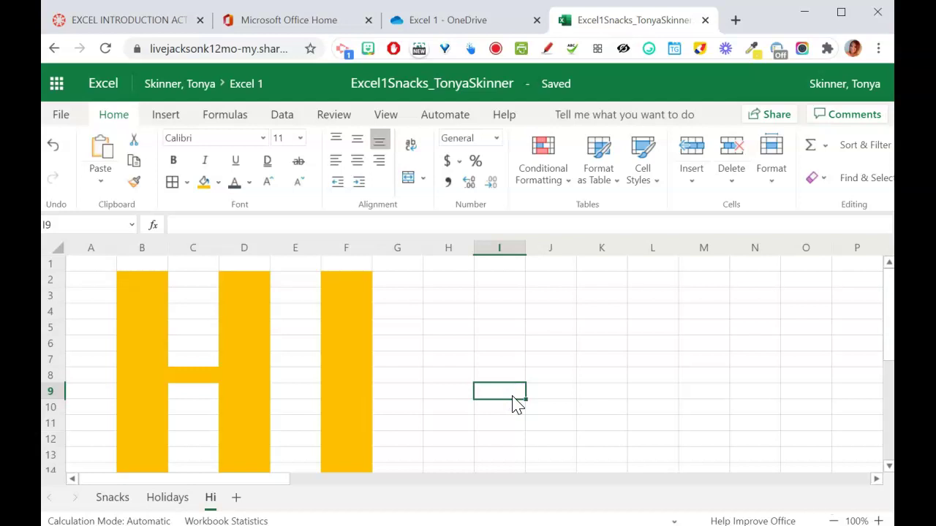
- Enter the student's full name in cell A1
{"action": "left_click", "coordinate": [94, 269]}
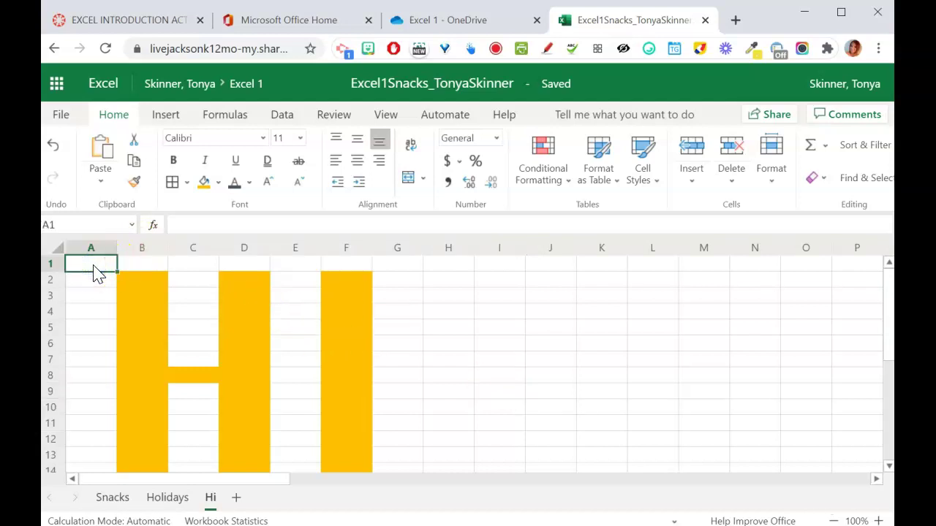
{"action": "key", "text": "Return"}
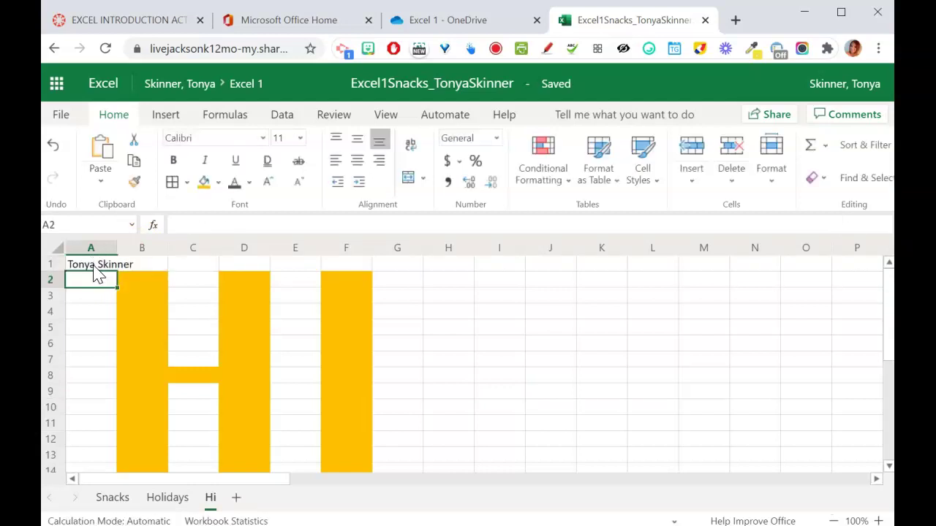
- Type a test word Hello in B1, then clear it again
{"action": "left_click", "coordinate": [133, 266]}
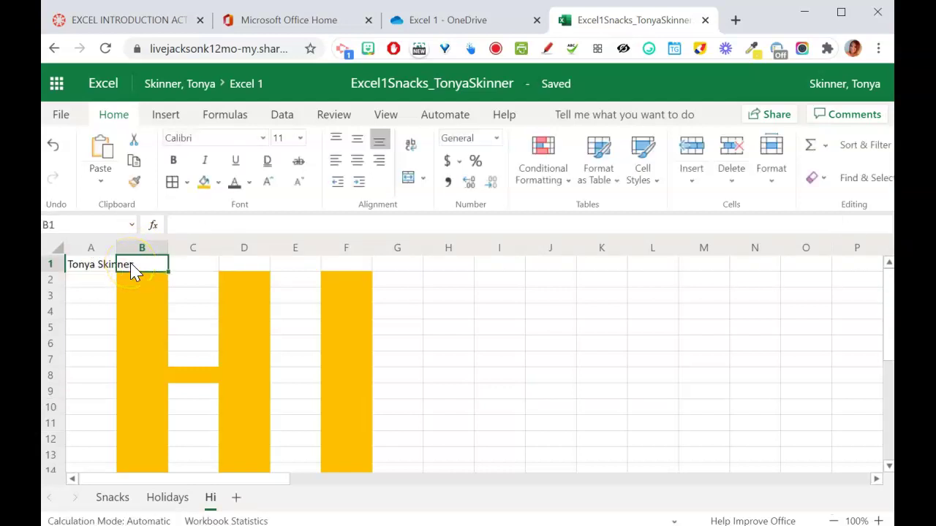
{"action": "type", "text": "Hello"}
{"action": "key", "text": "Return"}
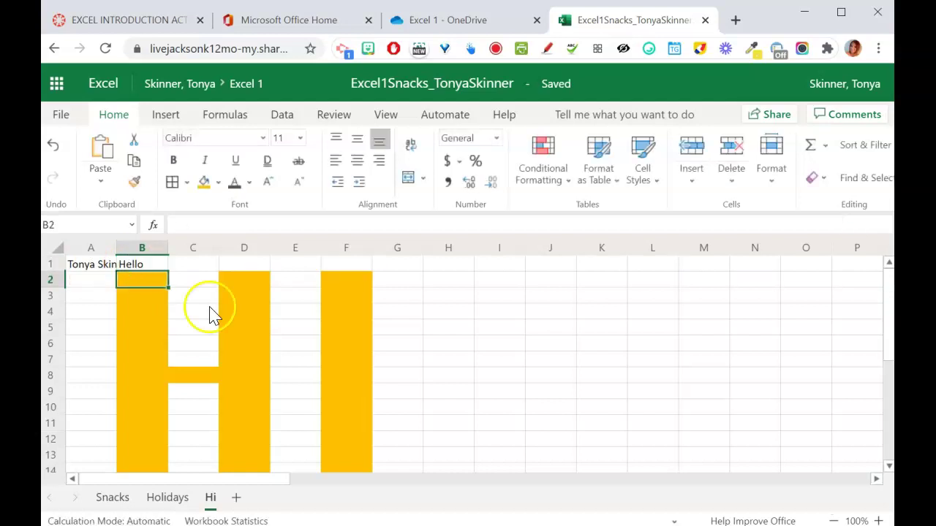
{"action": "left_click", "coordinate": [149, 267]}
{"action": "key", "text": "Delete"}
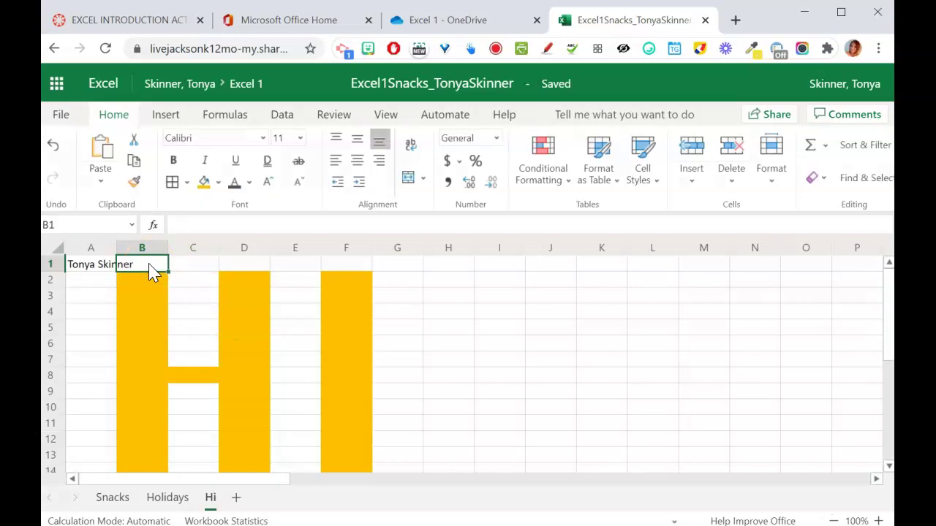
{"action": "left_click", "coordinate": [188, 272]}
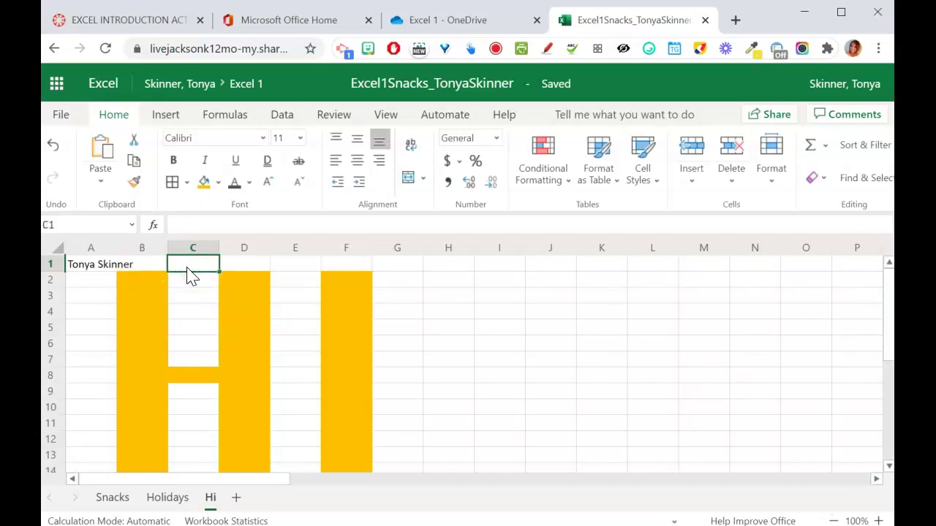
- Autofit column A to the width of the name
{"action": "left_click", "coordinate": [102, 269]}
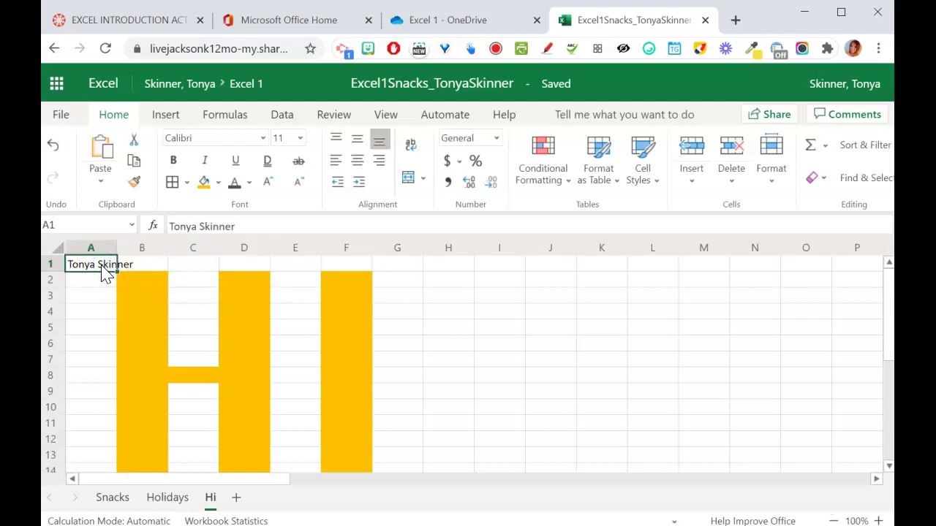
{"action": "left_click_drag", "start_coordinate": [117, 243], "coordinate": [119, 245]}
{"action": "double_click", "coordinate": [119, 244]}
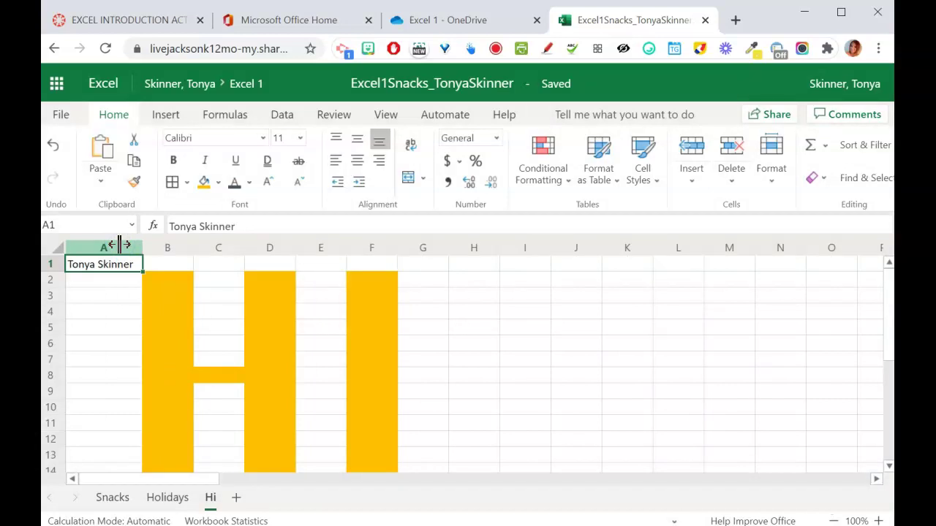
- Insert two new empty columns at column D inside the H
{"action": "left_click", "coordinate": [270, 248]}
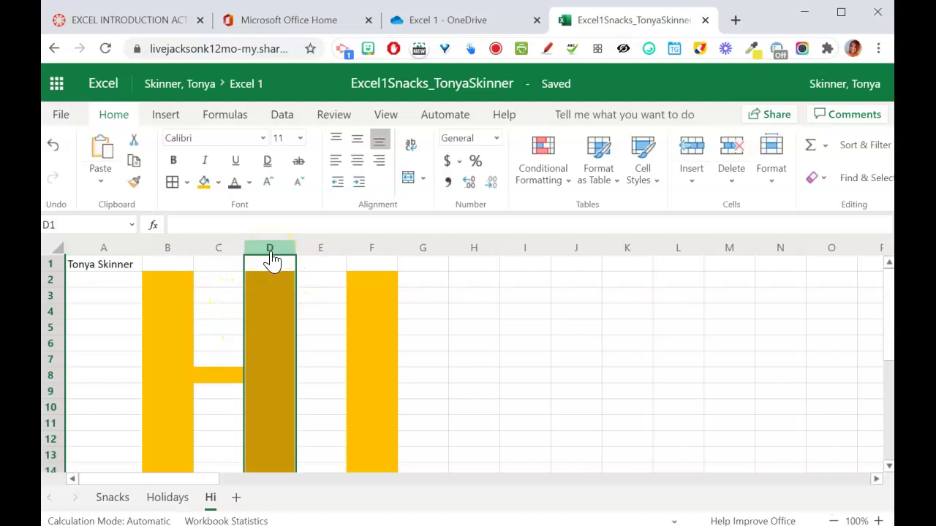
{"action": "left_click", "coordinate": [699, 183]}
{"action": "left_click", "coordinate": [708, 241]}
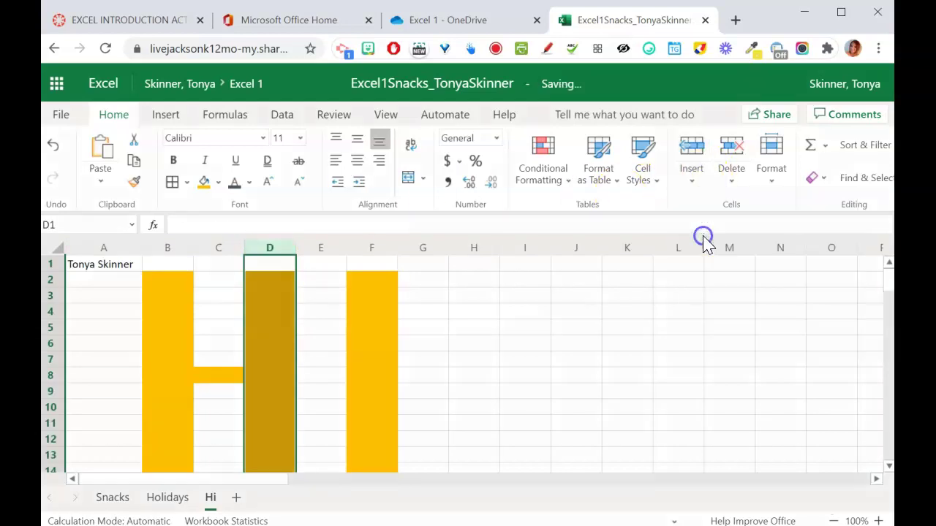
{"action": "left_click", "coordinate": [693, 179]}
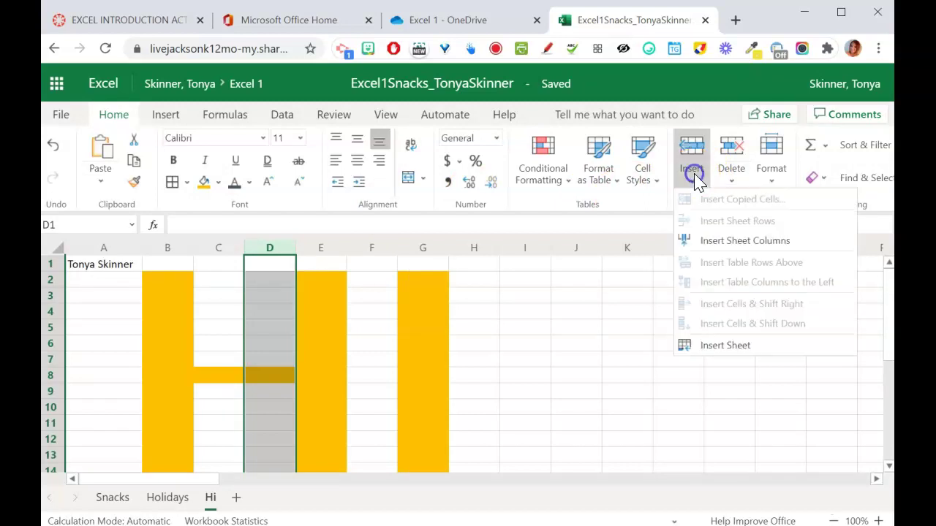
{"action": "left_click", "coordinate": [712, 242]}
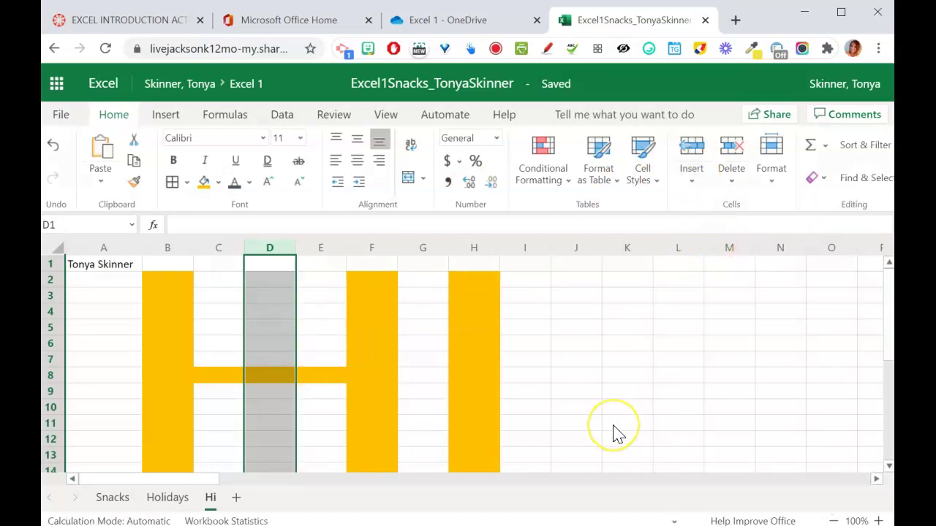
{"action": "left_click", "coordinate": [617, 434]}
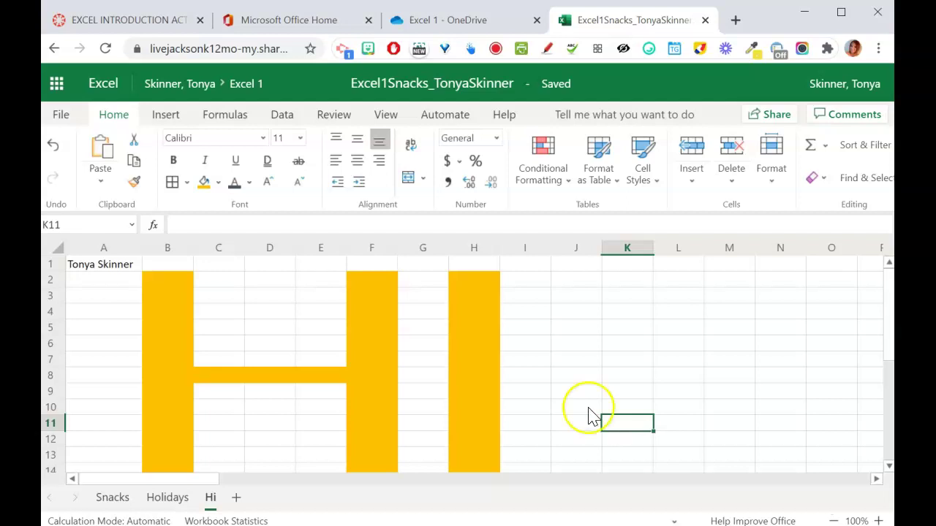
- Hide column D on the Hi sheet
{"action": "left_click", "coordinate": [270, 249]}
{"action": "right_click", "coordinate": [271, 248]}
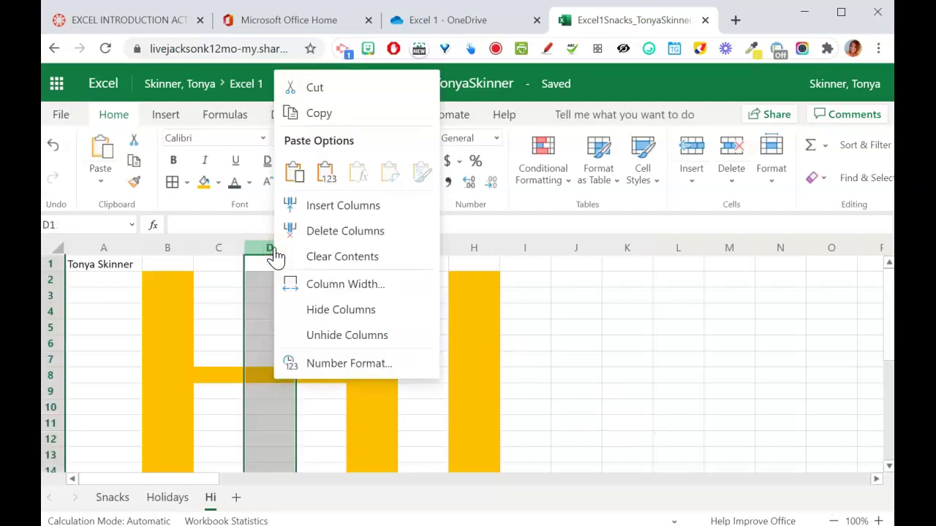
{"action": "left_click", "coordinate": [324, 311]}
{"action": "left_click", "coordinate": [521, 335]}
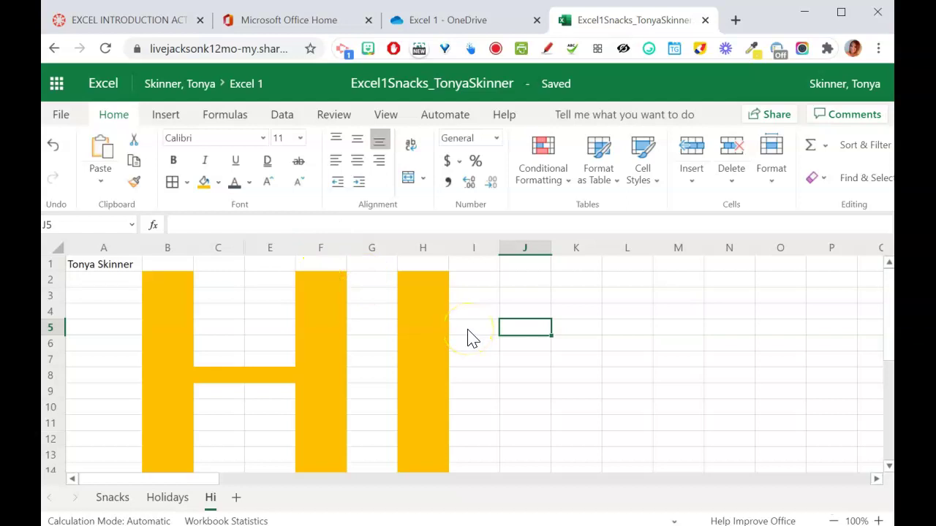
- Test unhiding column D from columns C–E, then undo so it stays hidden
{"action": "right_click", "coordinate": [222, 256]}
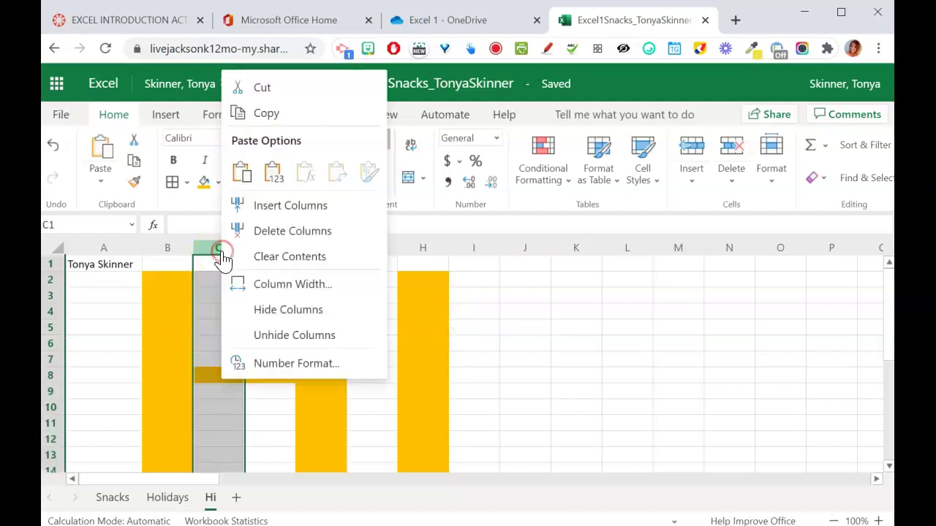
{"action": "left_click", "coordinate": [275, 338]}
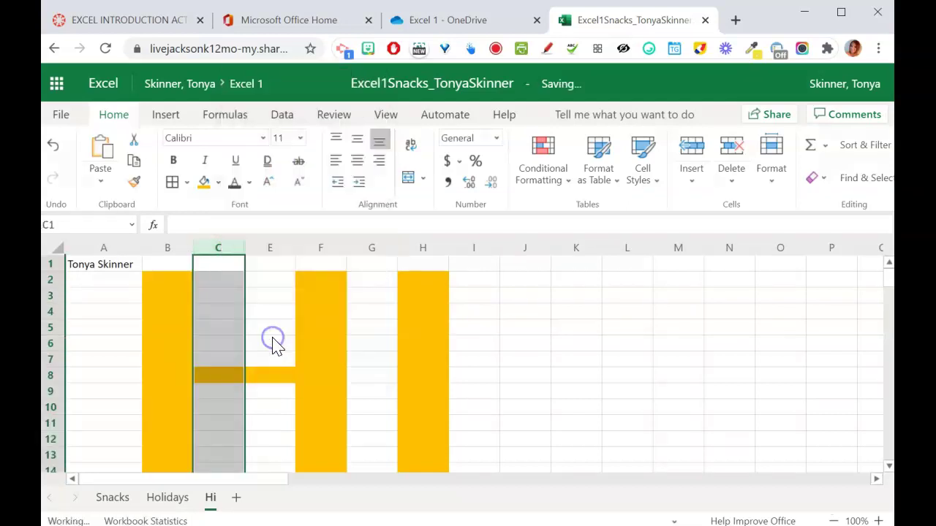
{"action": "left_click", "coordinate": [282, 278]}
{"action": "left_click", "coordinate": [220, 251]}
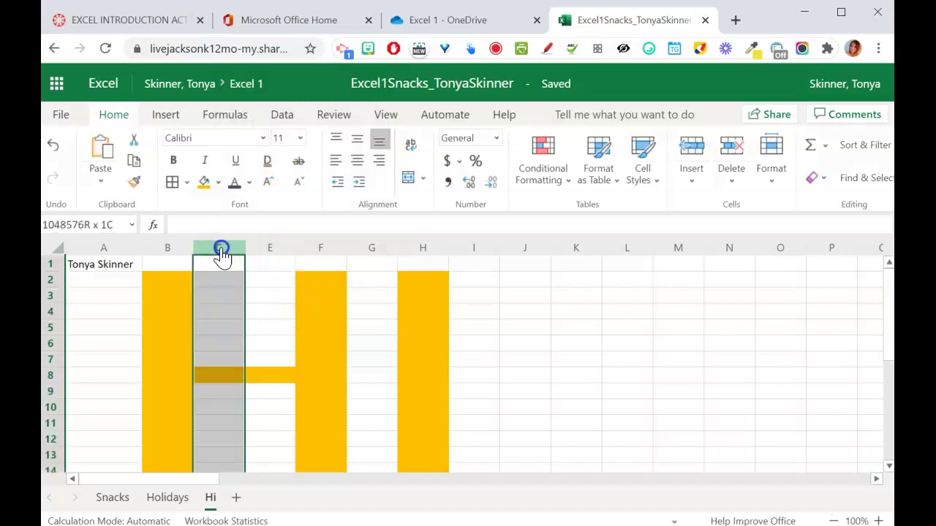
{"action": "left_click_drag", "start_coordinate": [221, 251], "coordinate": [265, 251]}
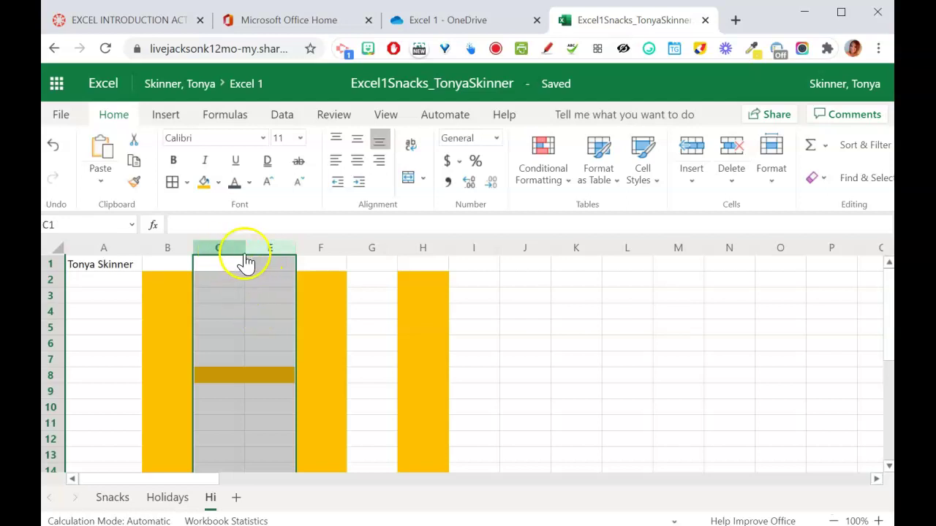
{"action": "right_click", "coordinate": [269, 253]}
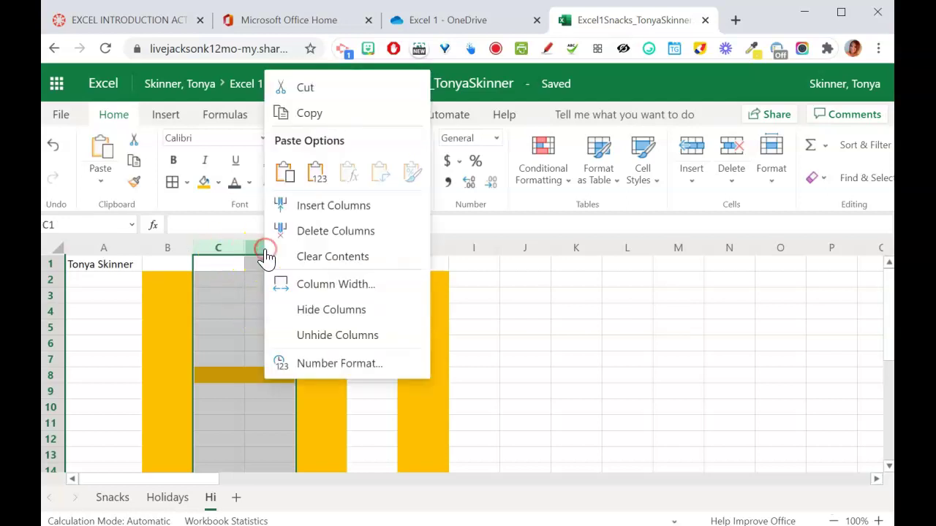
{"action": "left_click", "coordinate": [322, 337]}
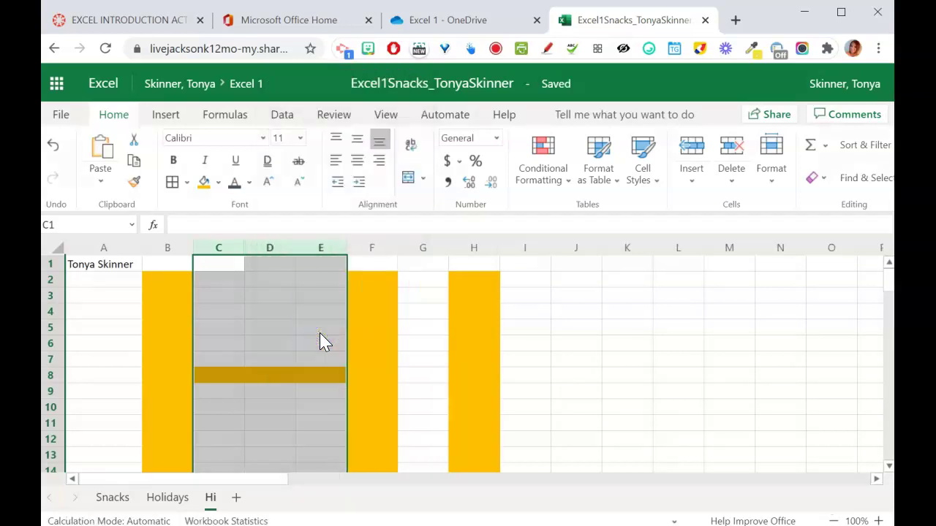
{"action": "left_click", "coordinate": [52, 145]}
{"action": "left_click", "coordinate": [553, 371]}
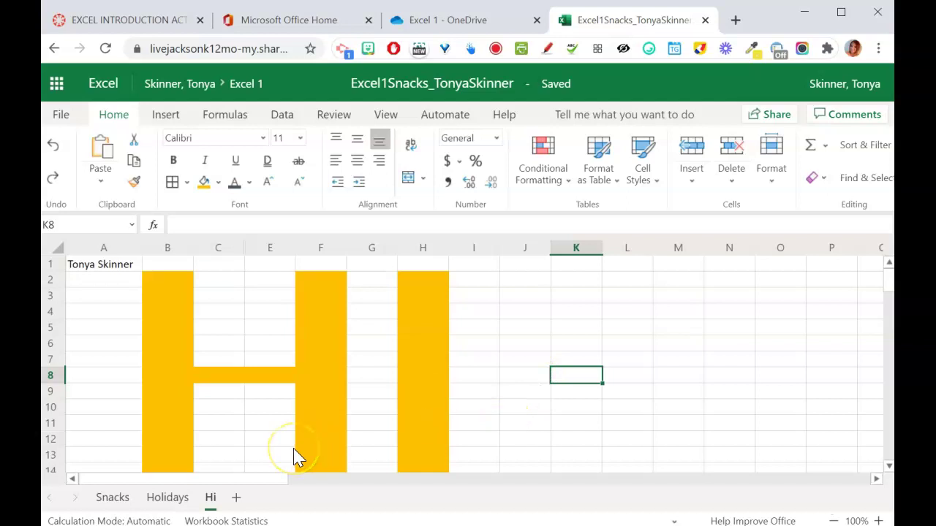
- Hide the Hi sheet, checking the Unhide list without restoring it
{"action": "right_click", "coordinate": [212, 500]}
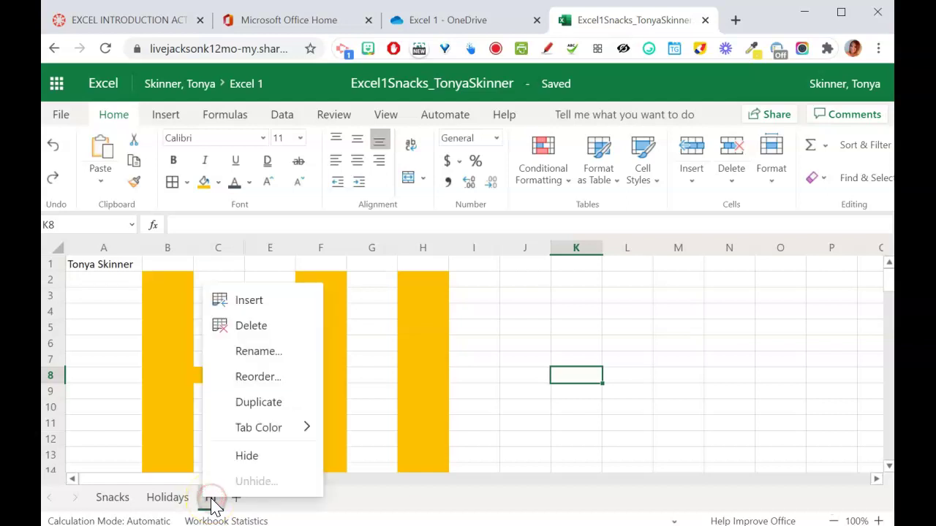
{"action": "left_click", "coordinate": [249, 456]}
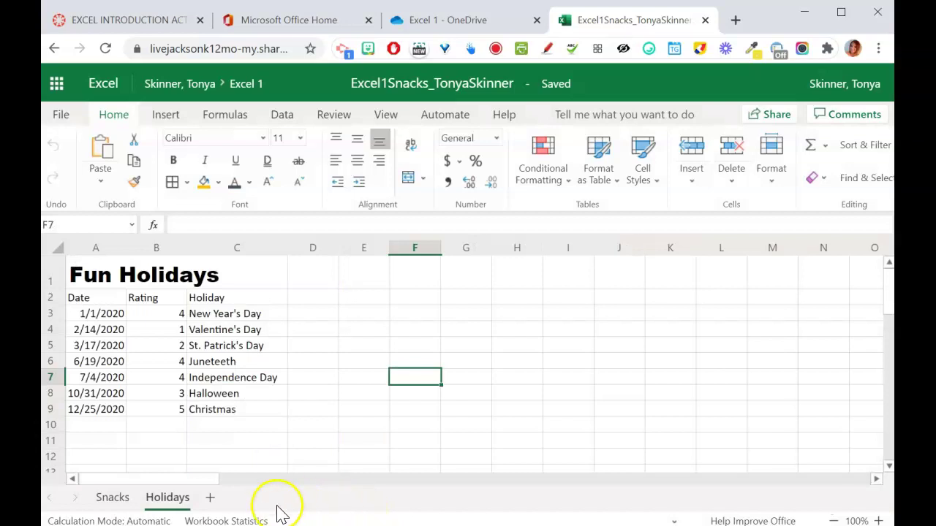
{"action": "right_click", "coordinate": [174, 505]}
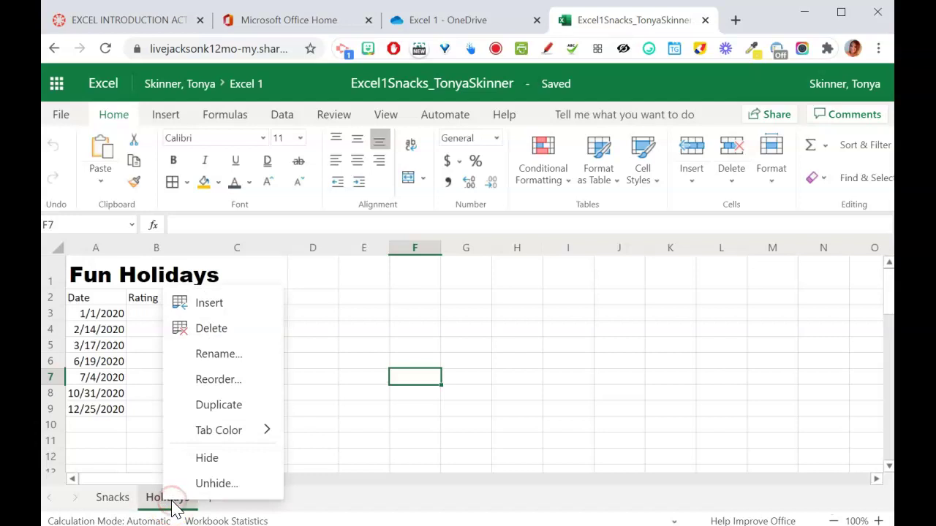
{"action": "left_click", "coordinate": [231, 485]}
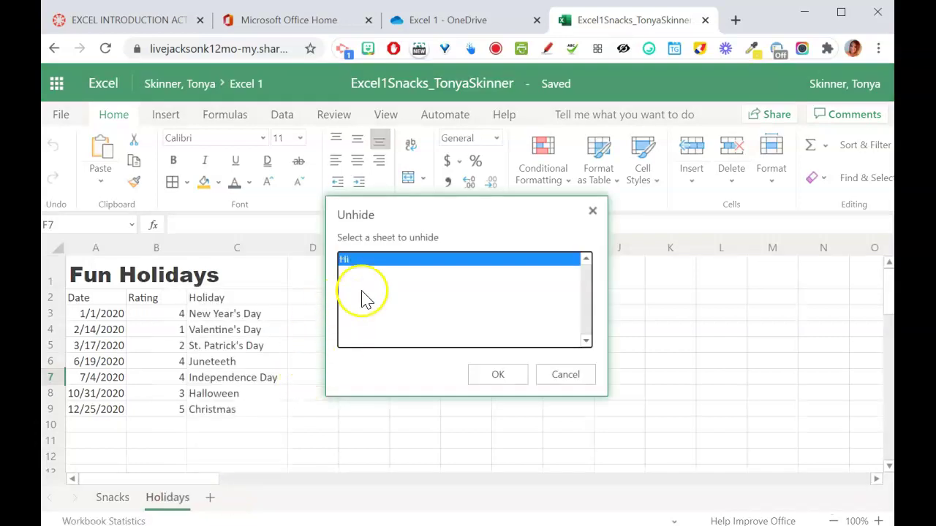
{"action": "left_click", "coordinate": [555, 374]}
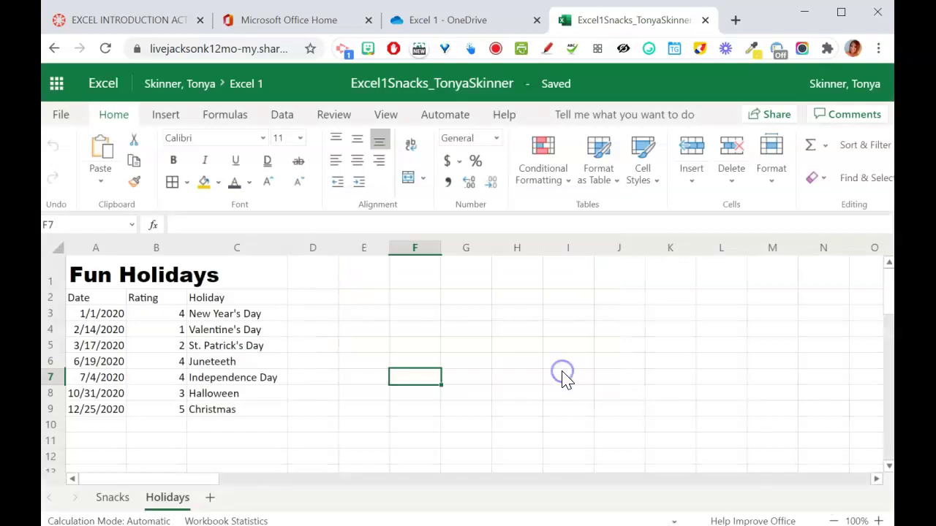
- Switch to the 'Excel 1 - OneDrive' browser tab
{"action": "left_click", "coordinate": [565, 376]}
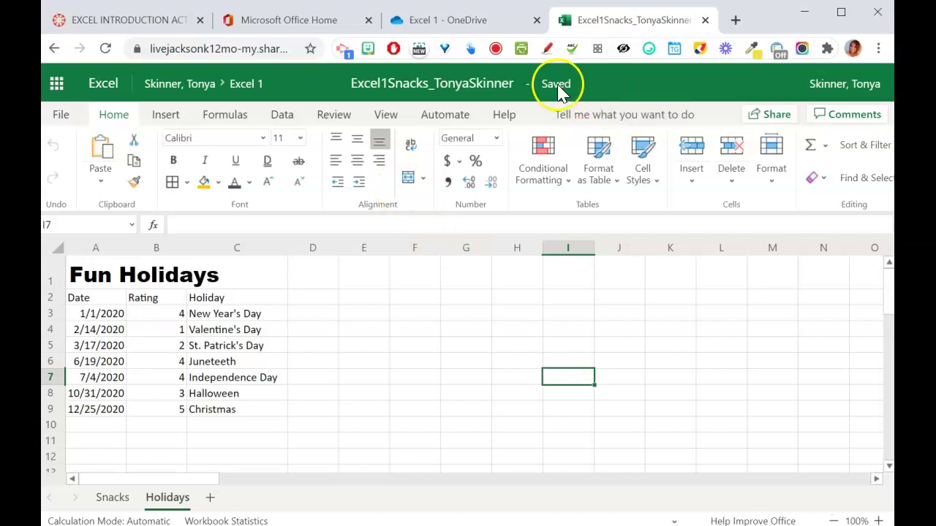
{"action": "mouse_move", "coordinate": [555, 96]}
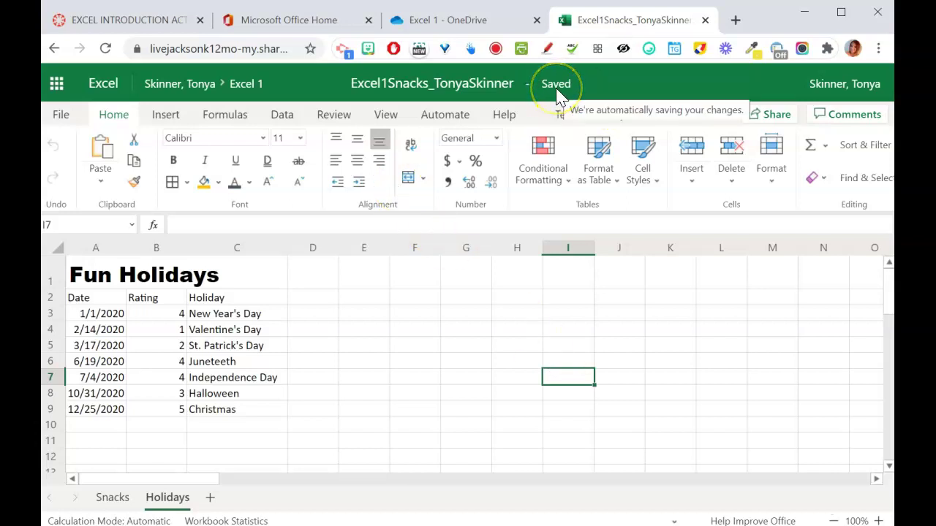
{"action": "left_click", "coordinate": [451, 22]}
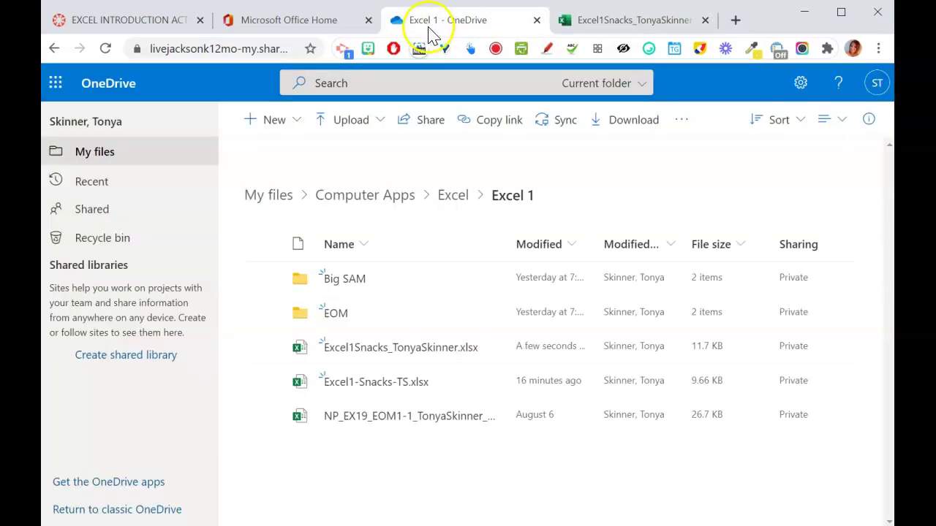
- Refresh OneDrive, then close the 'Excel 1 - OneDrive' tab to return to the Holidays sheet
{"action": "left_click", "coordinate": [104, 66]}
{"action": "left_click", "coordinate": [105, 48]}
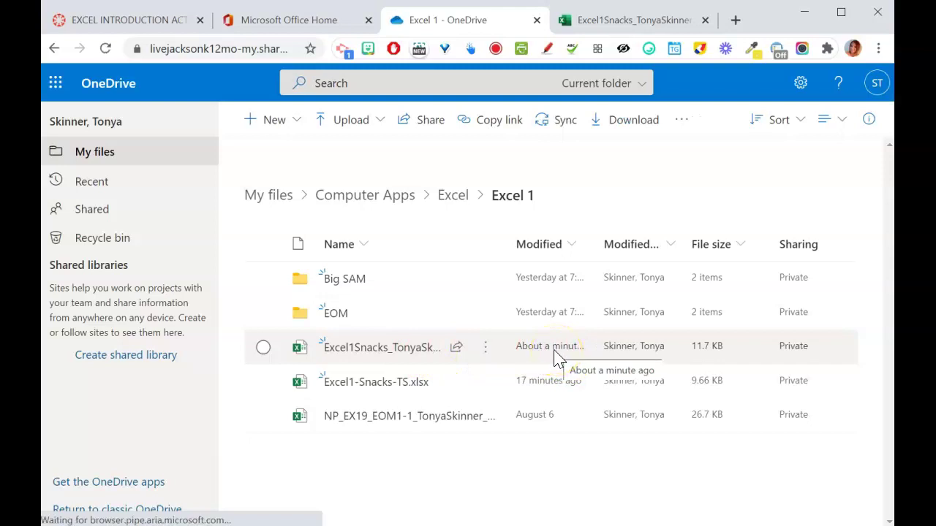
{"action": "left_click", "coordinate": [537, 20]}
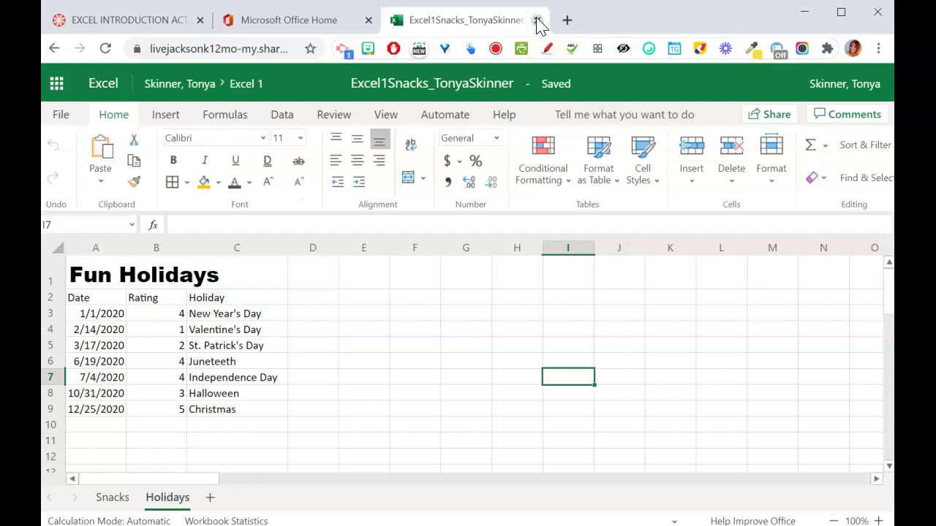